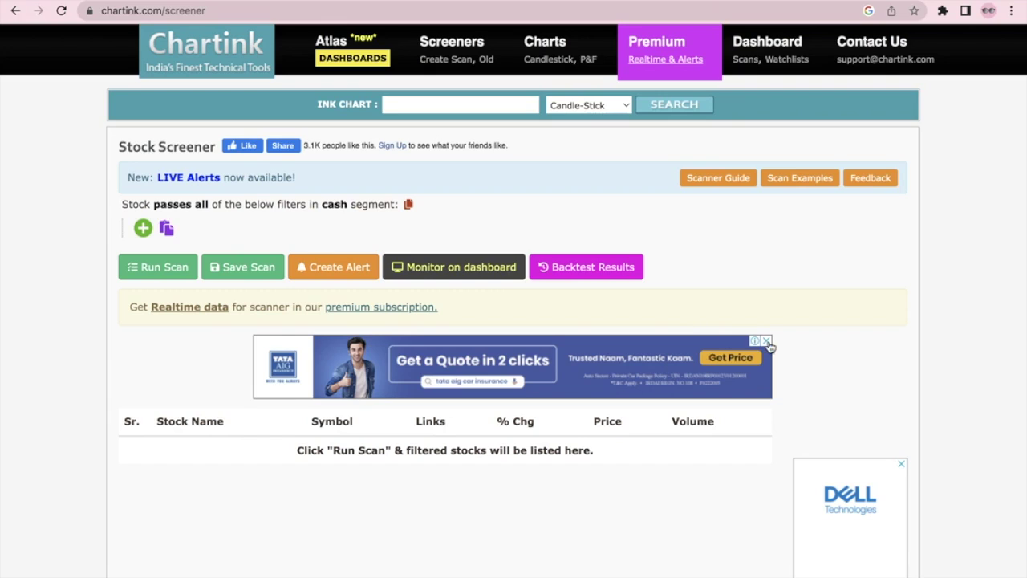
# Close the TATA AIG and Dell adverts and add a new empty filter row
pyautogui.click(766, 341)
pyautogui.click(901, 464)
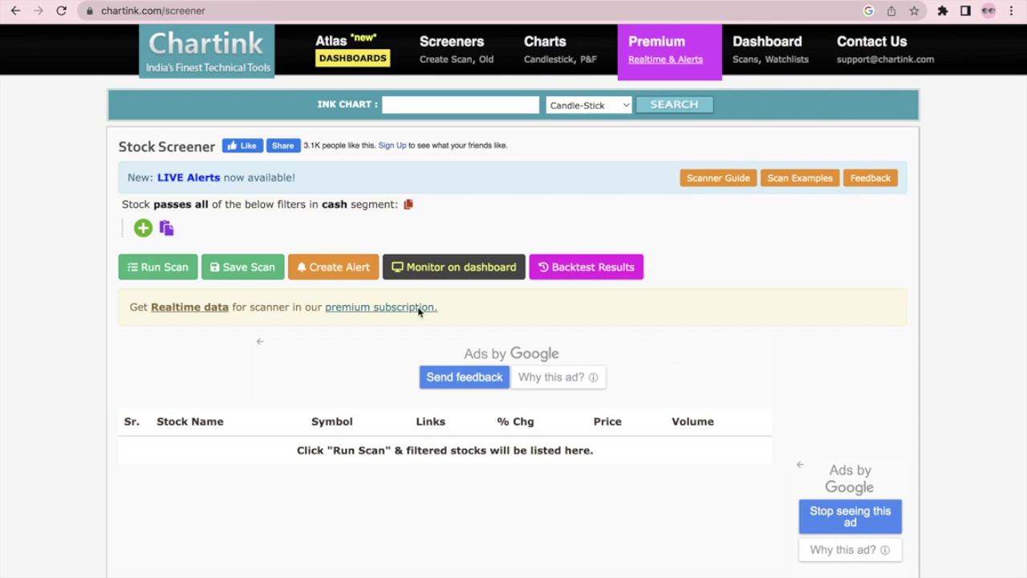
pyautogui.click(142, 228)
# Pick Close as the new filter's measure
pyautogui.click(138, 227)
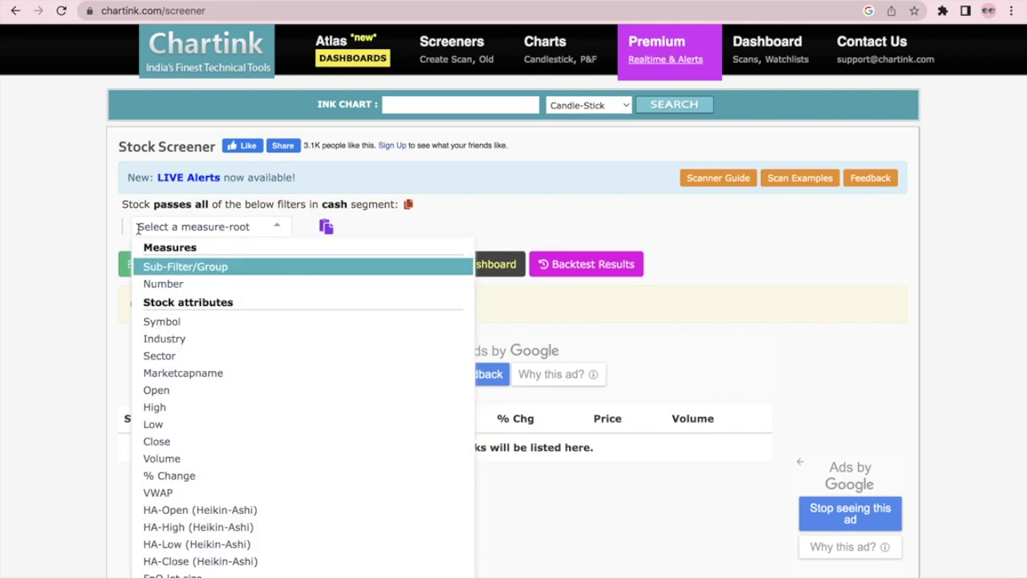
pyautogui.write('close')
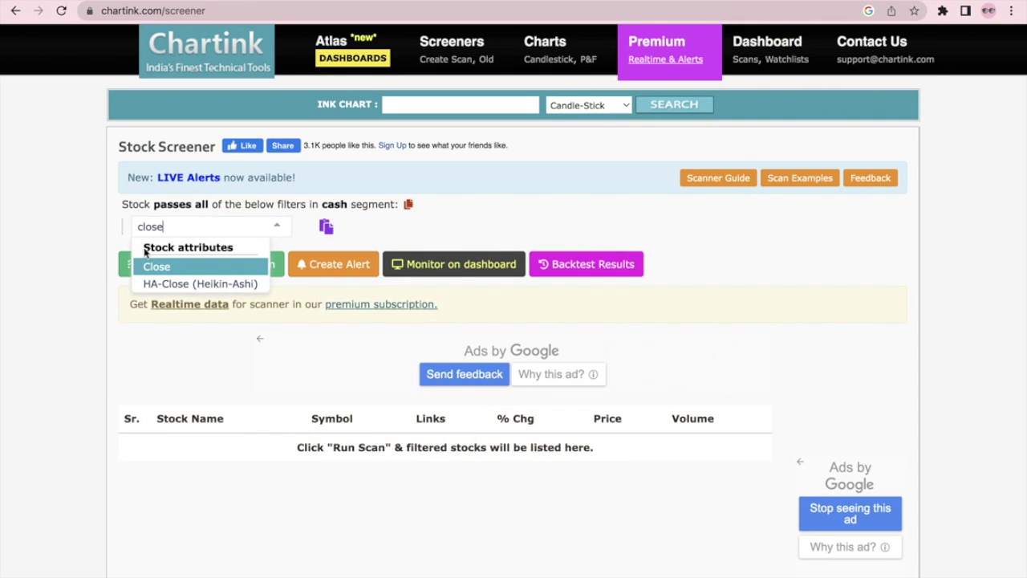
pyautogui.click(154, 267)
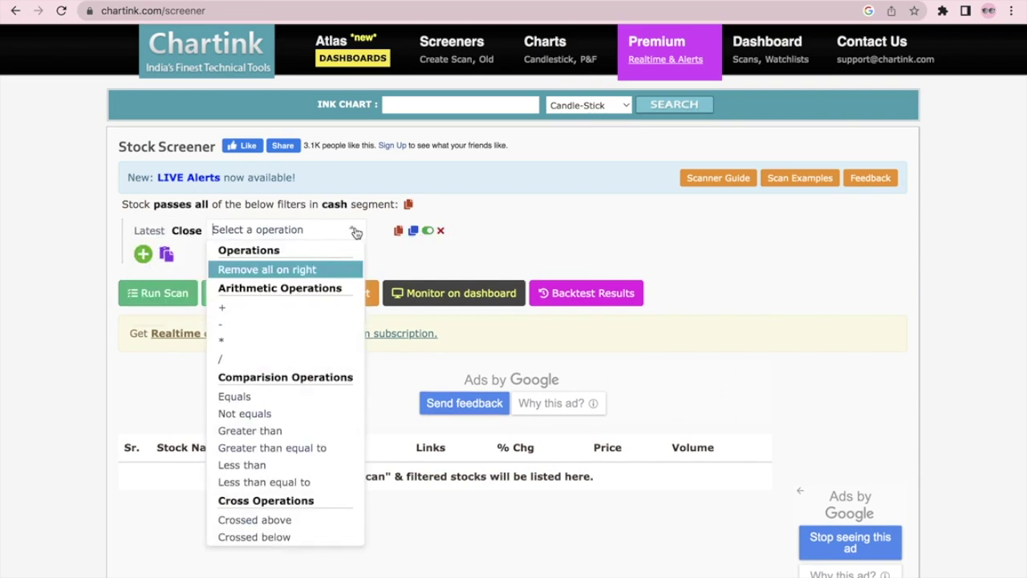
pyautogui.click(189, 232)
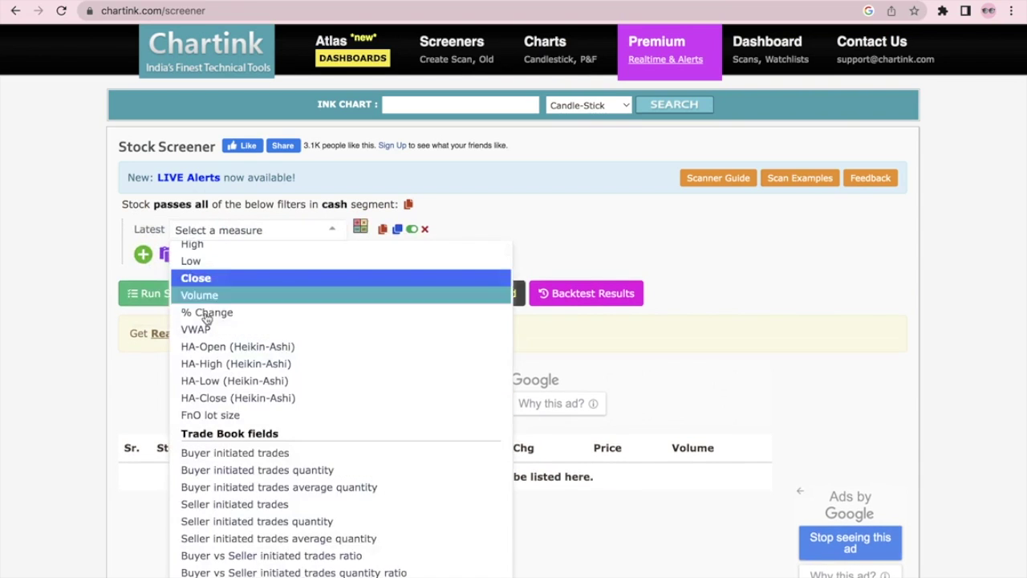
pyautogui.scroll(3, 207, 318)
pyautogui.scroll(-1, 206, 318)
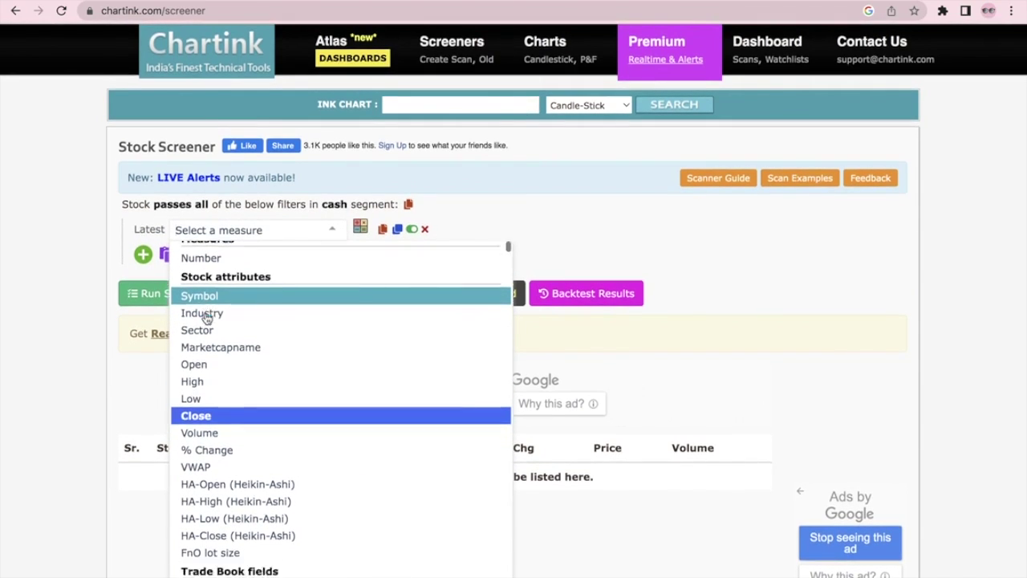
pyautogui.scroll(-1, 213, 357)
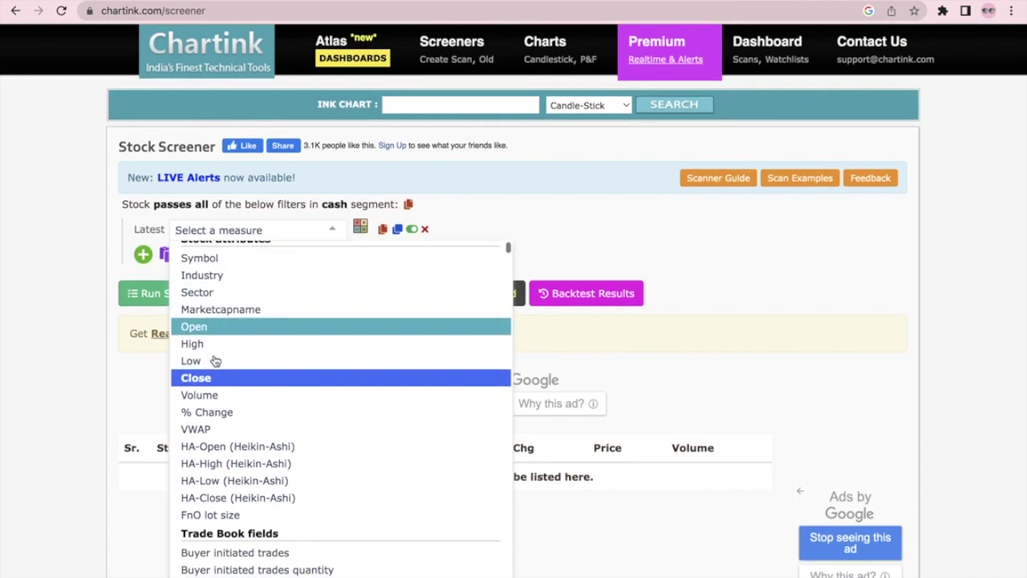
pyautogui.scroll(-1, 213, 384)
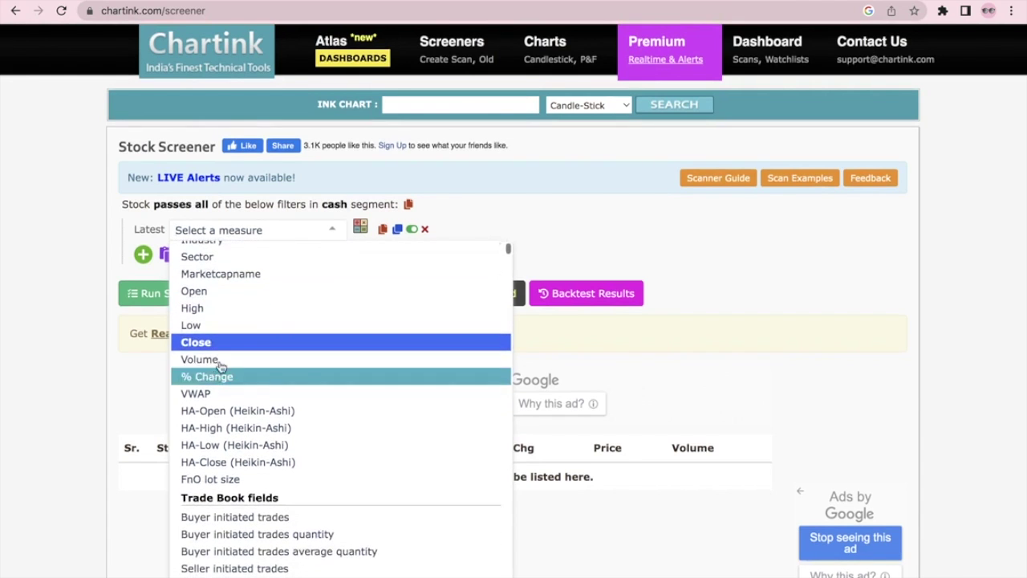
pyautogui.scroll(-4, 231, 380)
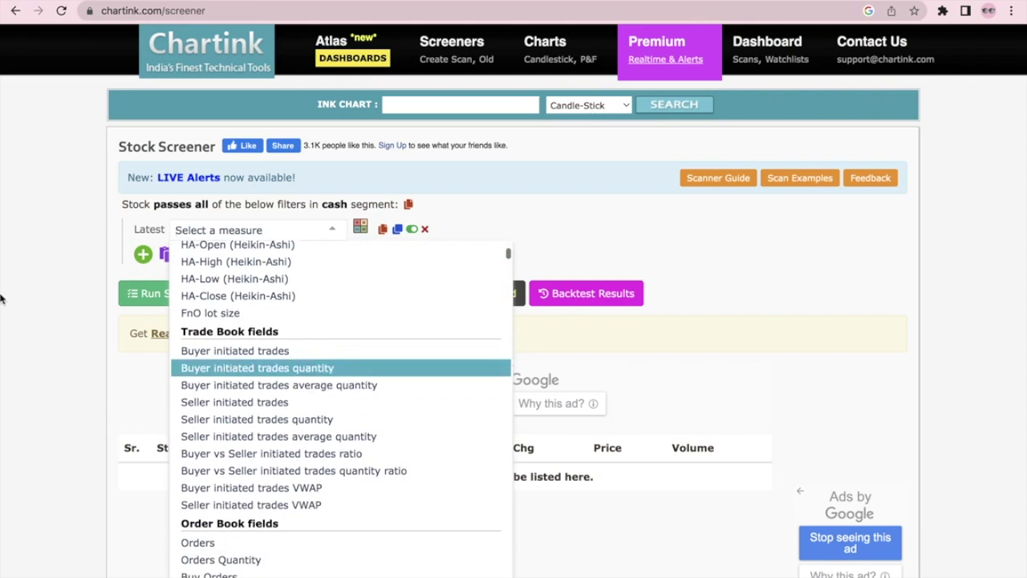
pyautogui.click(36, 279)
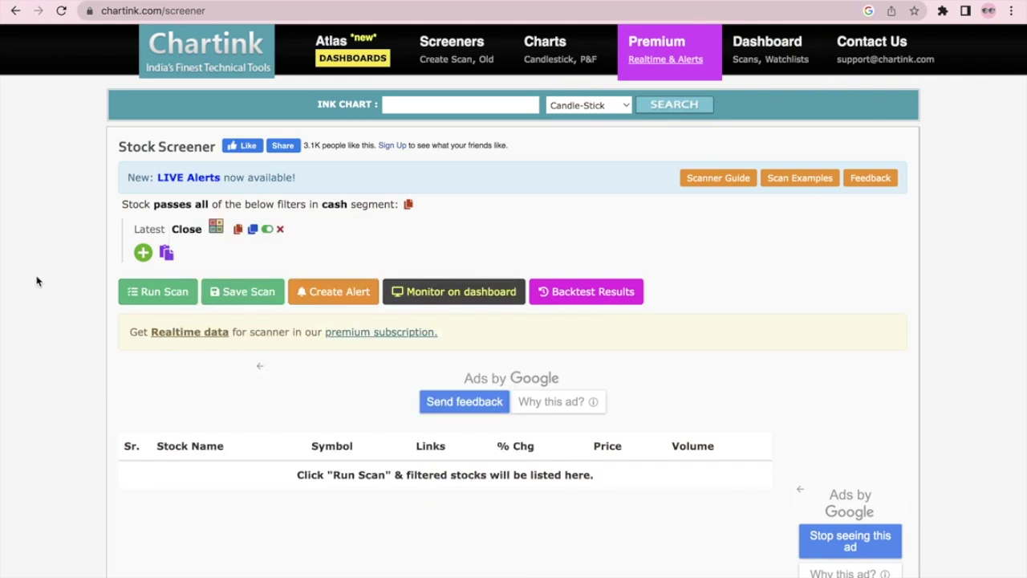
# Make the condition Greater than equal to Number 20
pyautogui.click(216, 228)
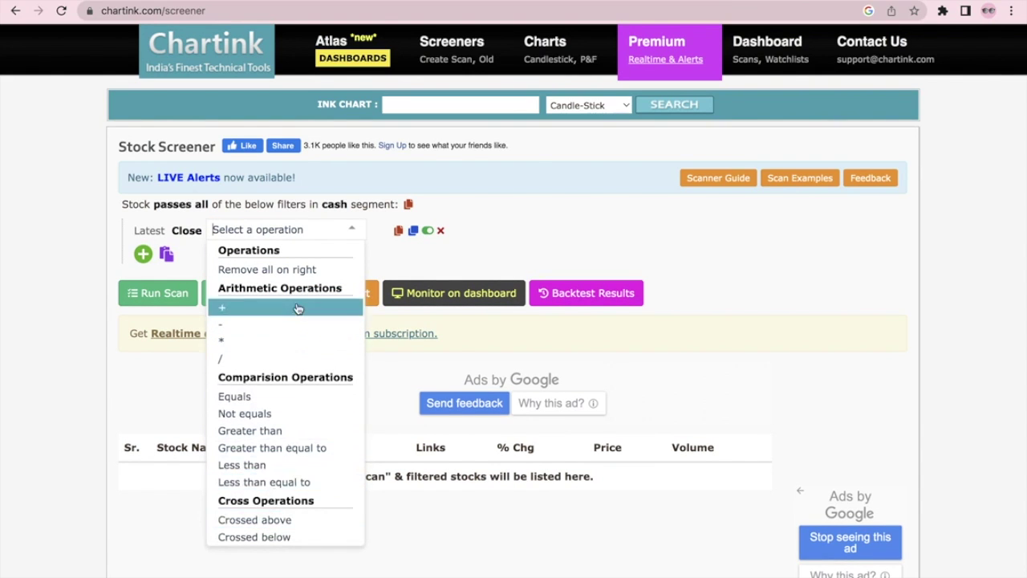
pyautogui.click(274, 450)
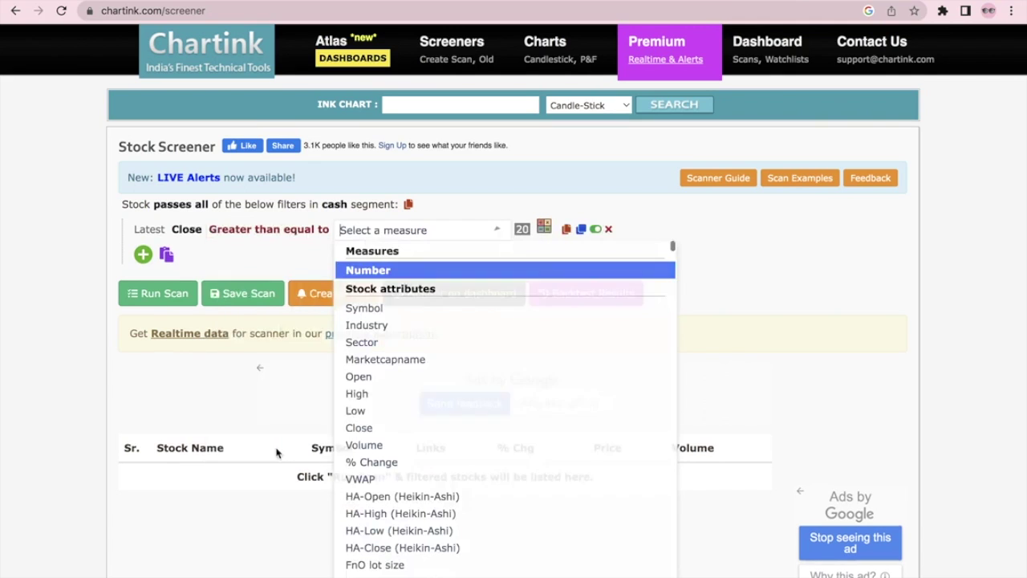
pyautogui.click(385, 271)
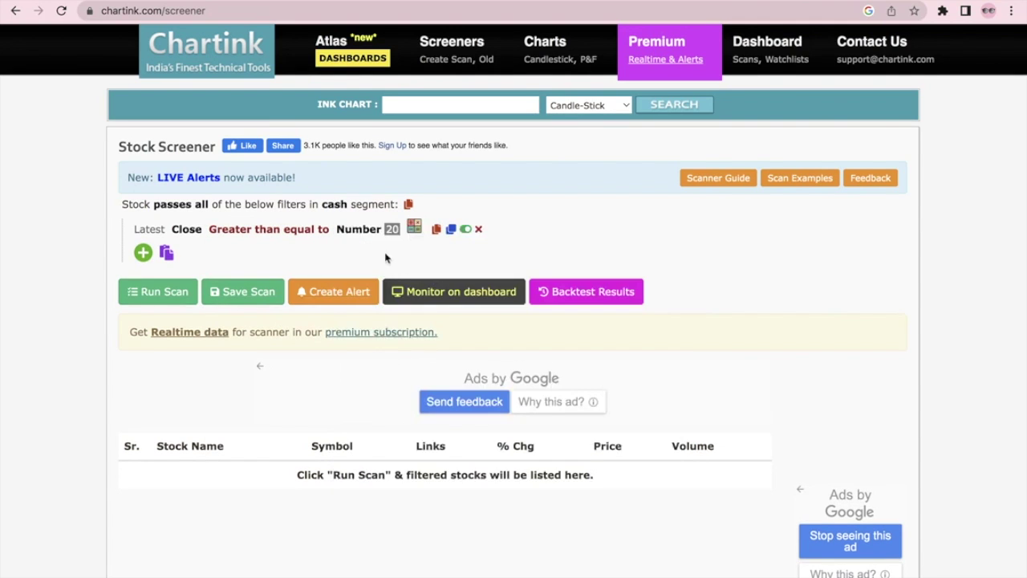
# Run the scan and browse the list of matching stocks
pyautogui.click(152, 289)
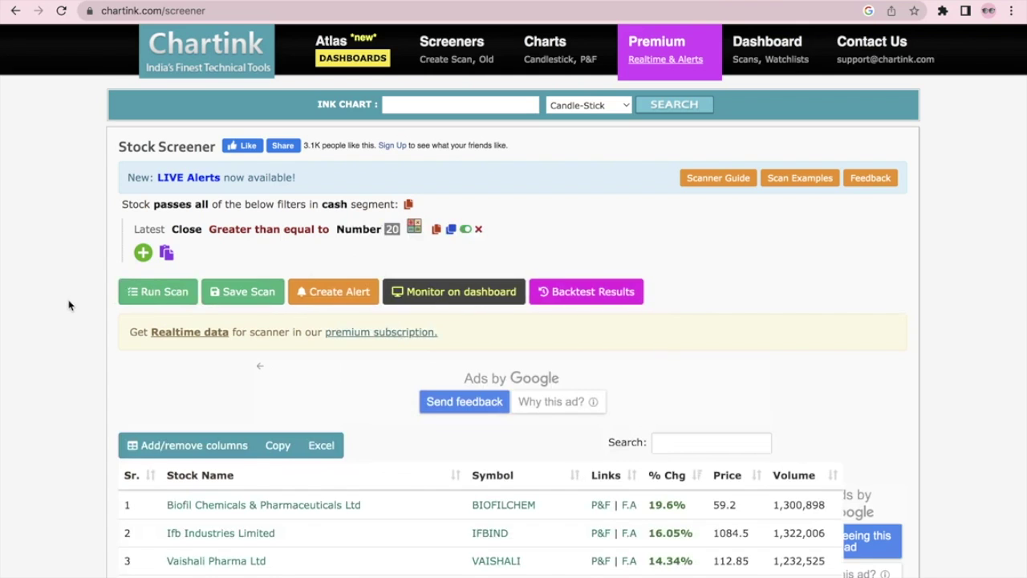
pyautogui.scroll(-10, 69, 301)
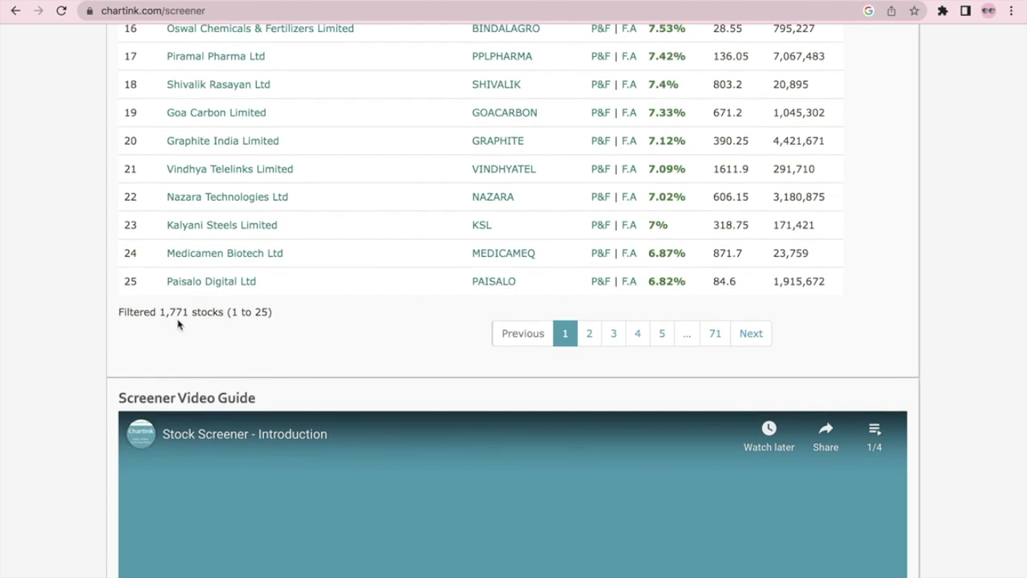
pyautogui.scroll(10, 179, 323)
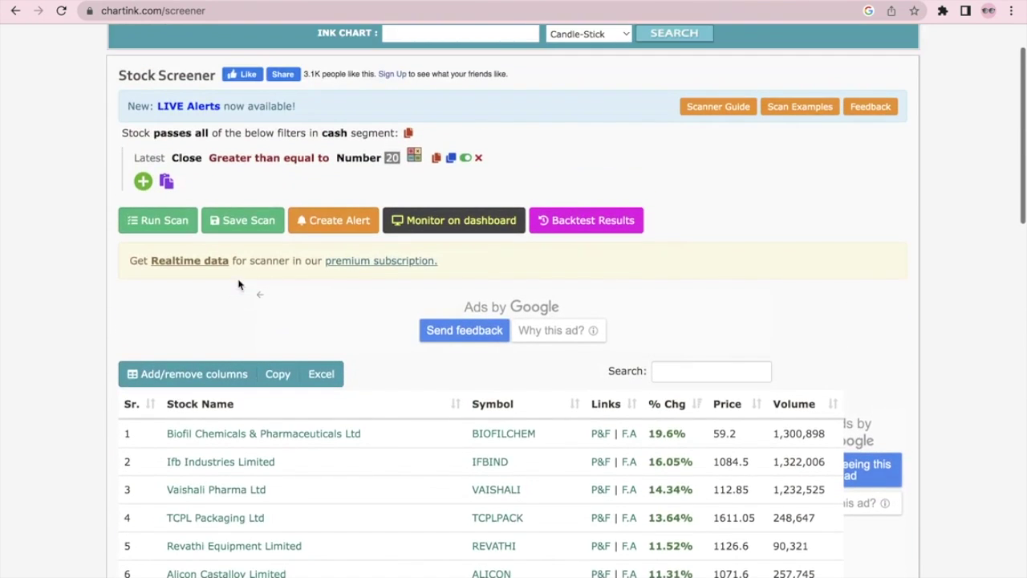
# Change the close threshold to 0 and rerun the scan to compare results
pyautogui.click(392, 158)
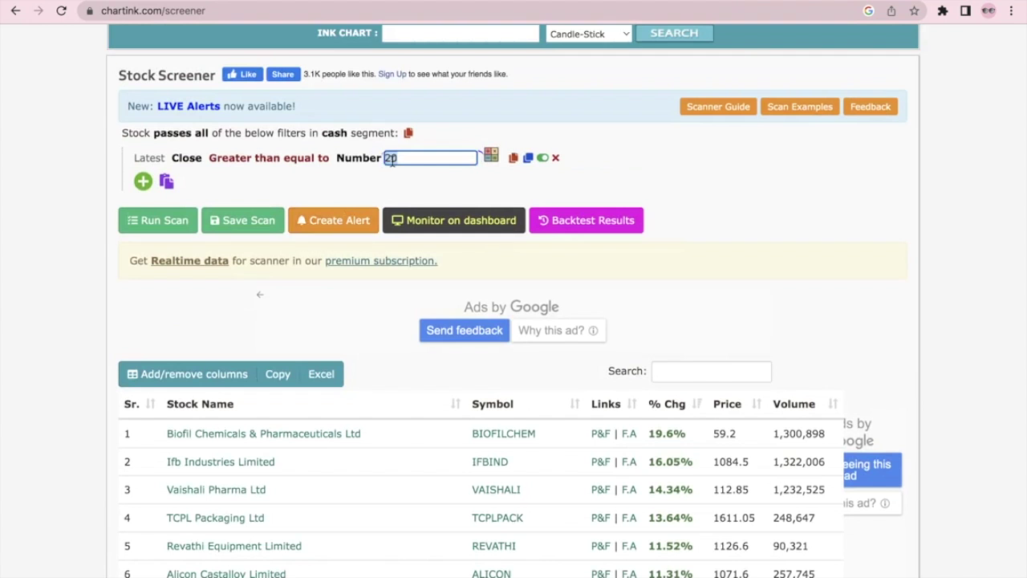
pyautogui.write('0')
pyautogui.click(158, 220)
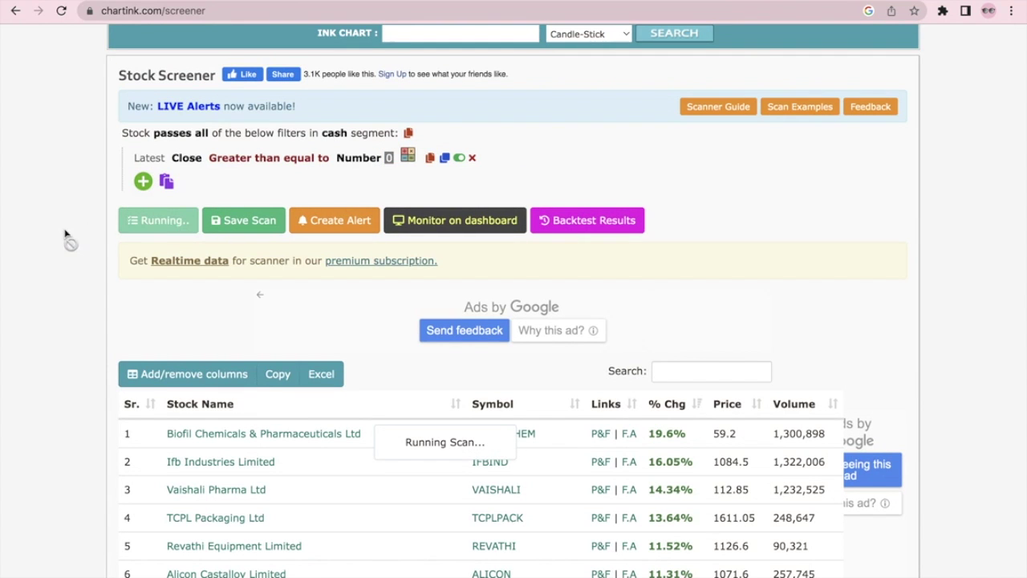
pyautogui.scroll(-14, 65, 234)
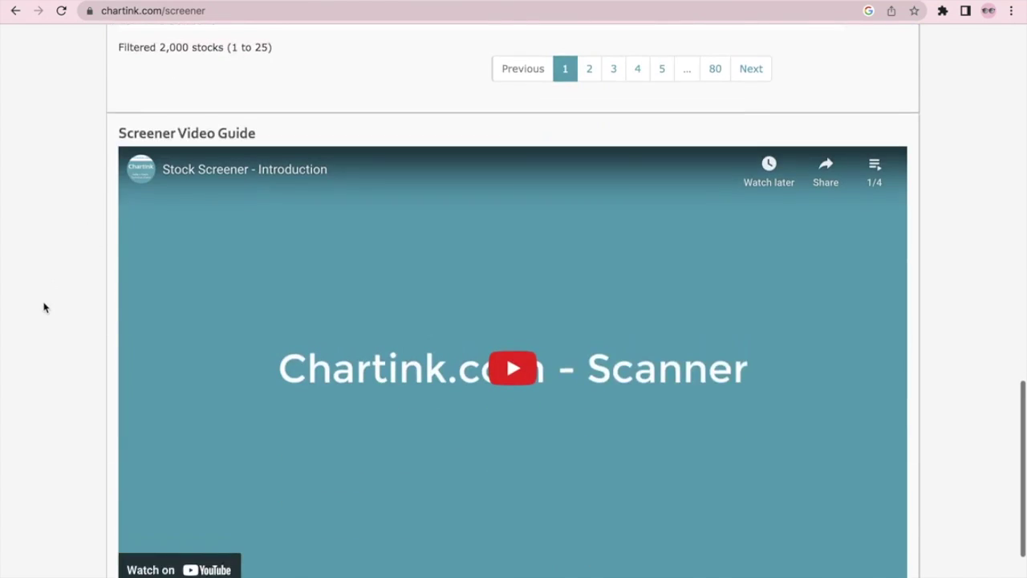
pyautogui.scroll(1, 43, 305)
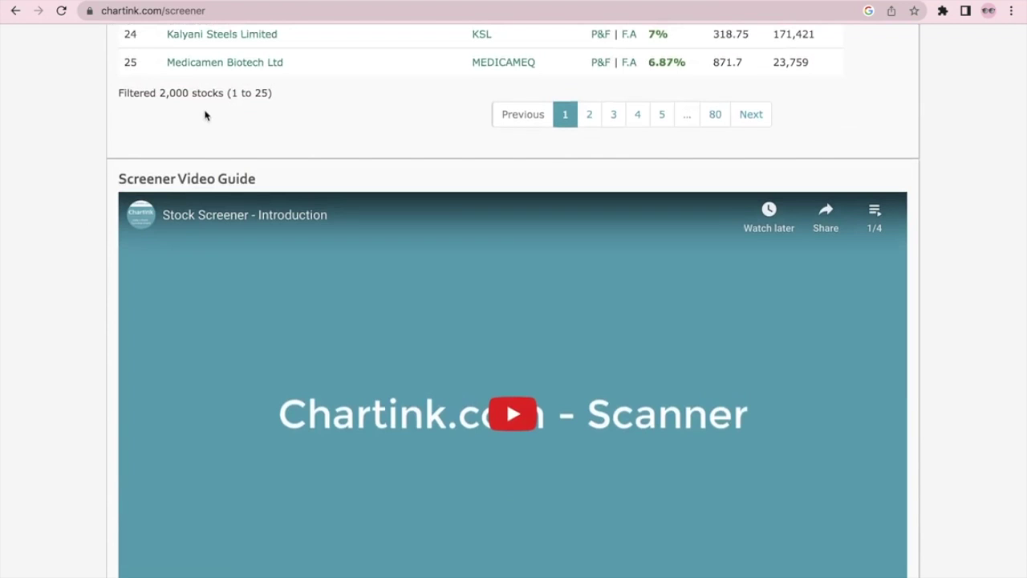
pyautogui.scroll(15, 205, 112)
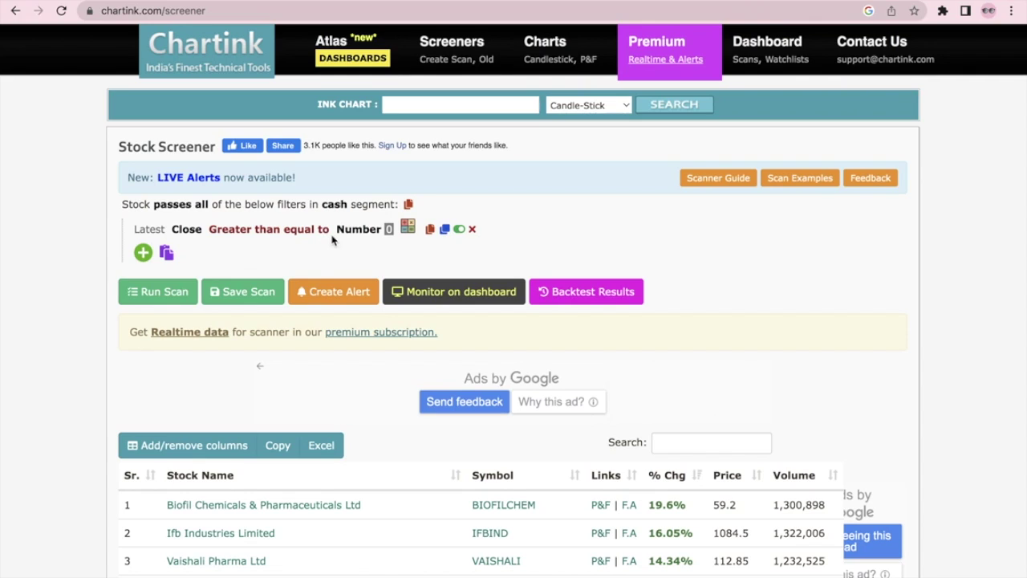
# Set the close threshold back to 20
pyautogui.click(388, 229)
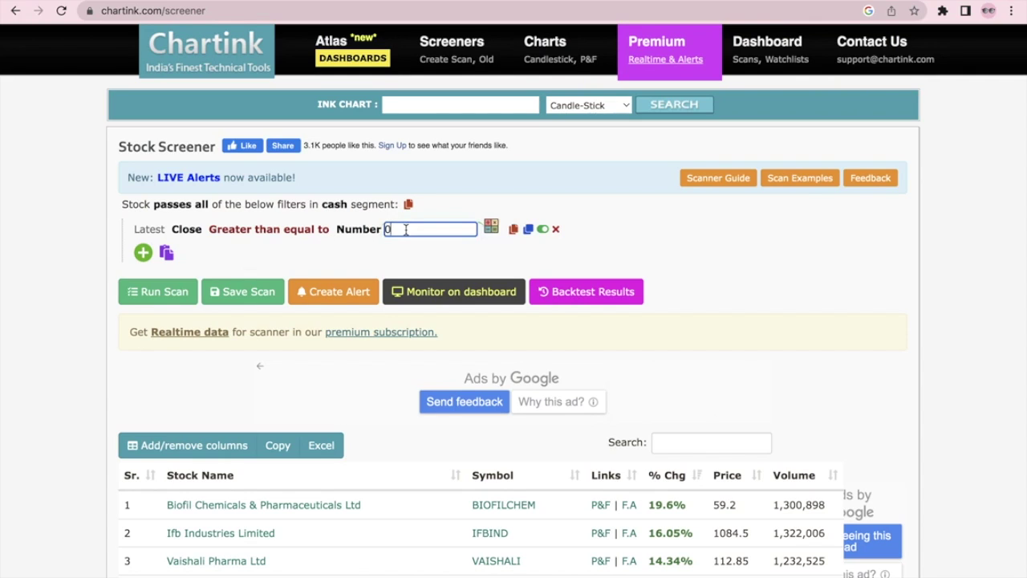
pyautogui.press('BackSpace')
pyautogui.write('20')
pyautogui.click(45, 257)
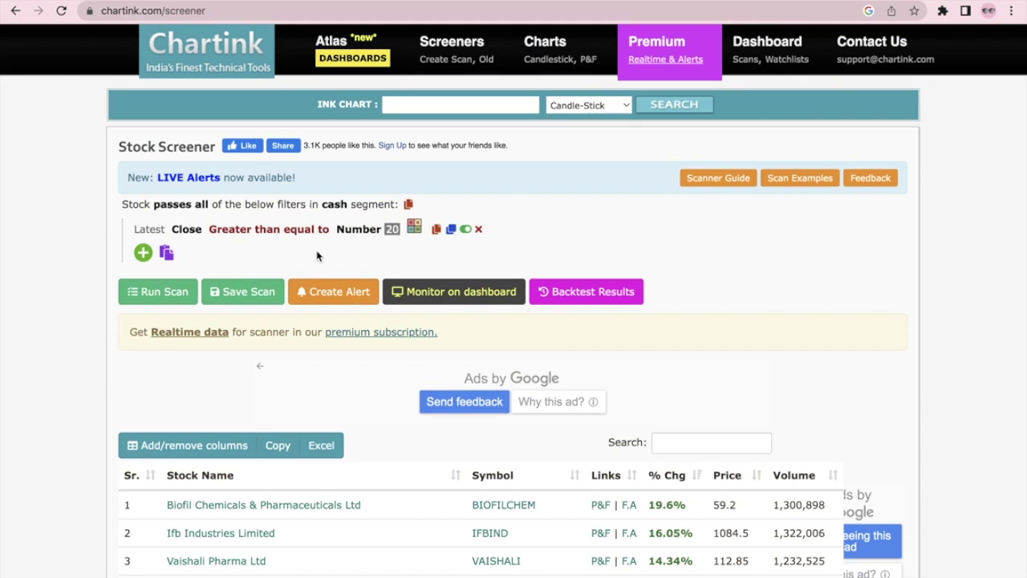
# Add a Market Cap filter set to greater than or equal to a Number
pyautogui.click(144, 252)
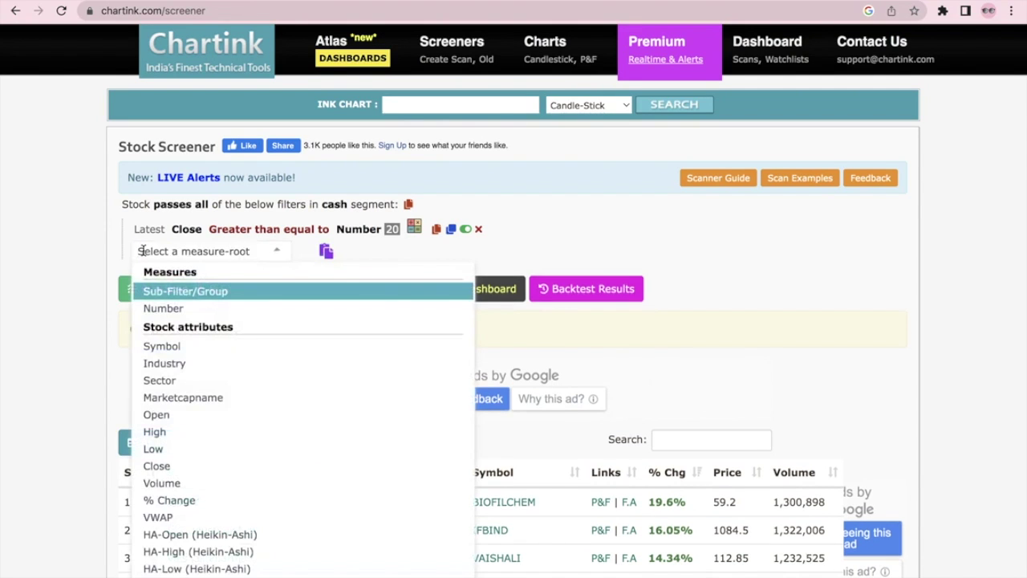
pyautogui.write('mcap')
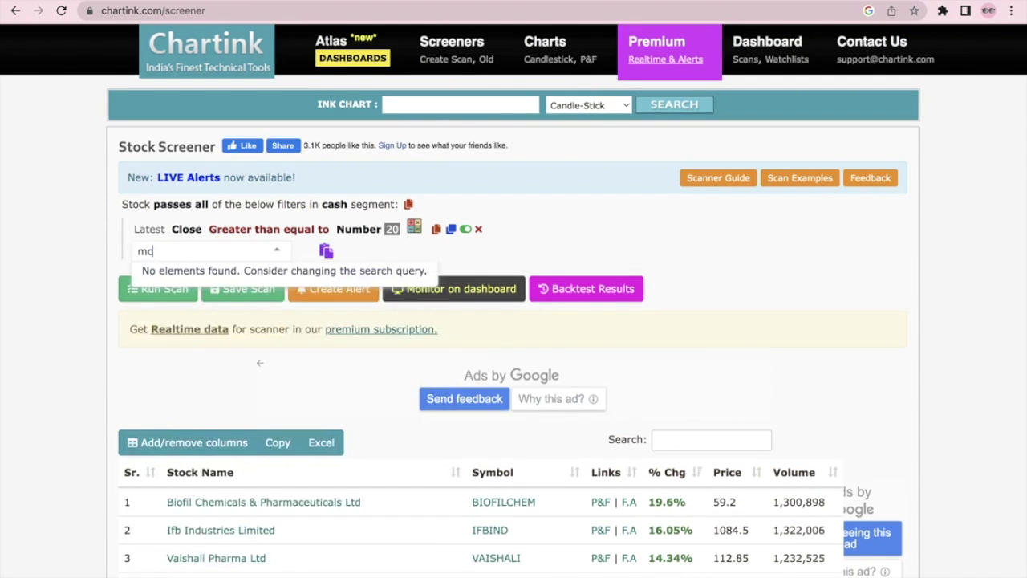
pyautogui.press('BackSpace')
pyautogui.write('ark')
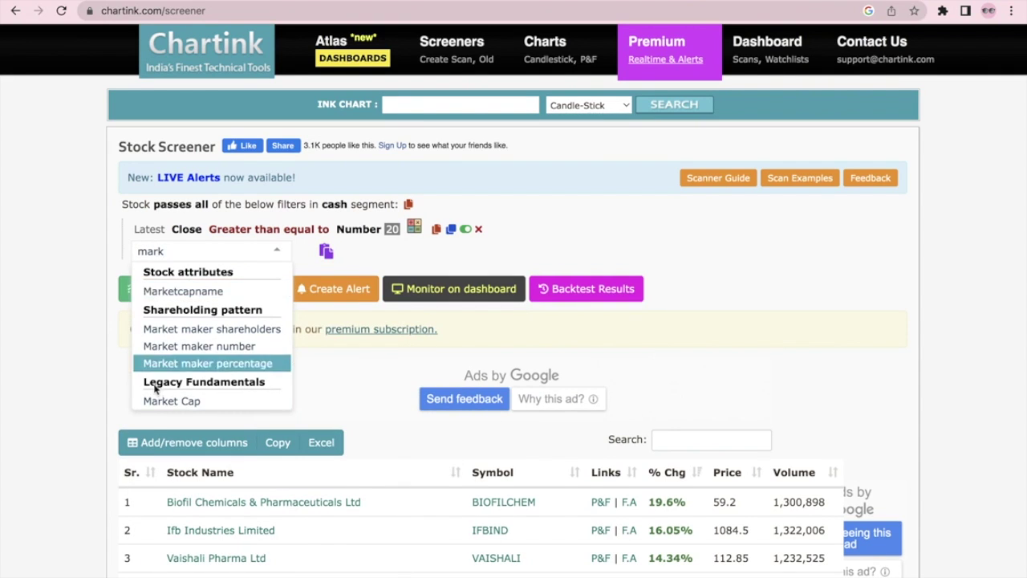
pyautogui.click(161, 401)
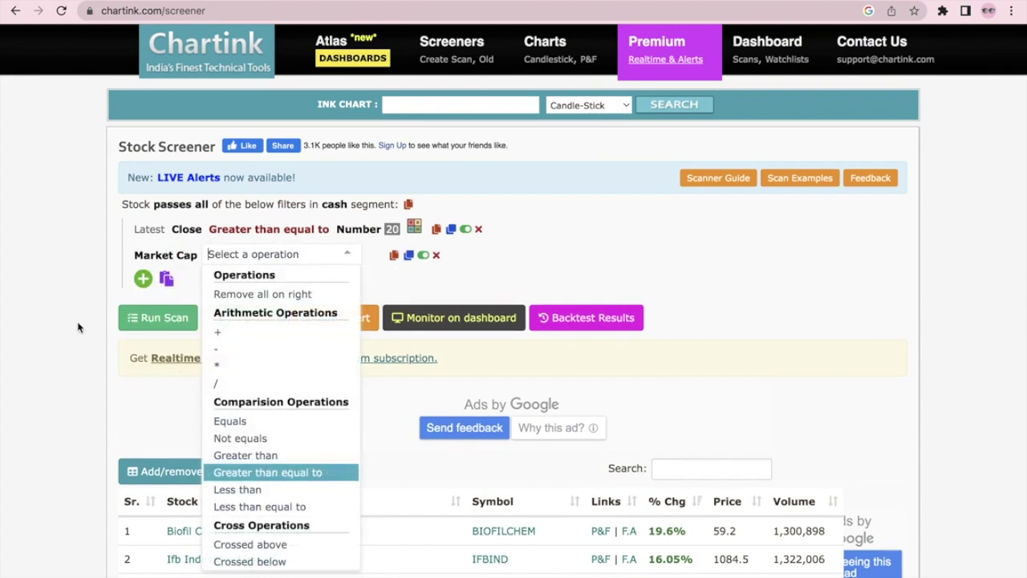
pyautogui.click(263, 472)
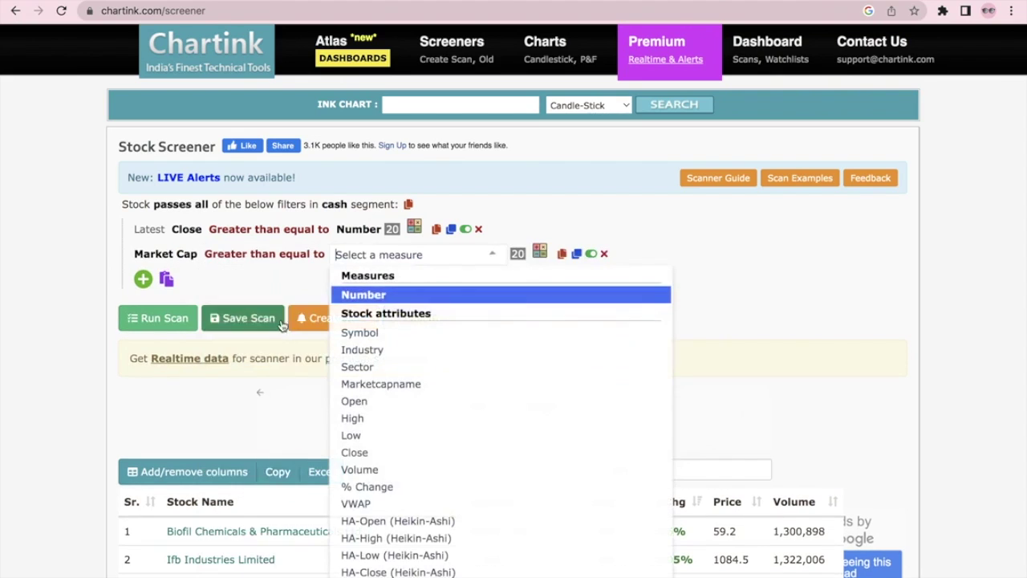
pyautogui.click(371, 296)
# Try Market Cap thresholds of 1000, then 100
pyautogui.click(389, 255)
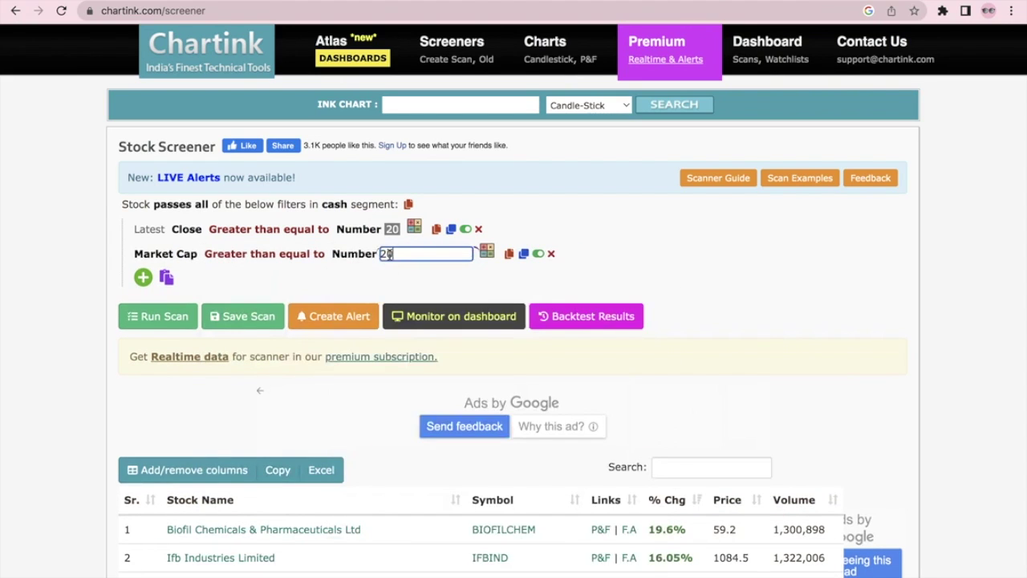
pyautogui.press('BackSpace')
pyautogui.press('BackSpace')
pyautogui.write('1000')
pyautogui.click(68, 261)
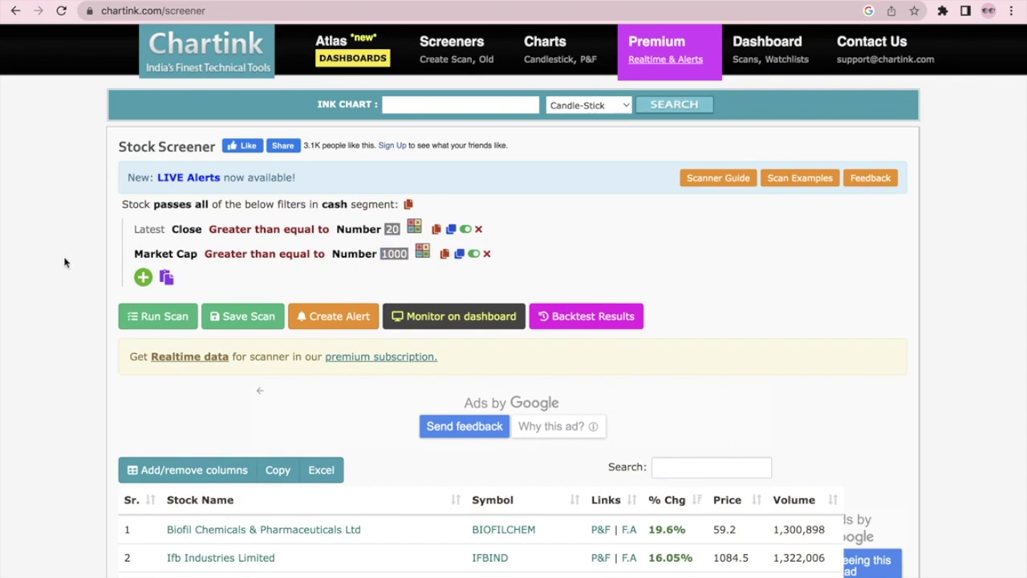
pyautogui.click(394, 253)
pyautogui.click(394, 254)
pyautogui.press('BackSpace')
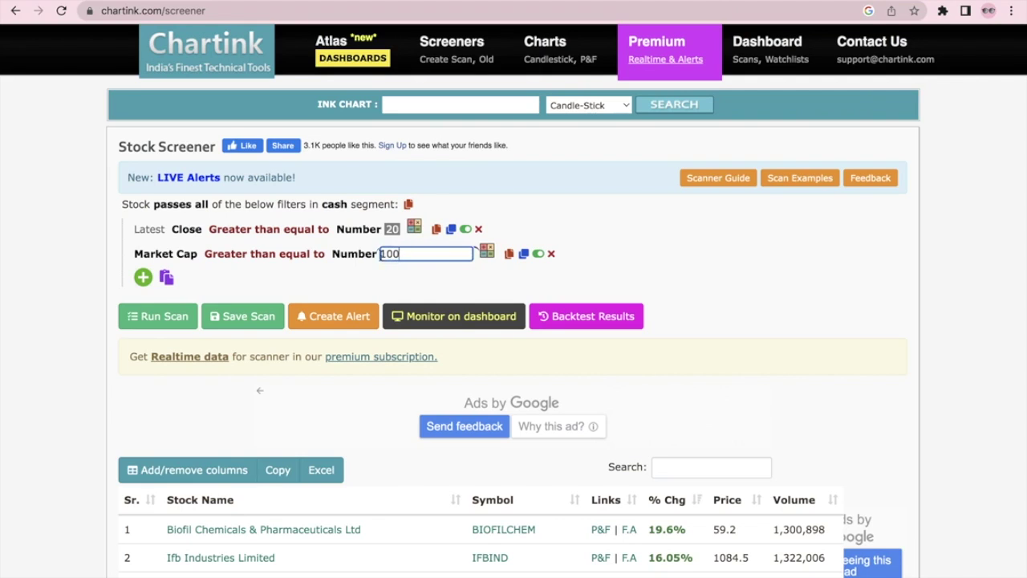
pyautogui.click(69, 268)
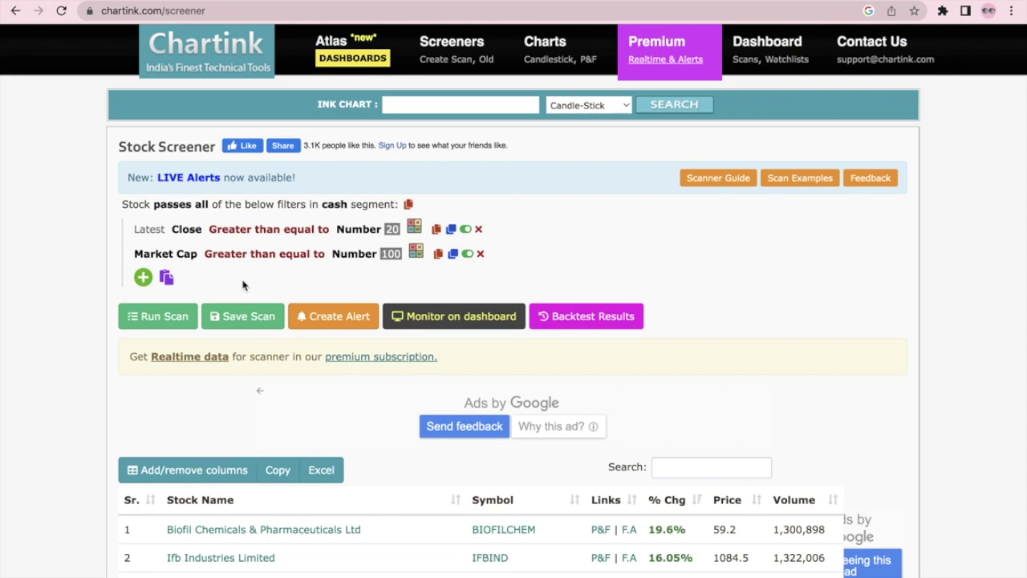
# Set the Market Cap threshold to 50000 and run the scan, returning 101 stocks
pyautogui.click(391, 253)
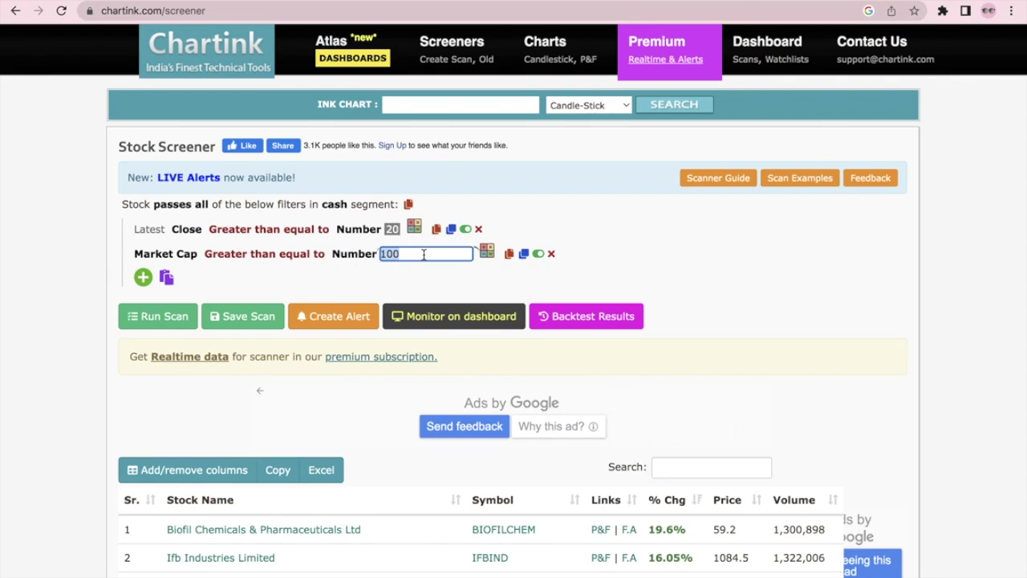
pyautogui.write('50000')
pyautogui.click(168, 316)
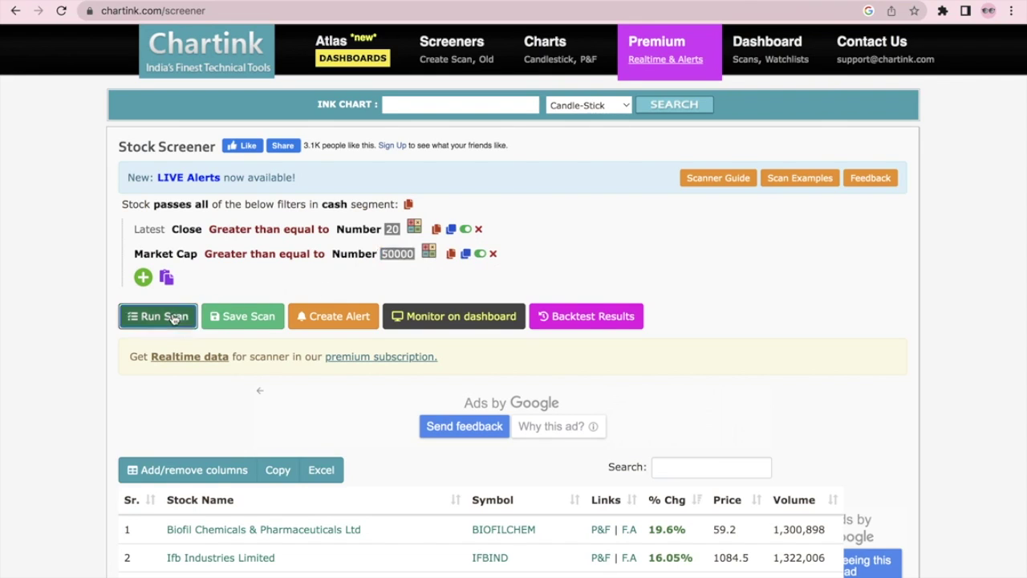
pyautogui.scroll(-8, 44, 319)
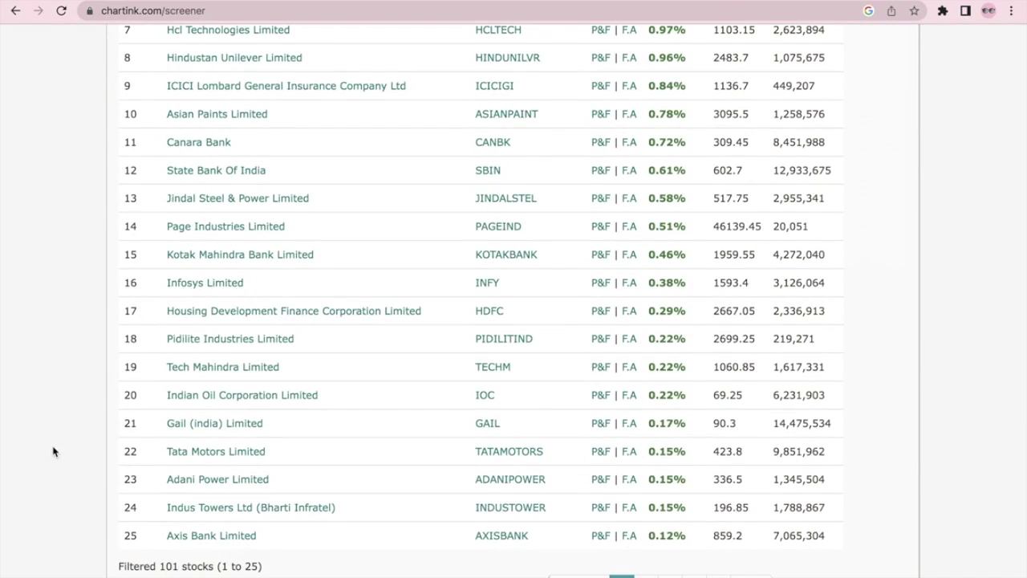
pyautogui.scroll(8, 53, 451)
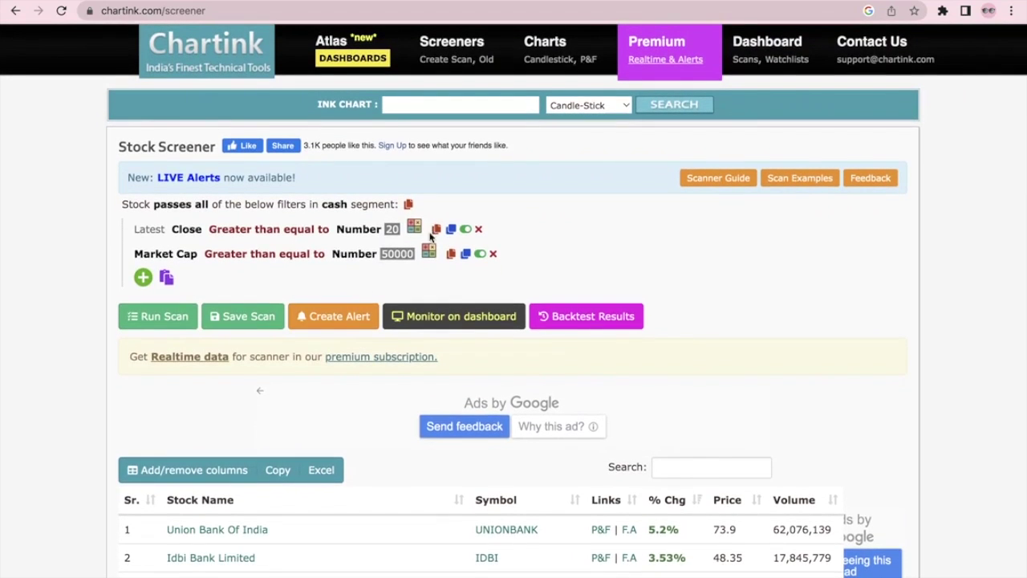
pyautogui.click(397, 254)
# Duplicate the Market Cap filter and make the first copy less than or equal to 50000
pyautogui.click(442, 276)
pyautogui.click(466, 254)
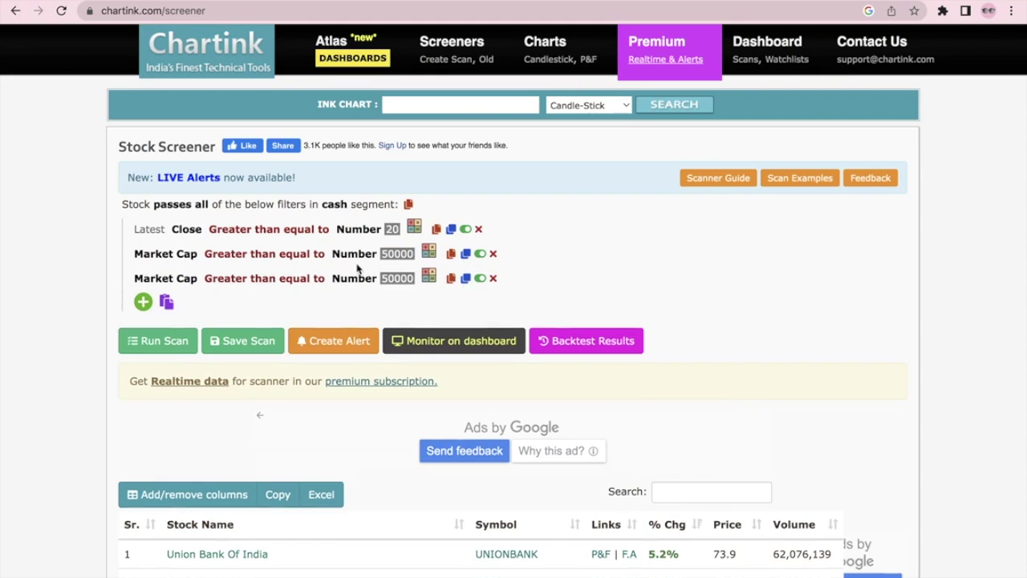
pyautogui.click(297, 260)
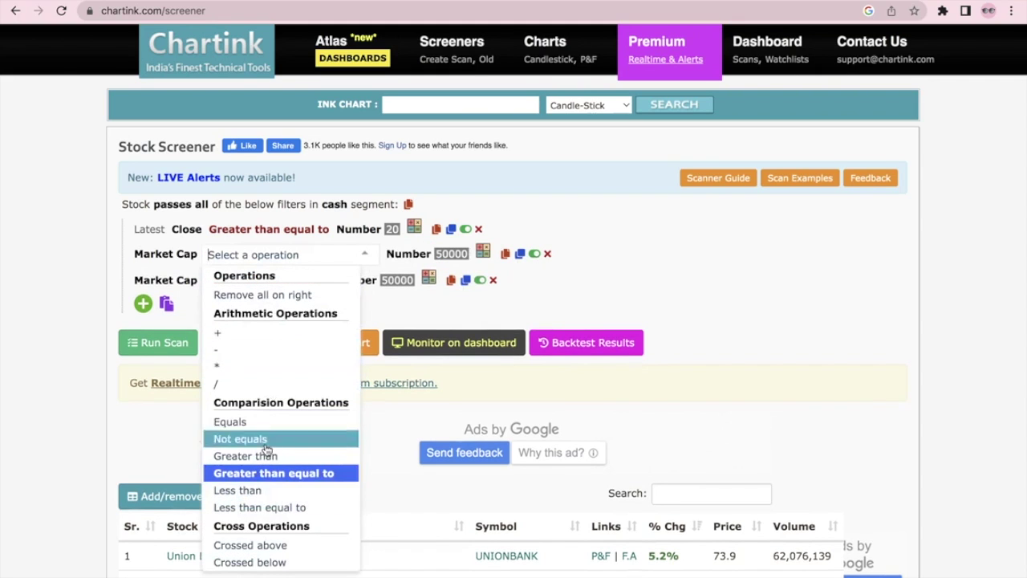
pyautogui.click(264, 507)
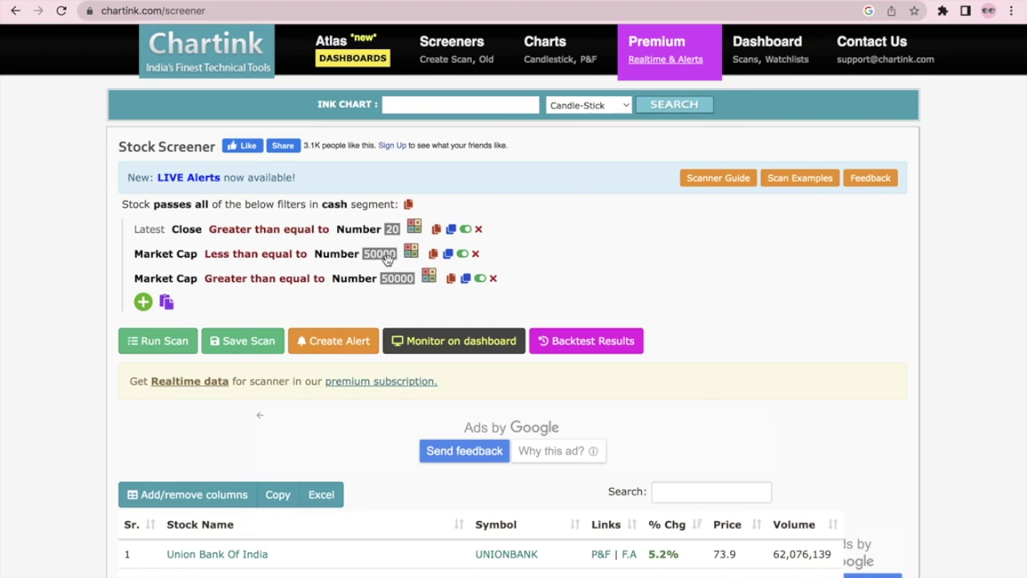
# Set the second Market Cap row to at least 10000 and run the scan, giving 234 stocks
pyautogui.click(394, 280)
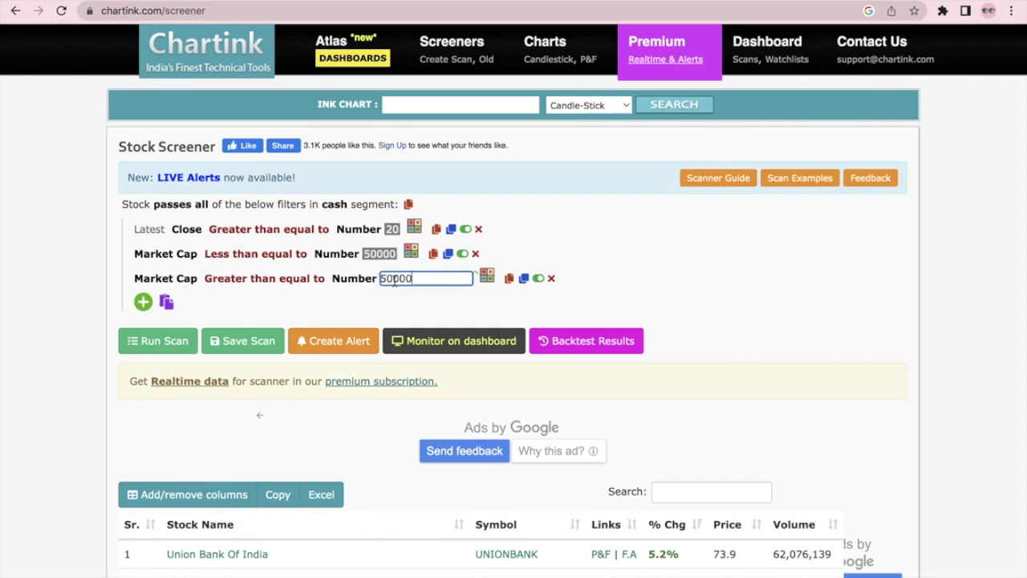
pyautogui.doubleClick(394, 279)
pyautogui.press('BackSpace')
pyautogui.write('100')
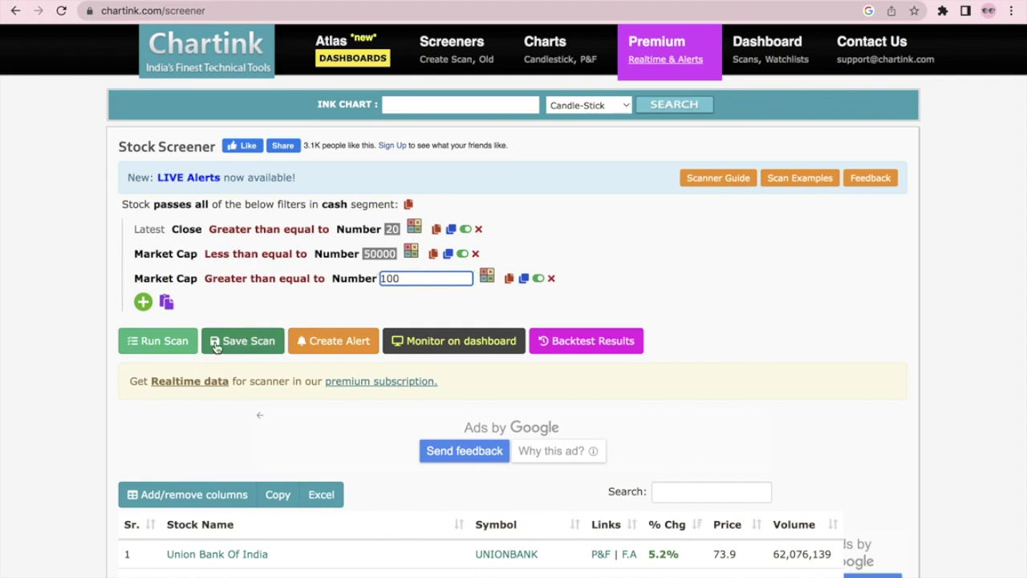
pyautogui.write('00')
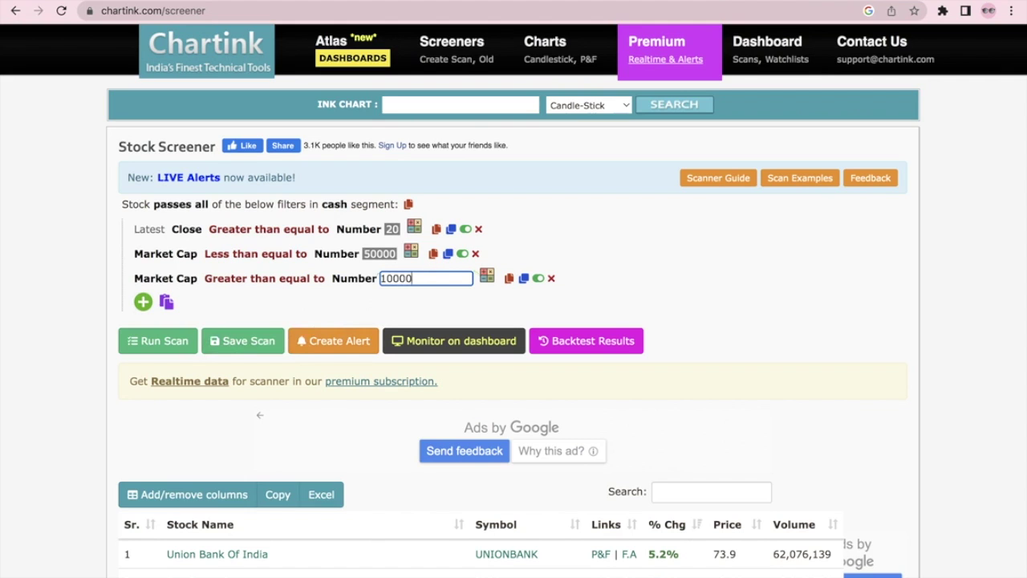
pyautogui.click(159, 341)
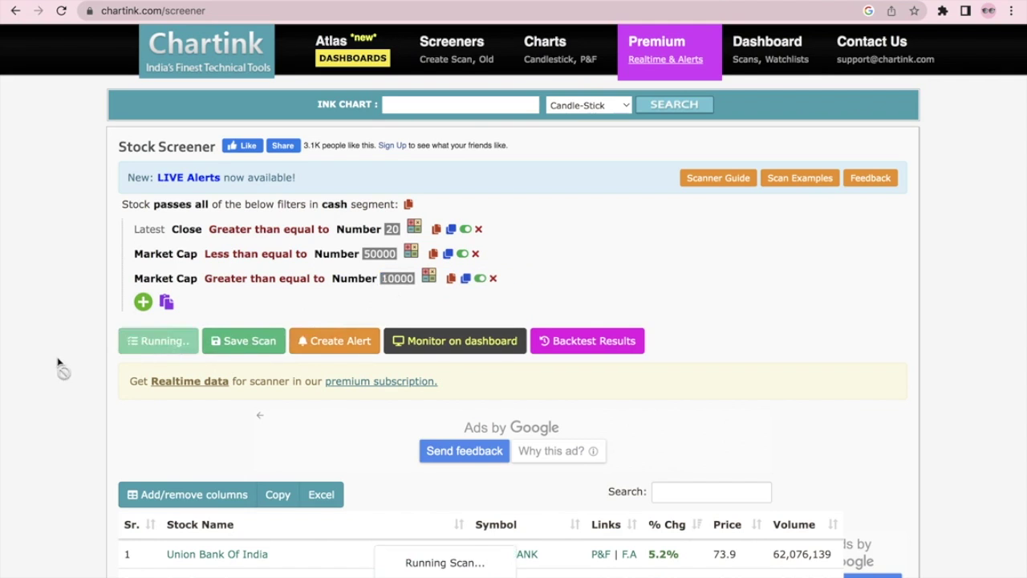
pyautogui.scroll(-2, 49, 365)
pyautogui.scroll(-10, 49, 365)
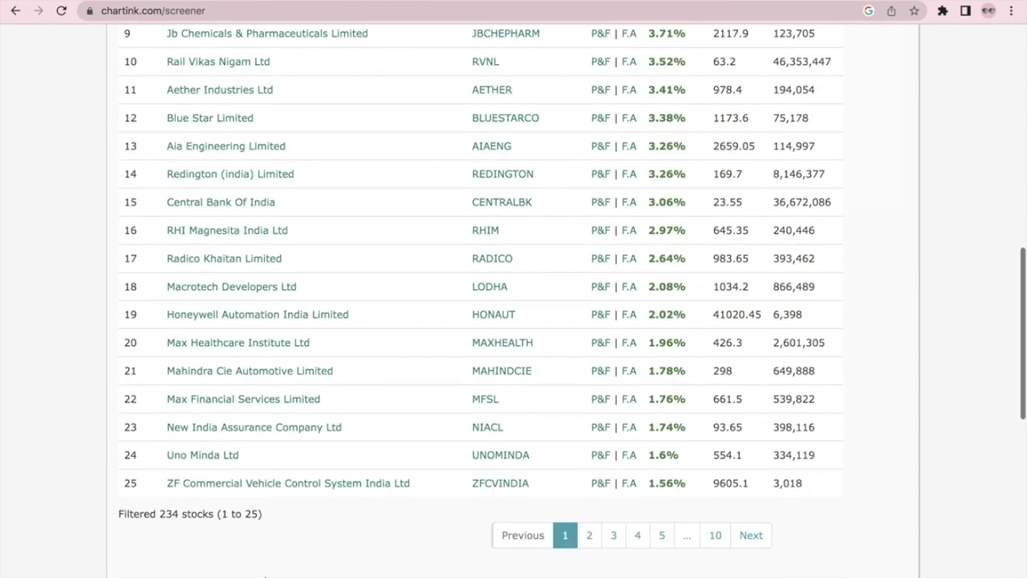
pyautogui.scroll(10, 142, 507)
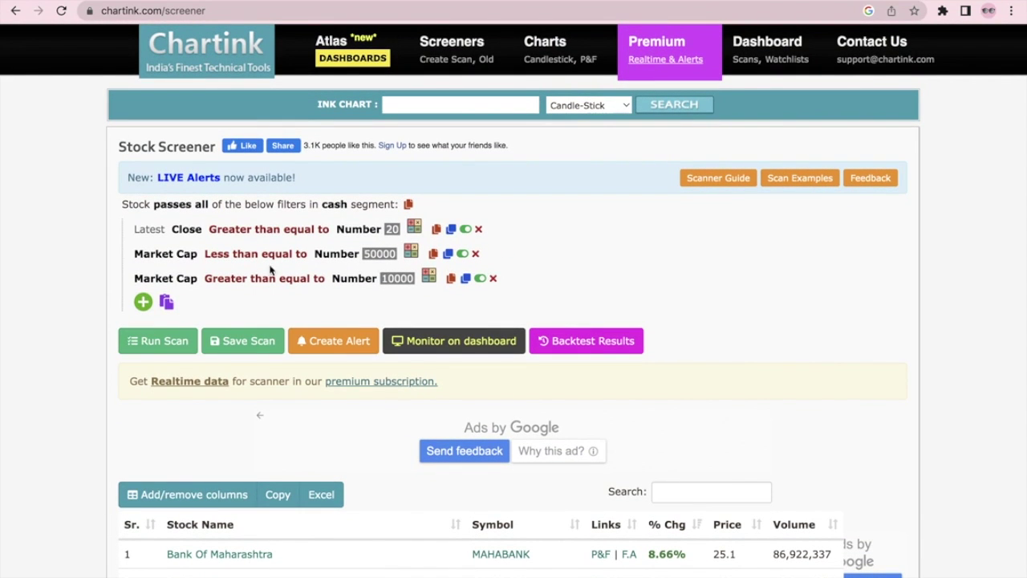
pyautogui.click(475, 254)
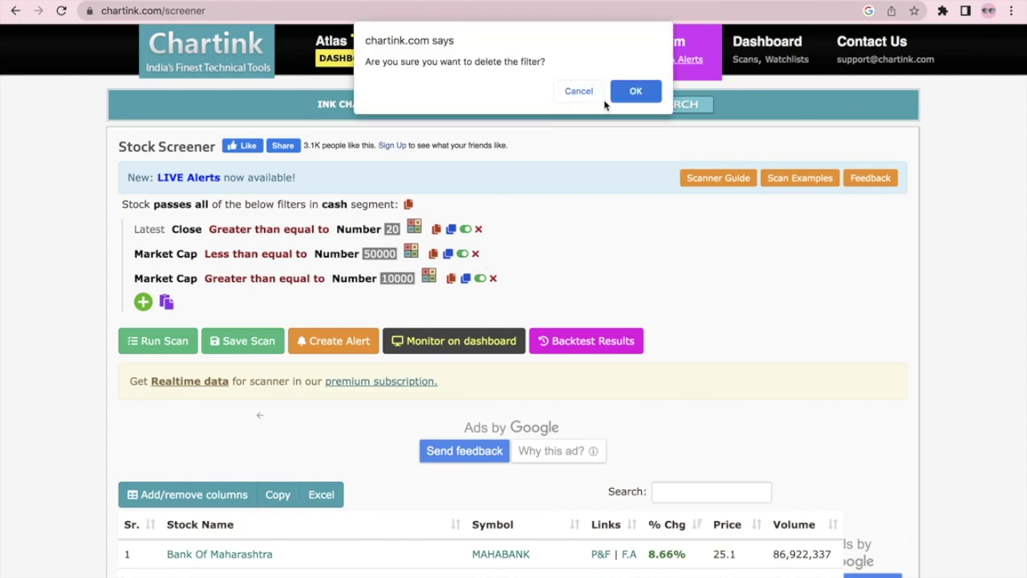
# Delete the Market Cap ≤ 50000 row and lower the remaining minimum to 100
pyautogui.click(633, 91)
pyautogui.click(396, 254)
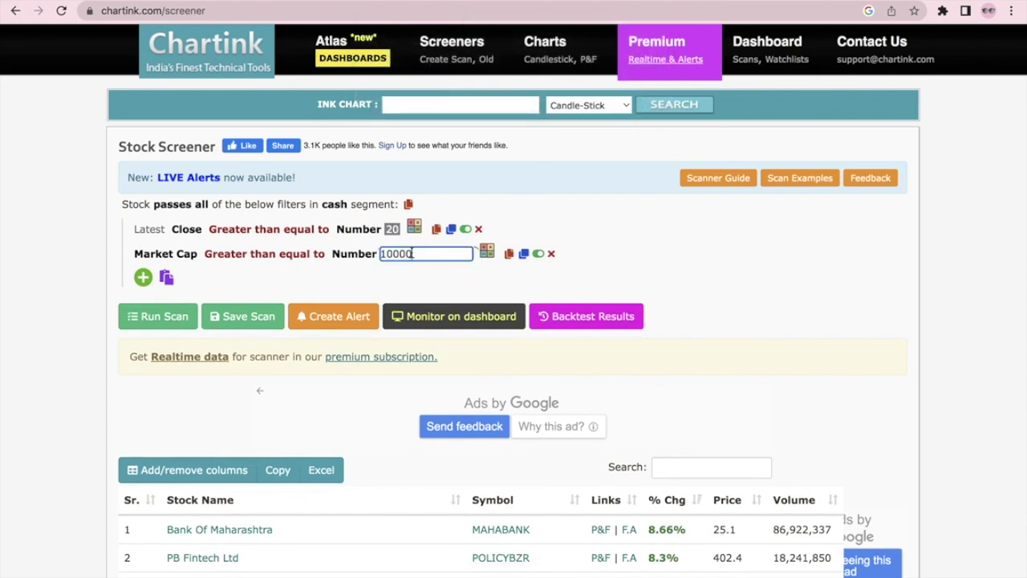
pyautogui.press('BackSpace')
pyautogui.press('BackSpace')
pyautogui.click(45, 294)
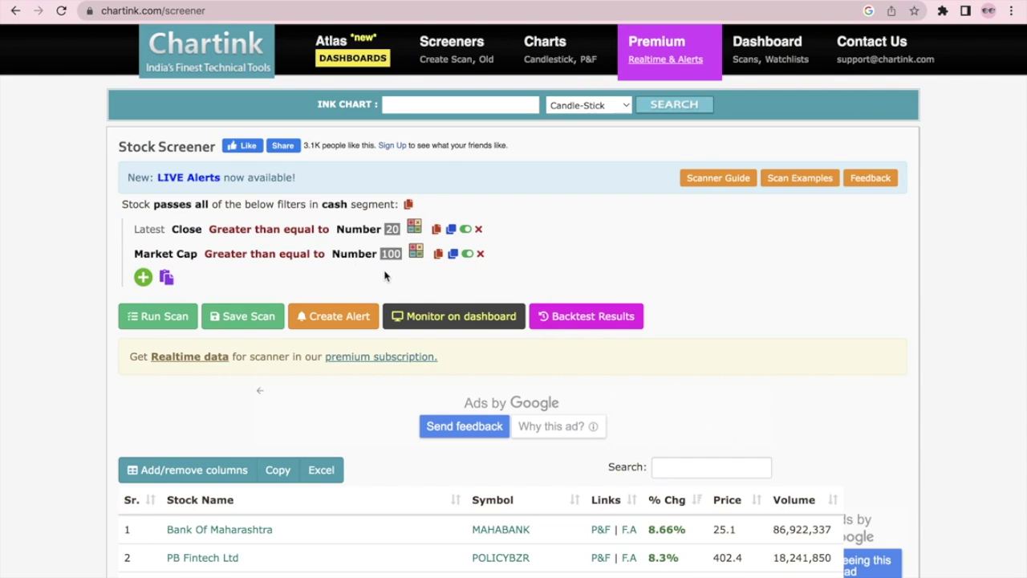
# Try pasting copied filters into the scan and dismiss the empty clipboard warning
pyautogui.scroll(-1, 384, 276)
pyautogui.scroll(1, 385, 276)
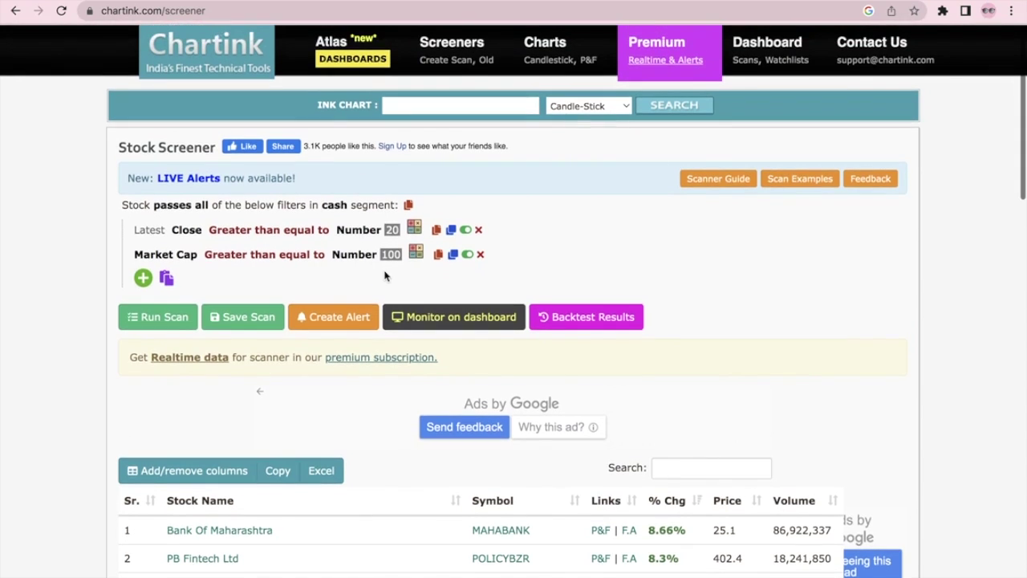
pyautogui.click(166, 278)
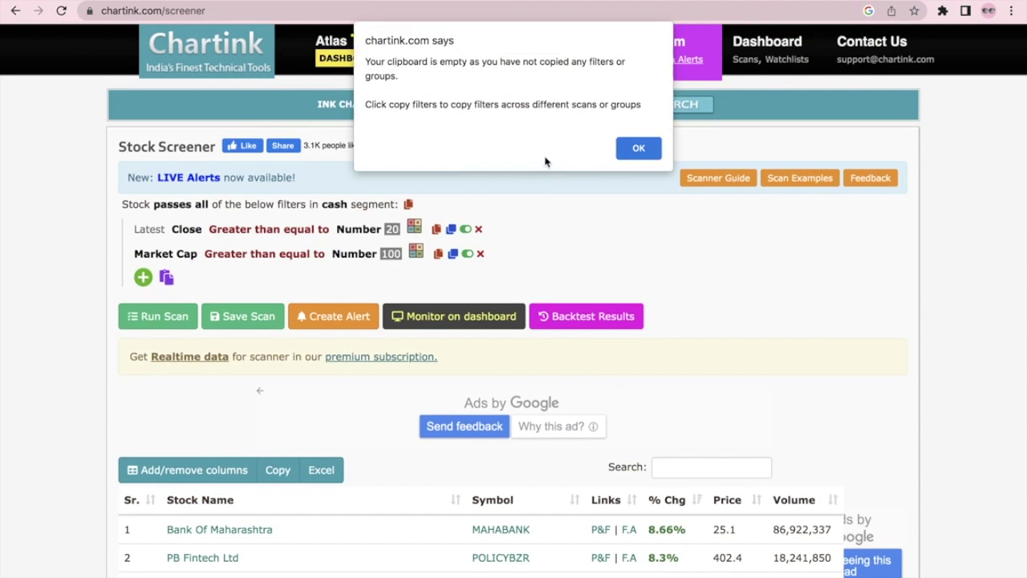
pyautogui.click(627, 150)
# Add a new Latest Close filter set to greater than or equal
pyautogui.click(142, 280)
pyautogui.write('clsoe')
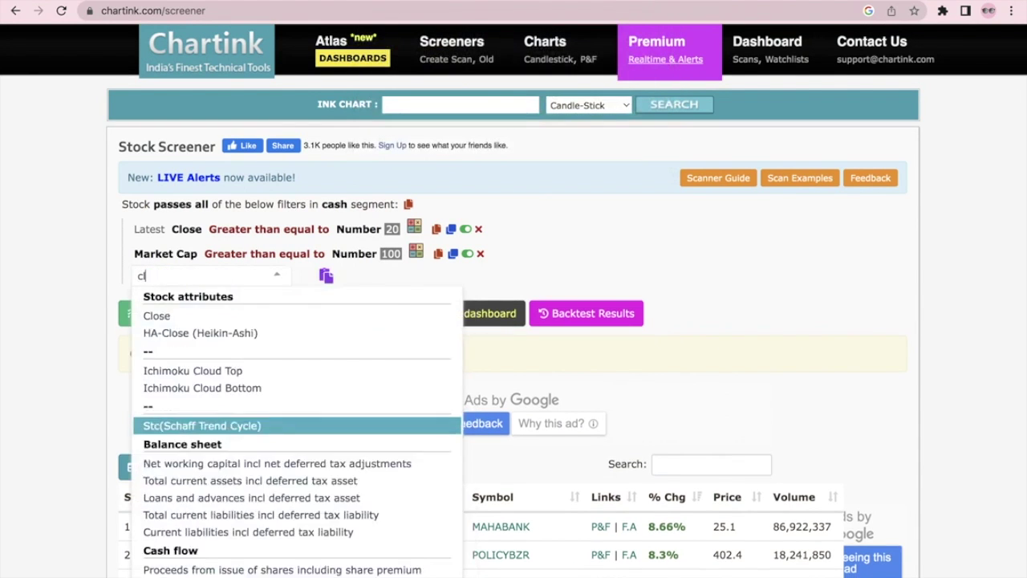
pyautogui.press('BackSpace')
pyautogui.press('BackSpace')
pyautogui.press('BackSpace')
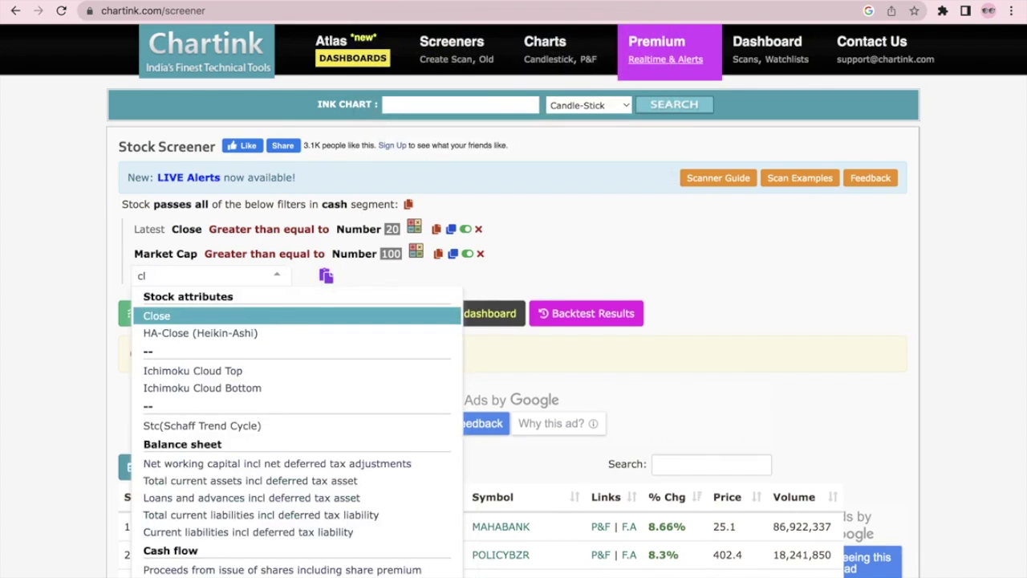
pyautogui.write('o')
pyautogui.click(144, 318)
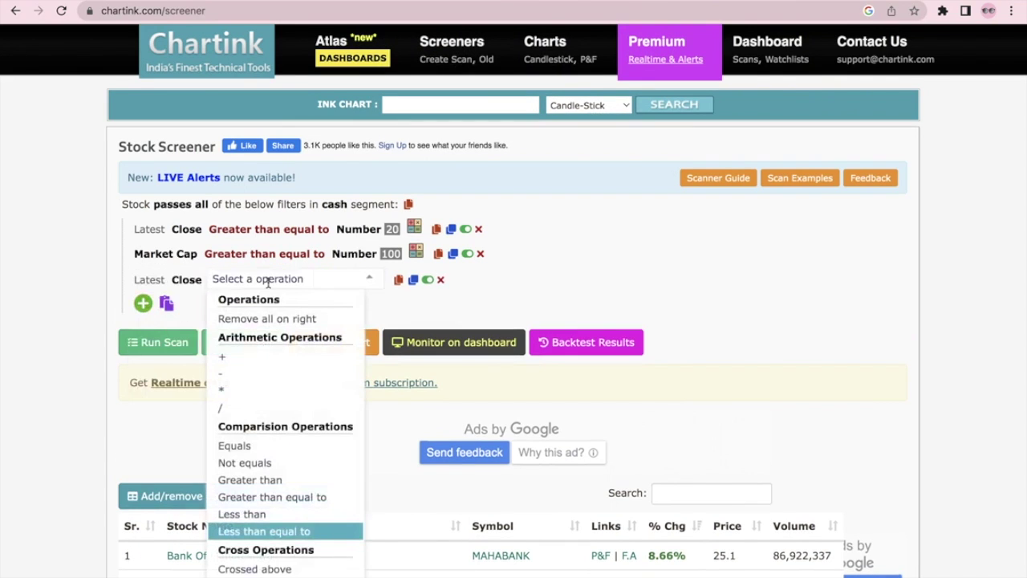
pyautogui.click(264, 497)
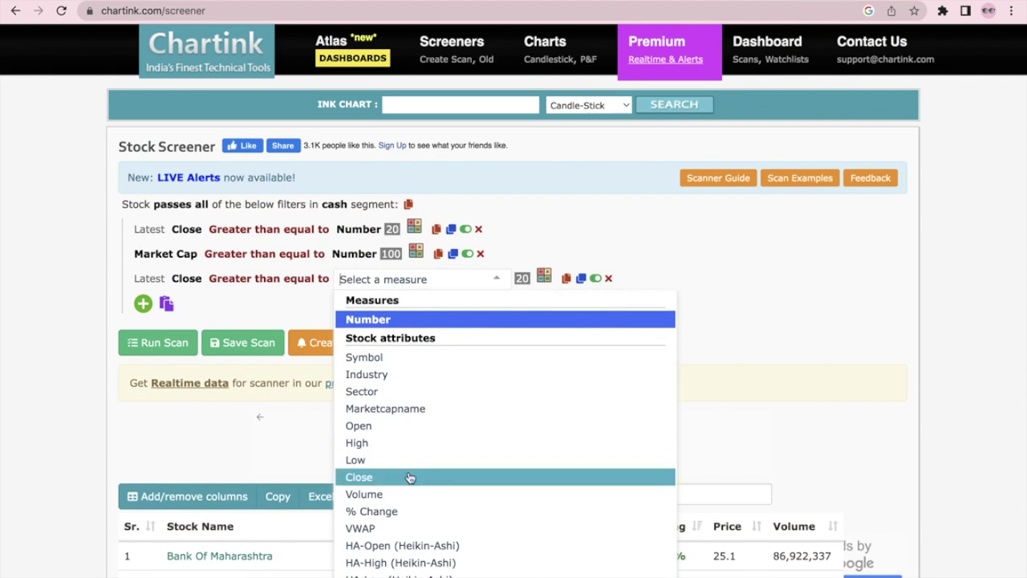
# Compare it against the 200-day SMA of Close
pyautogui.write('sma')
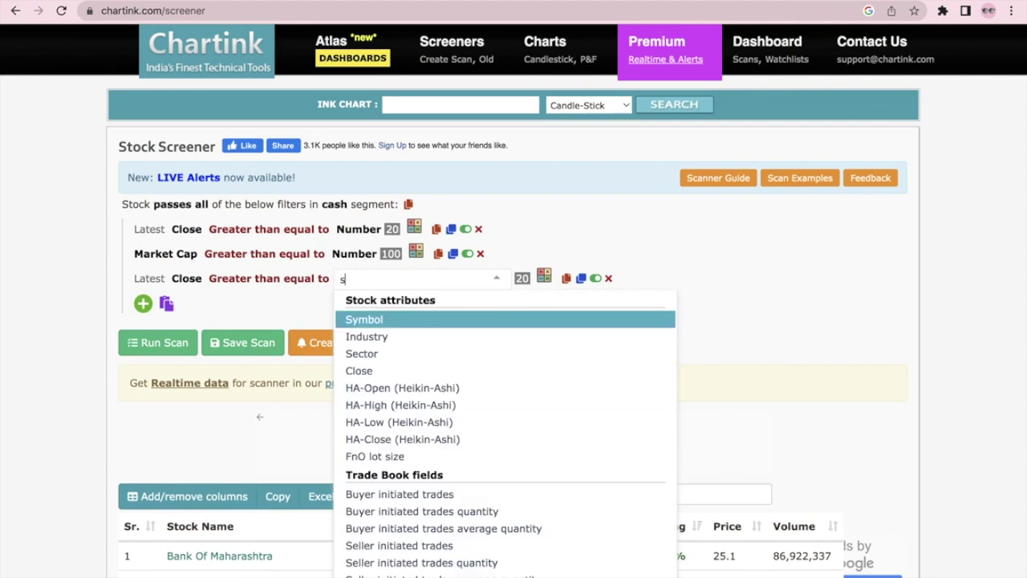
pyautogui.click(367, 319)
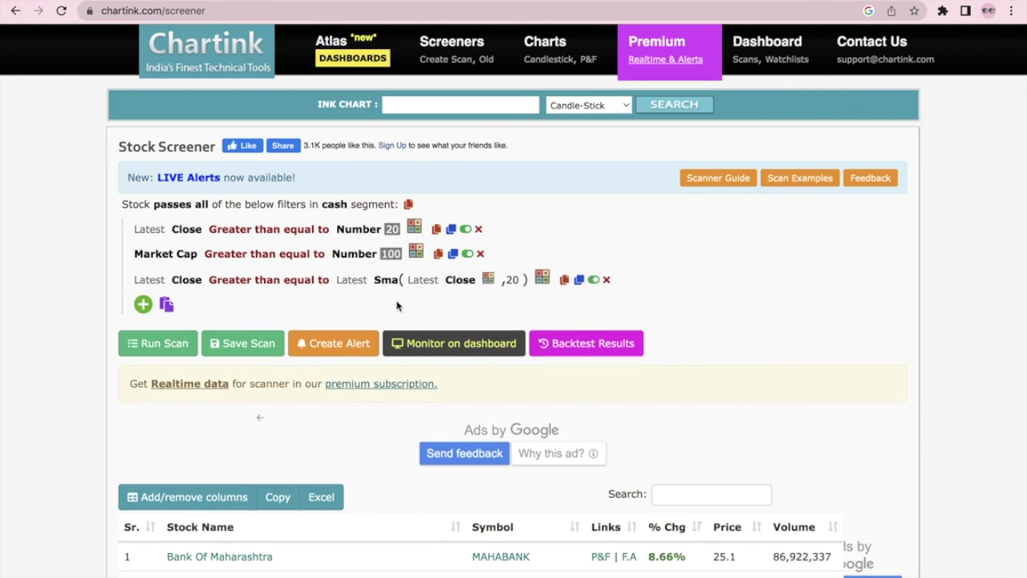
pyautogui.click(511, 280)
pyautogui.write('200')
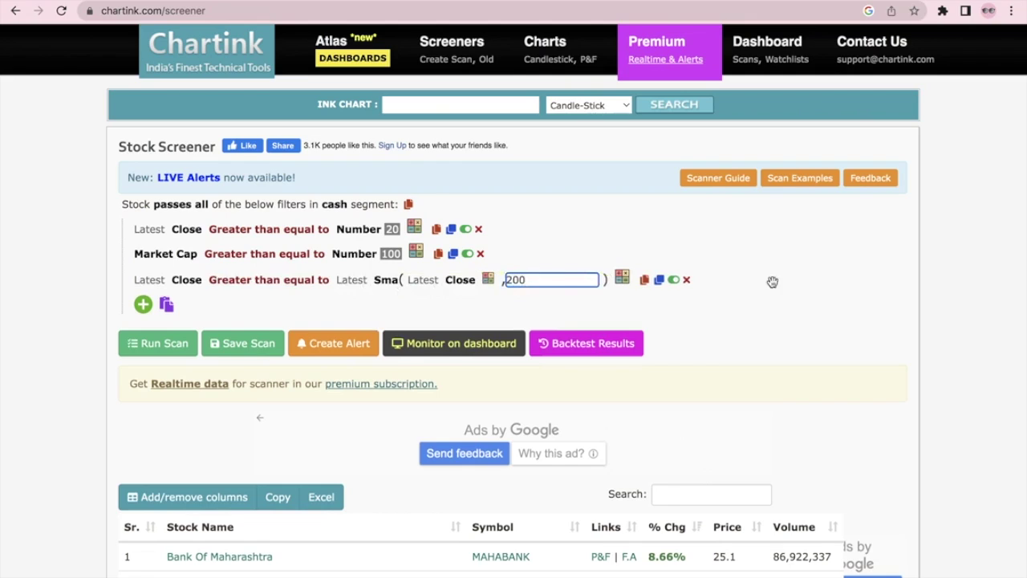
pyautogui.click(820, 283)
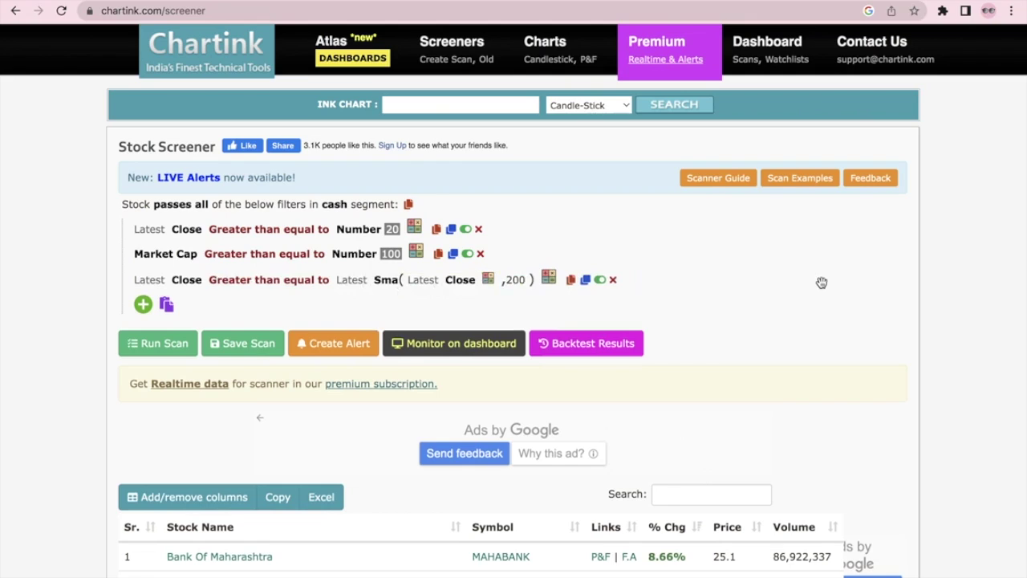
pyautogui.click(461, 287)
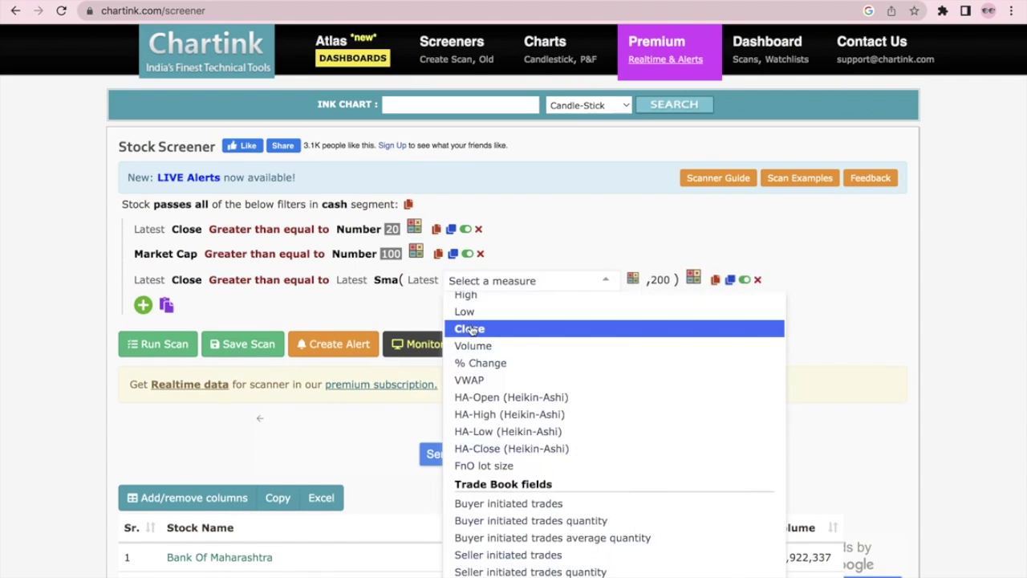
pyautogui.click(848, 288)
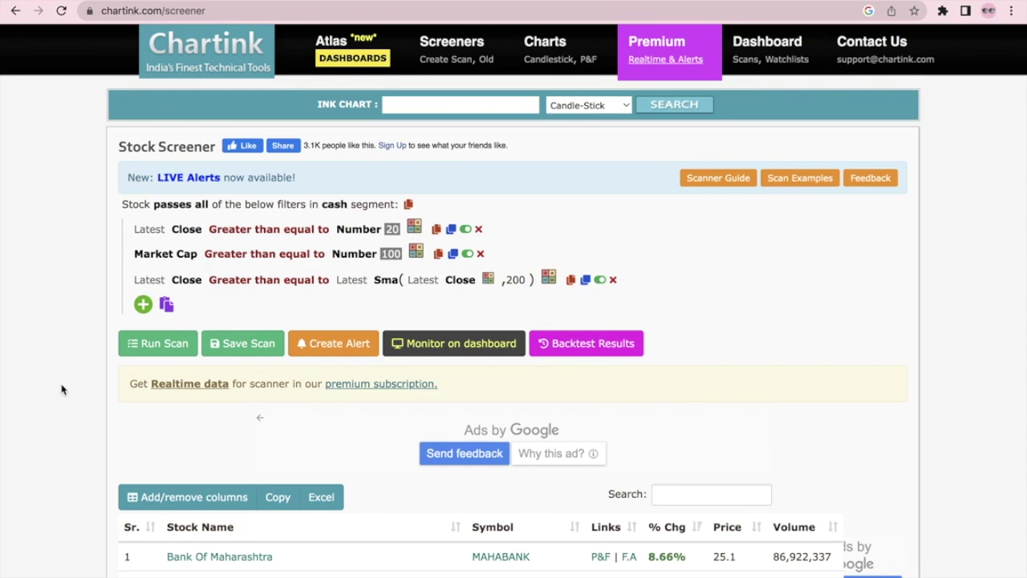
# Run the scan with all three conditions and scroll through the 760 results
pyautogui.click(165, 346)
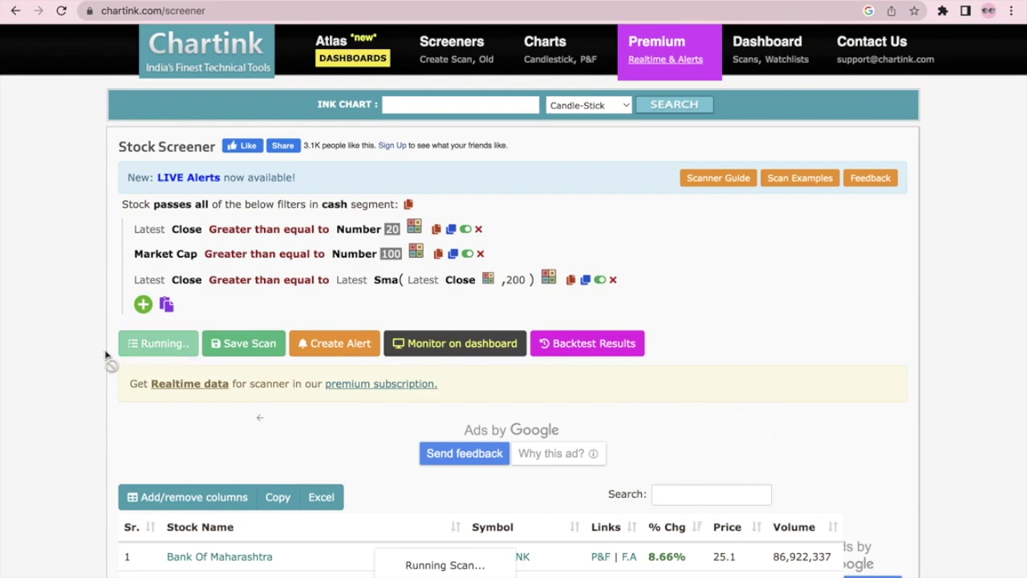
pyautogui.scroll(-10, 54, 365)
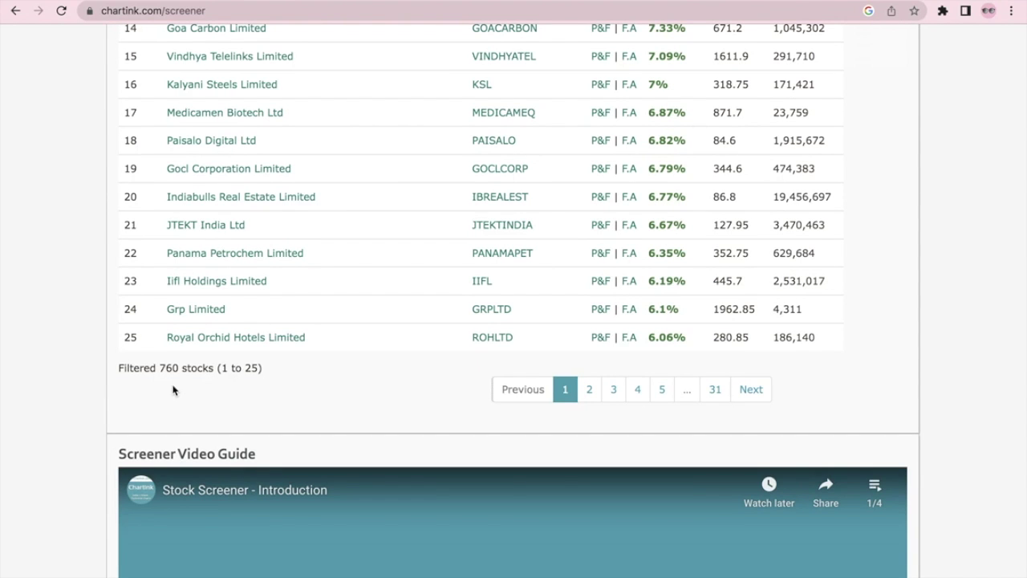
pyautogui.scroll(10, 173, 390)
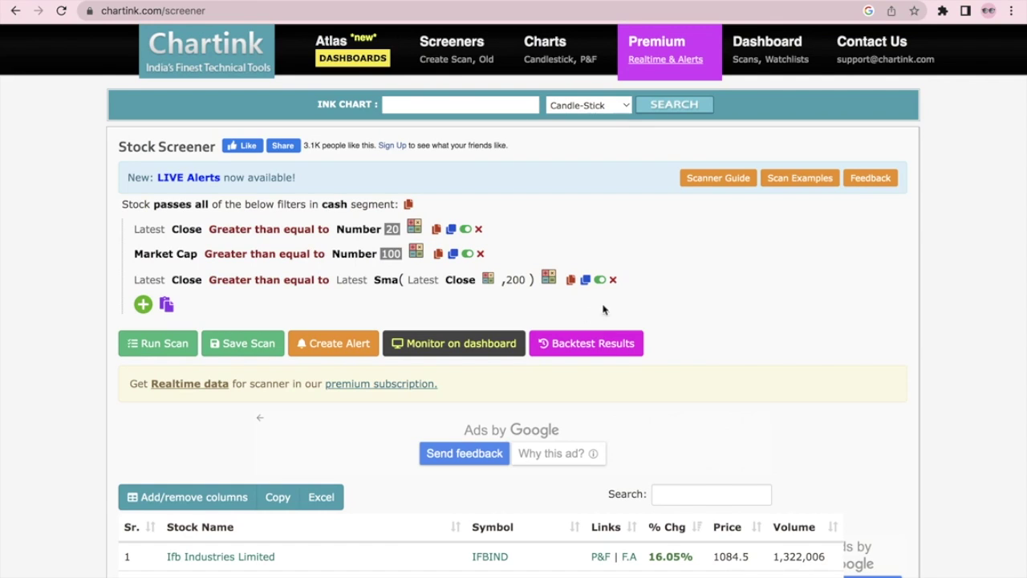
# Copy the 200-day SMA row, change its period to 150, and rerun the scan to 728 stocks
pyautogui.click(587, 280)
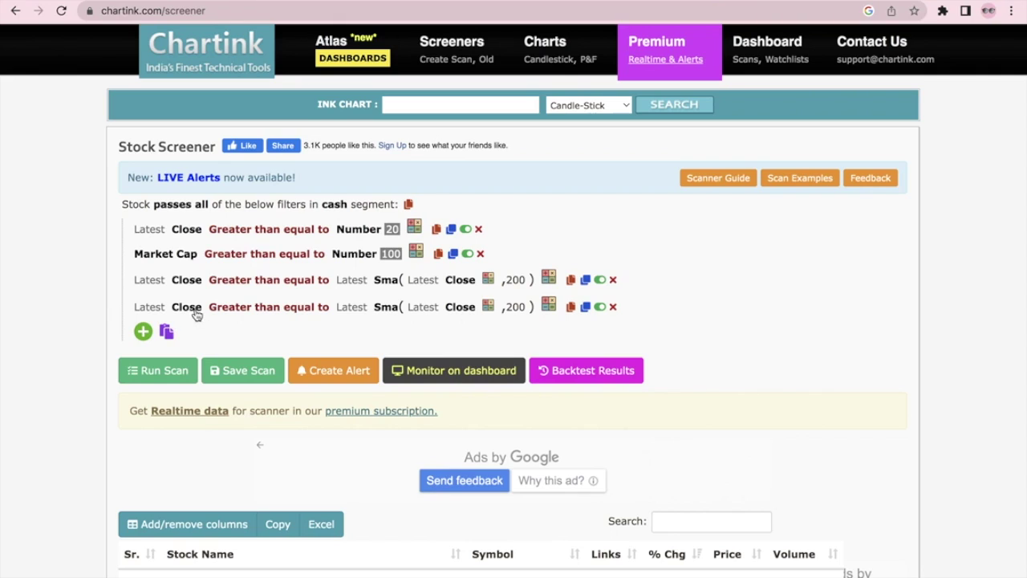
pyautogui.click(520, 317)
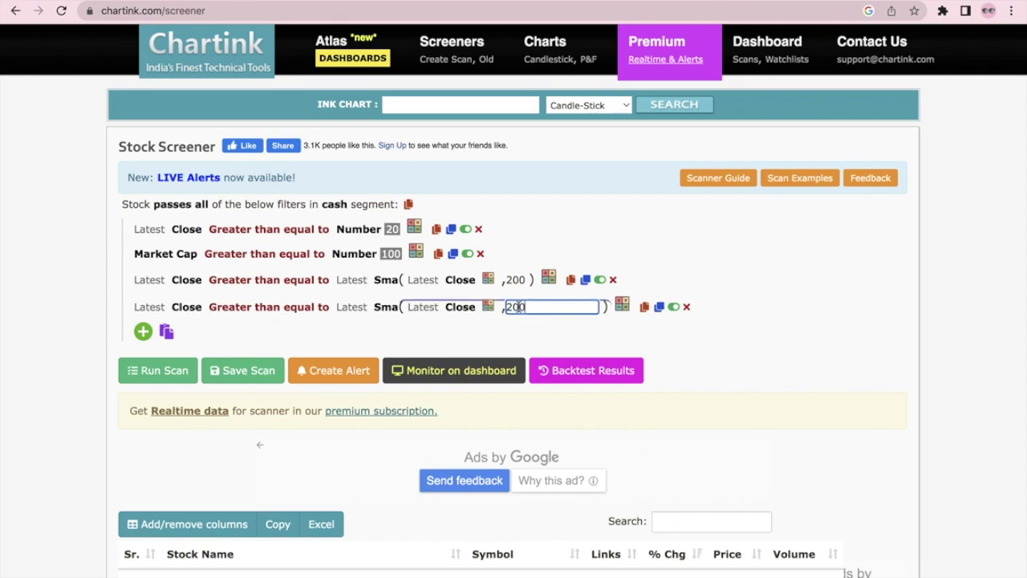
pyautogui.doubleClick(515, 308)
pyautogui.write('150')
pyautogui.click(839, 310)
pyautogui.click(170, 370)
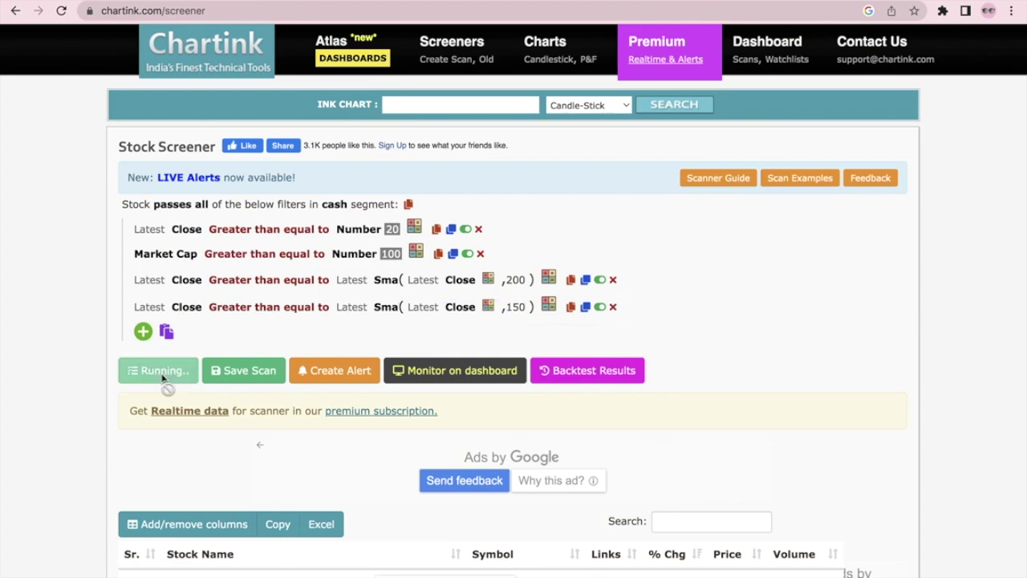
pyautogui.scroll(-10, 57, 390)
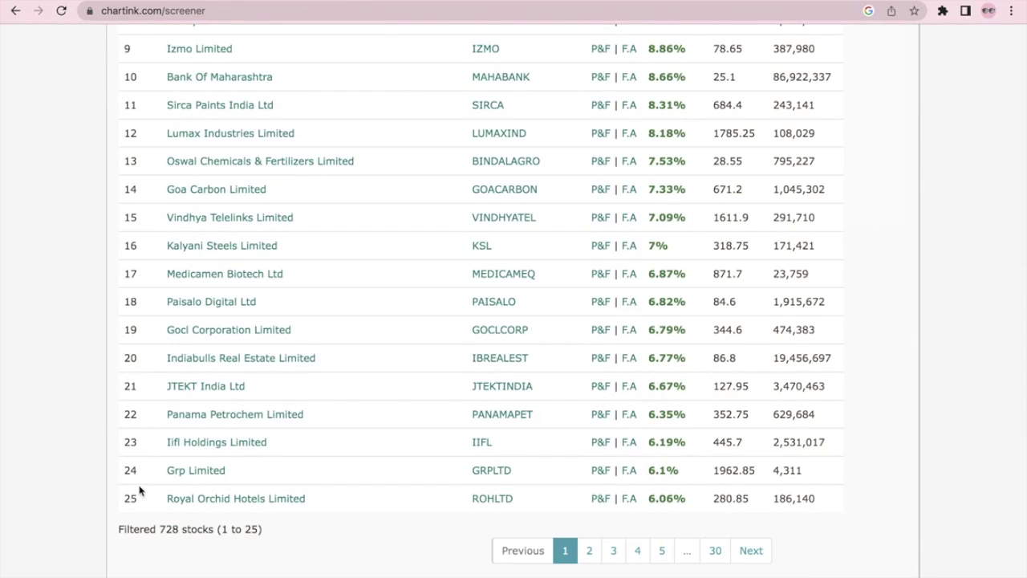
pyautogui.scroll(10, 176, 533)
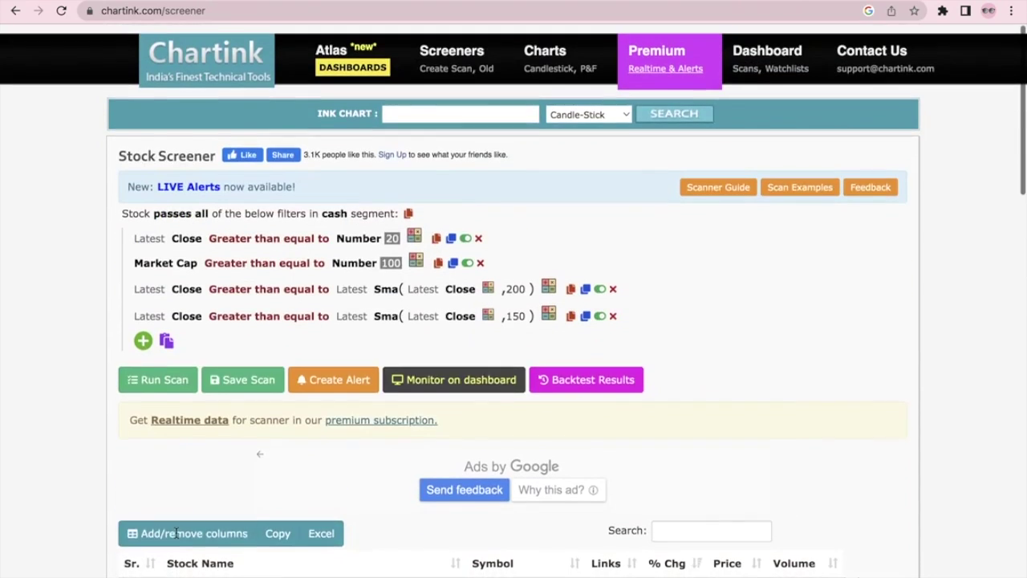
pyautogui.click(585, 309)
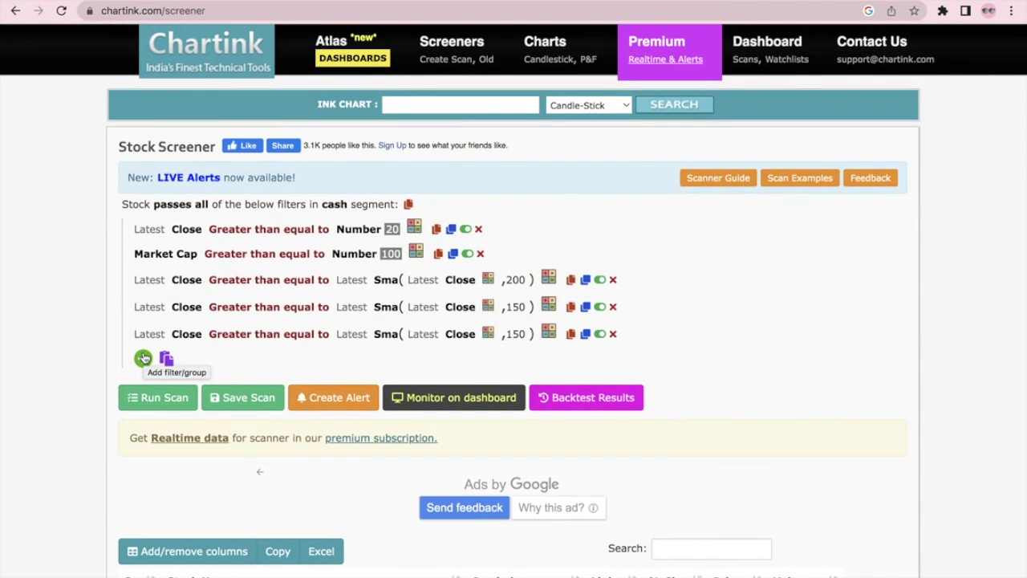
# Change the fifth row's SMA period to 50 and rerun the scan, filtering 481 stocks
pyautogui.click(518, 337)
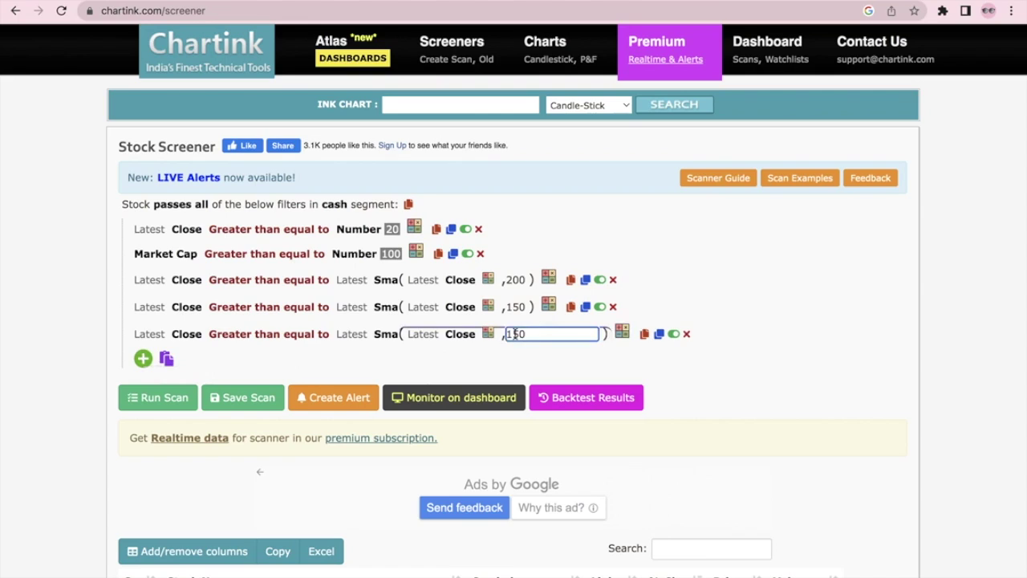
pyautogui.press('Delete')
pyautogui.click(742, 333)
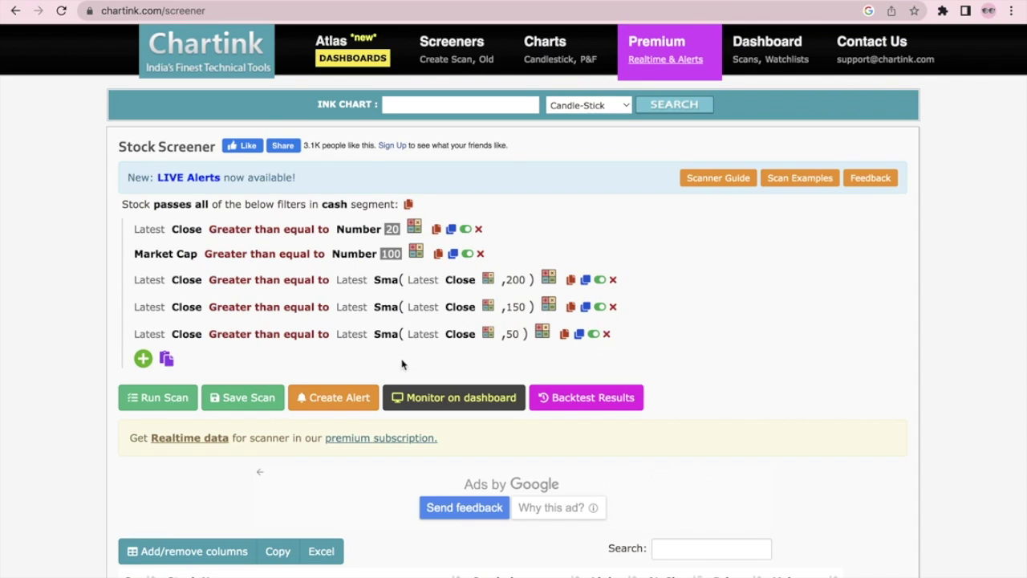
pyautogui.click(159, 394)
# Review the 481-stock results and duplicate the Close ≥ SMA(Close, 50) filter row
pyautogui.scroll(-10, 14, 402)
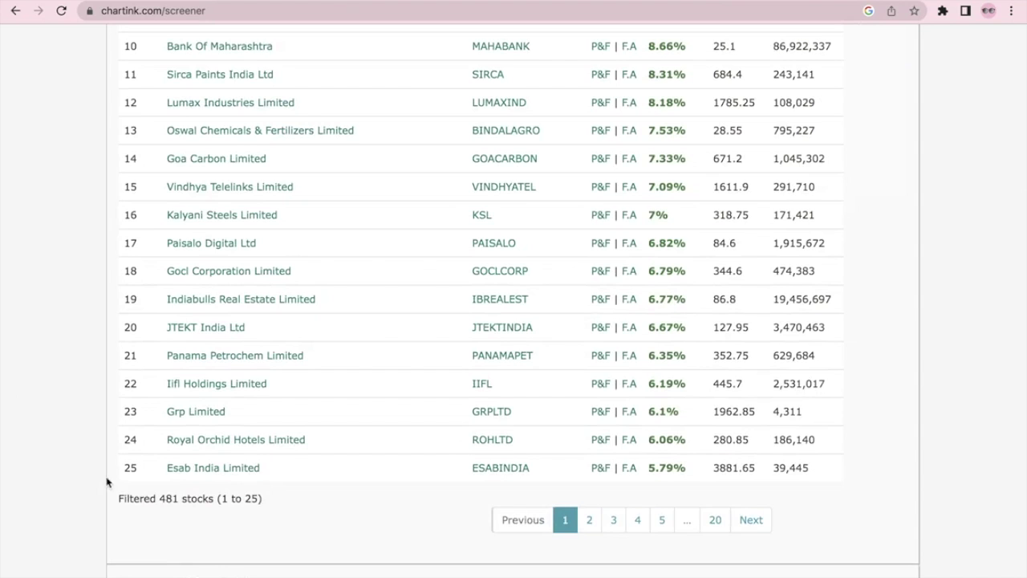
pyautogui.scroll(6, 23, 348)
pyautogui.scroll(4, 23, 348)
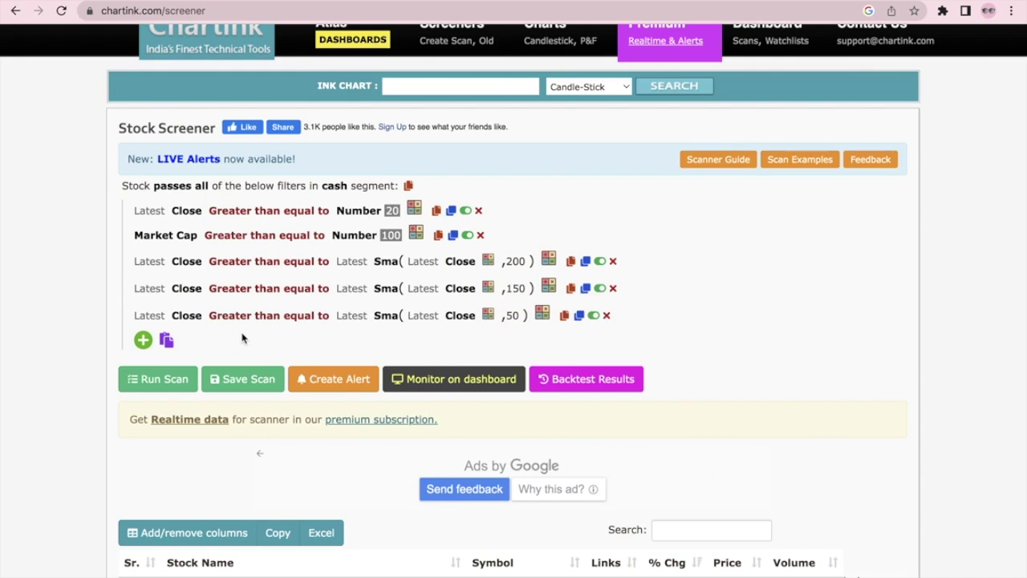
pyautogui.click(579, 316)
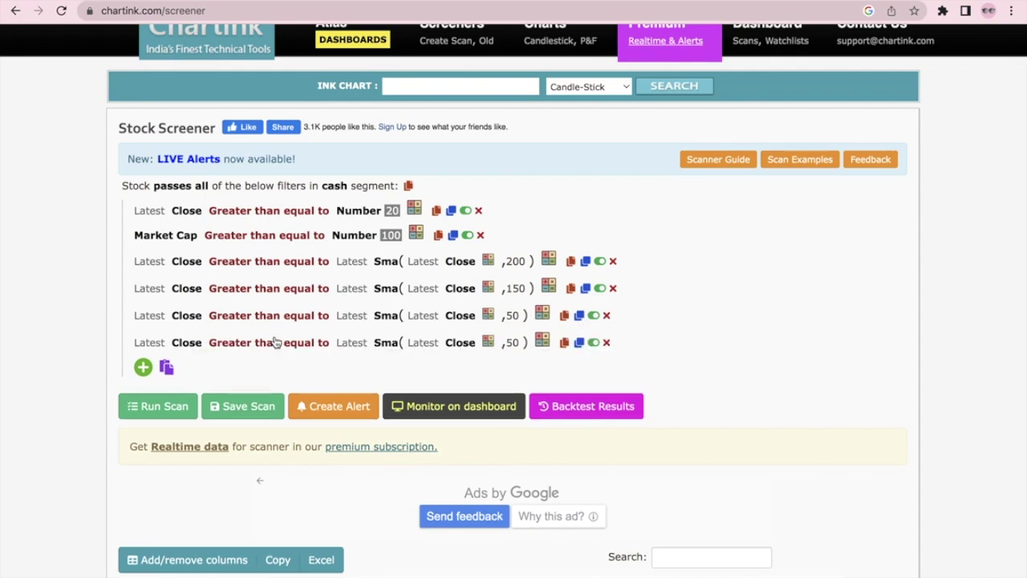
# Make the new row's left side a simple moving average with period 50
pyautogui.click(186, 343)
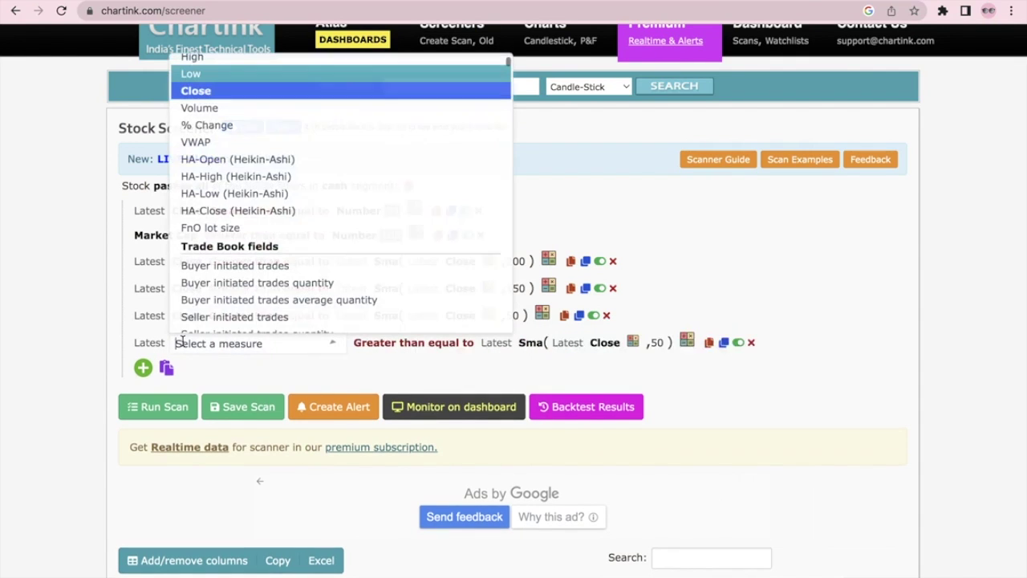
pyautogui.write('sma')
pyautogui.click(193, 326)
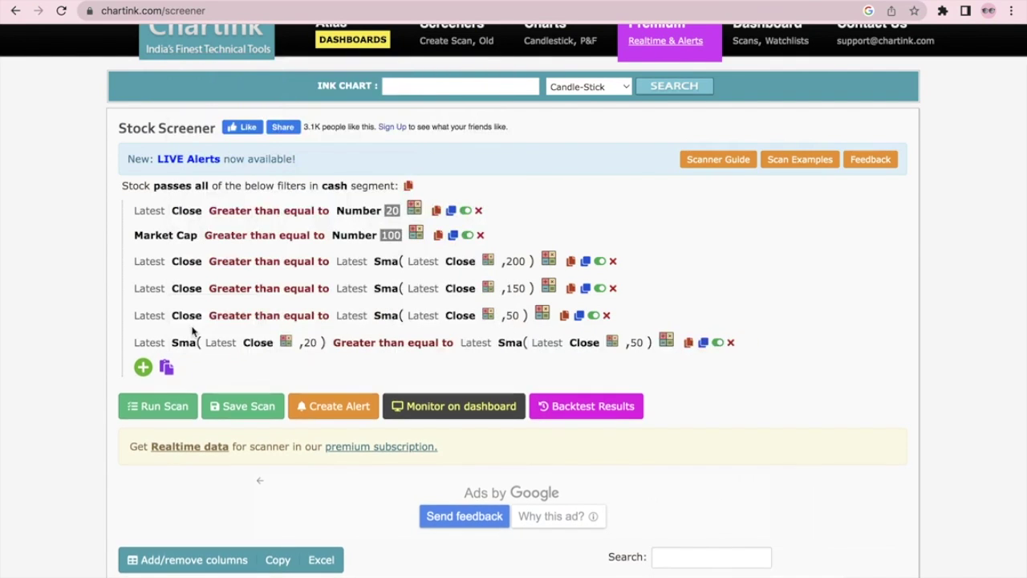
pyautogui.click(312, 345)
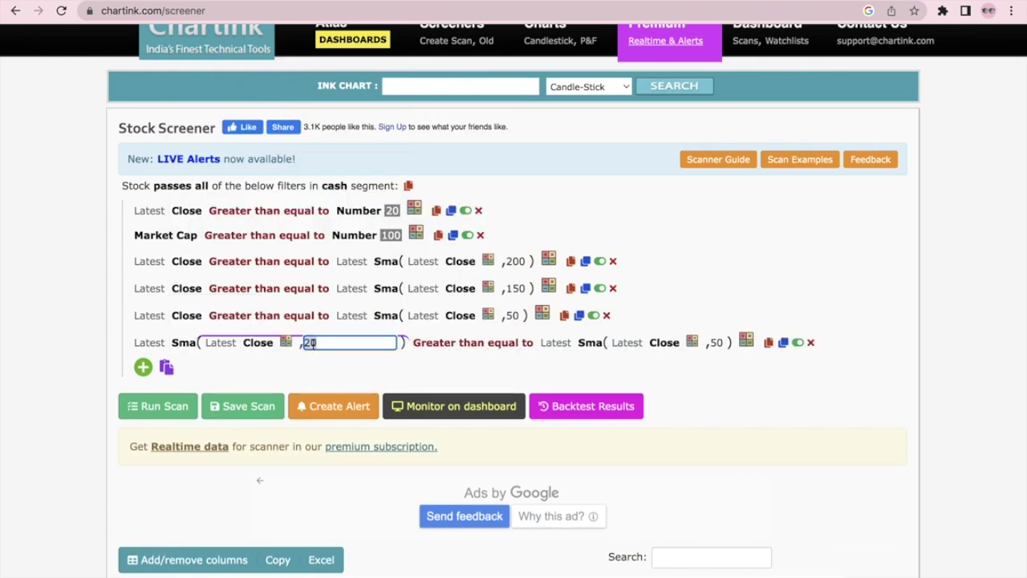
pyautogui.press('BackSpace')
pyautogui.press('BackSpace')
pyautogui.write('50')
pyautogui.click(57, 309)
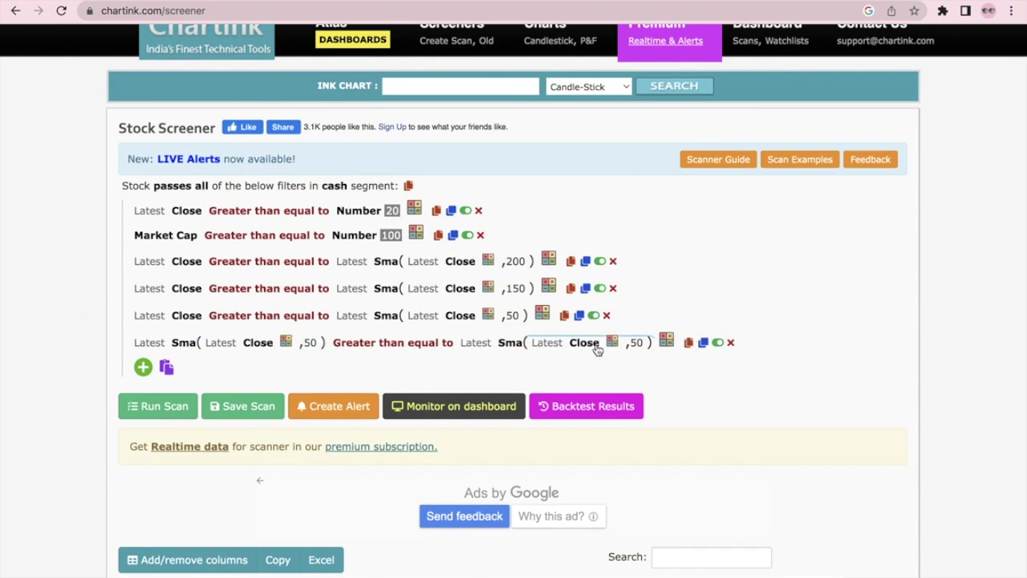
# Change the right SMA period to 150 and rerun the scan, leaving 446 stocks
pyautogui.click(635, 343)
pyautogui.write('1')
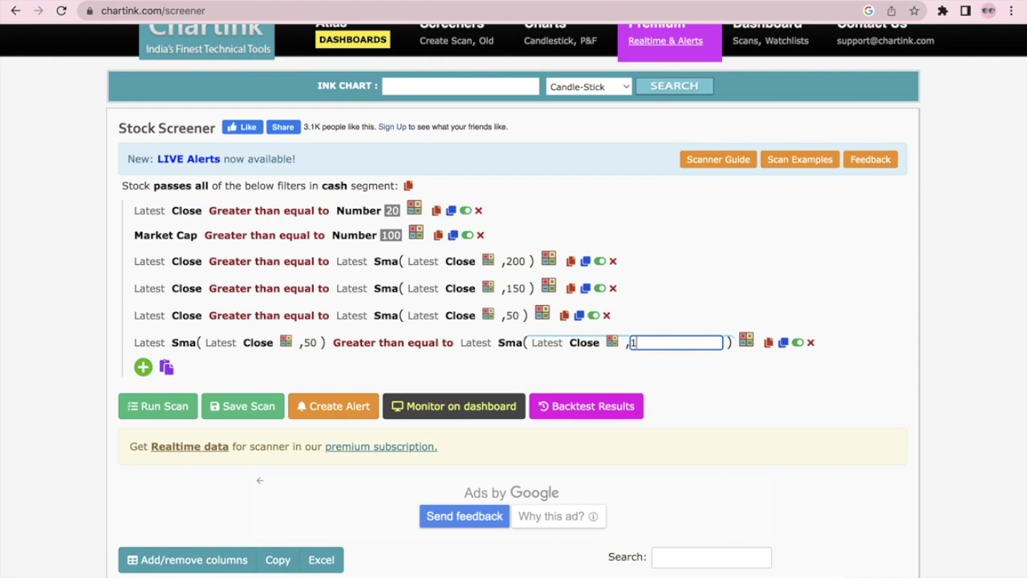
pyautogui.write('50')
pyautogui.click(967, 320)
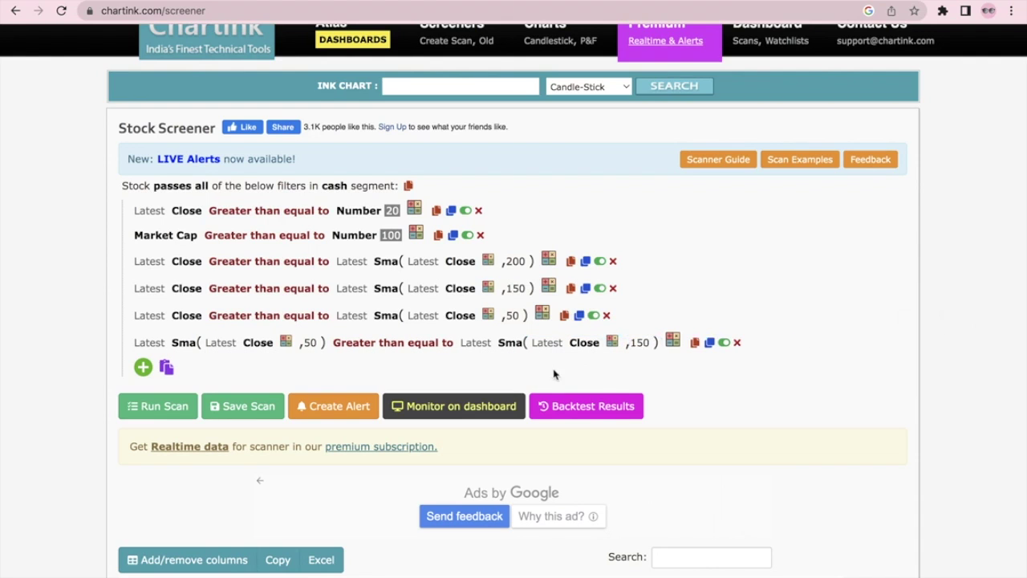
pyautogui.scroll(-3, 96, 392)
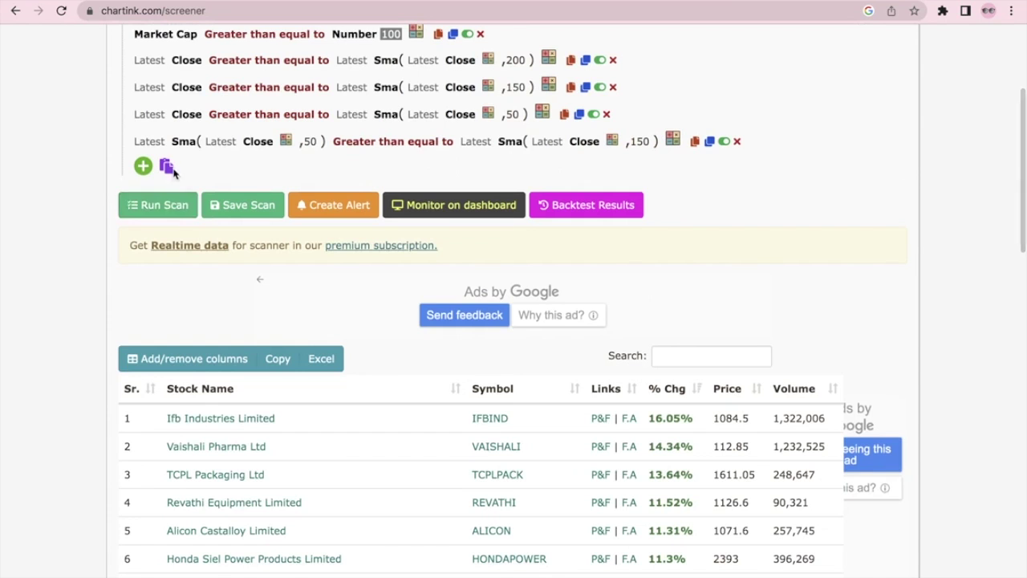
pyautogui.click(169, 211)
pyautogui.scroll(-7, 37, 287)
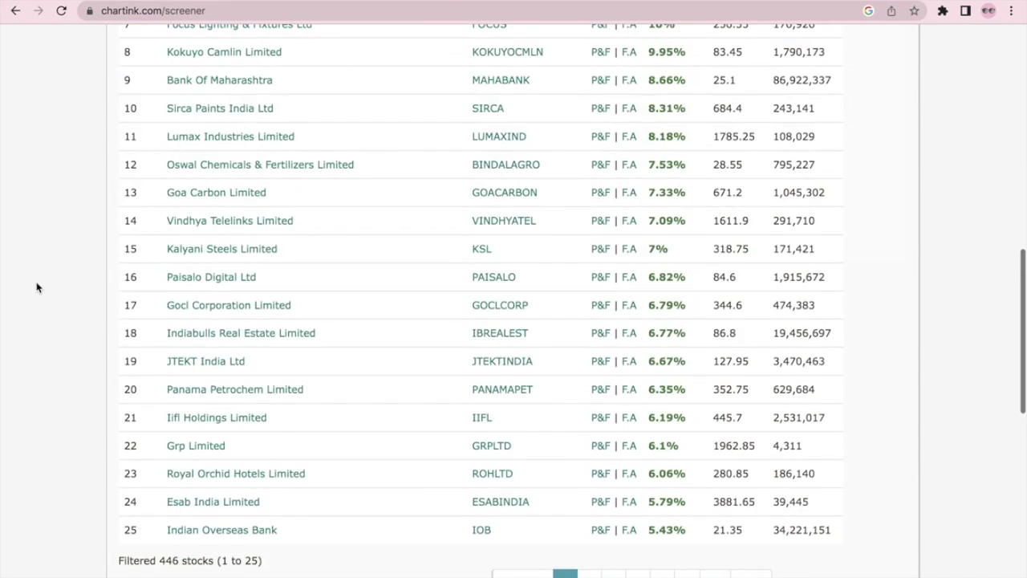
pyautogui.scroll(10, 36, 287)
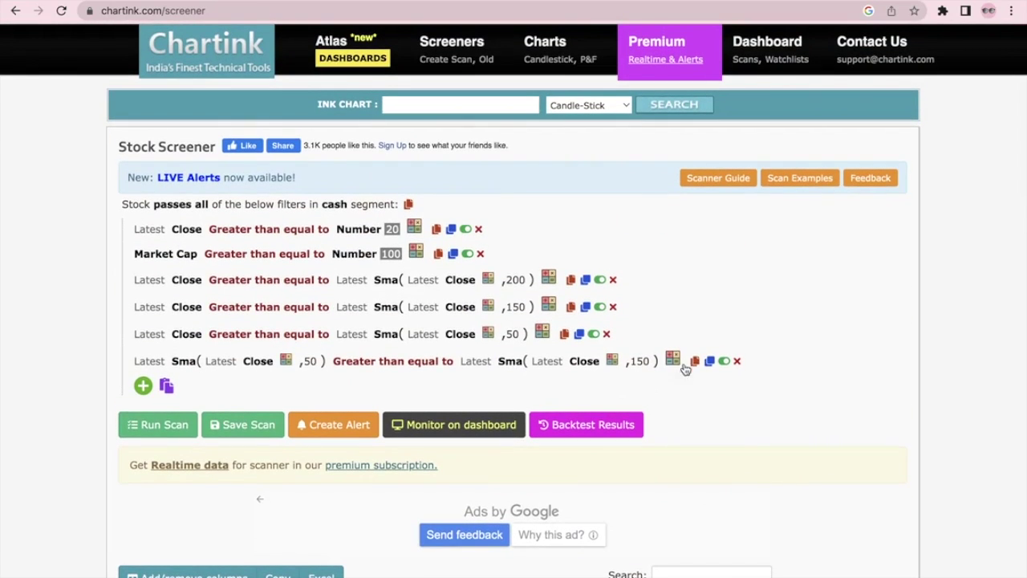
# Add a copied filter reading SMA(Close, 150) ≥ SMA(Close, 200) and rerun the scan
pyautogui.click(709, 366)
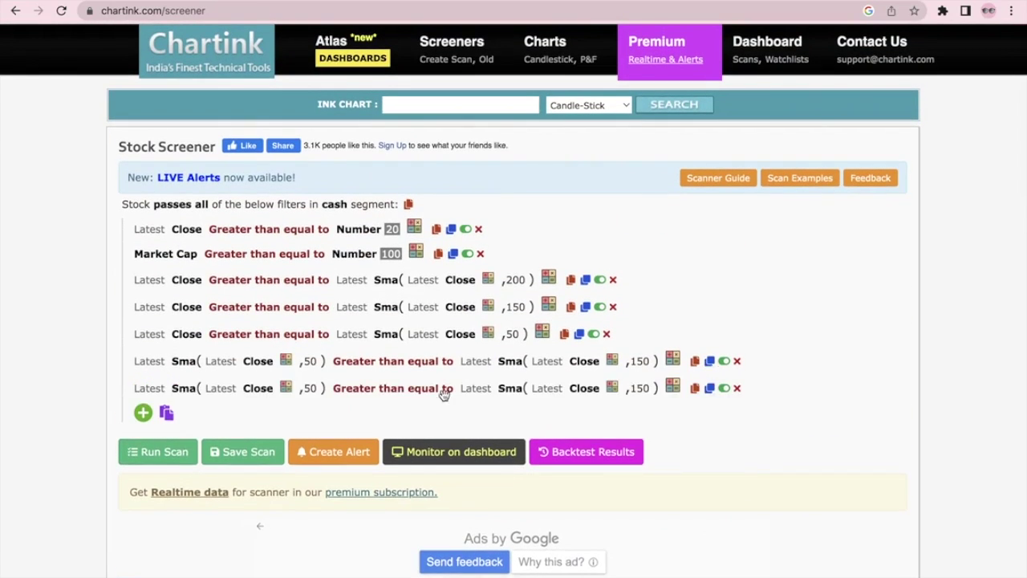
pyautogui.click(309, 390)
pyautogui.write('150')
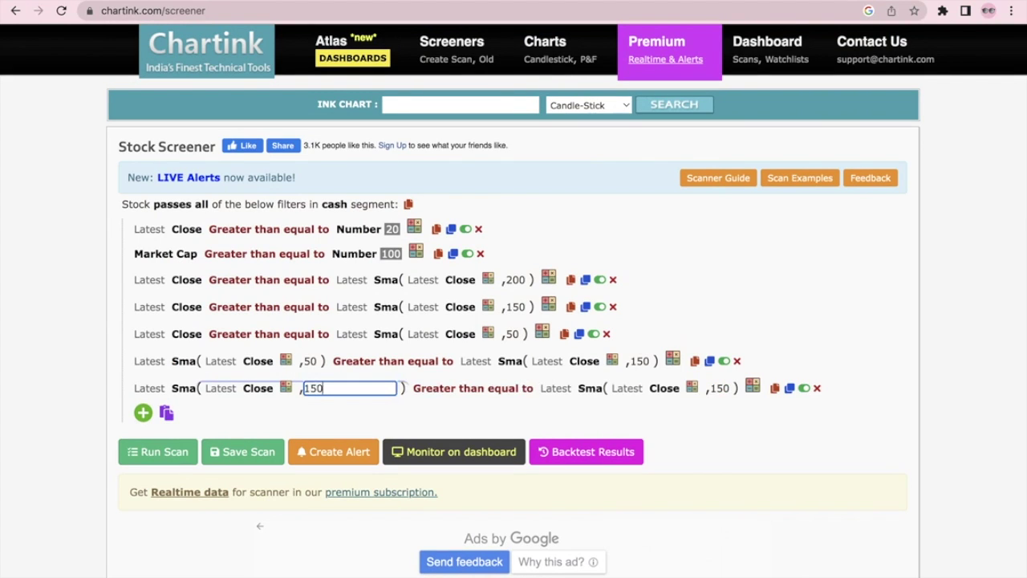
pyautogui.click(726, 390)
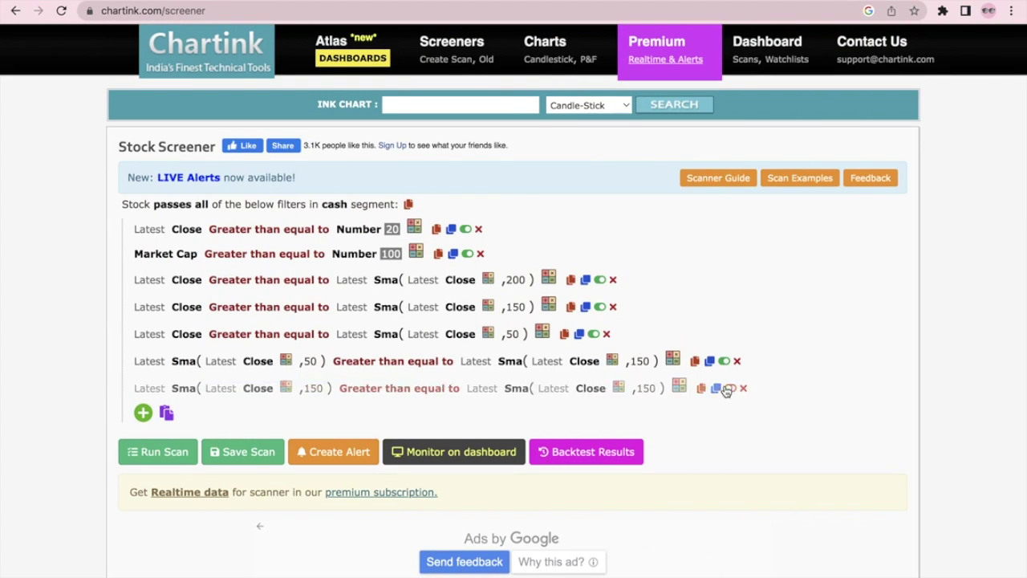
pyautogui.click(645, 390)
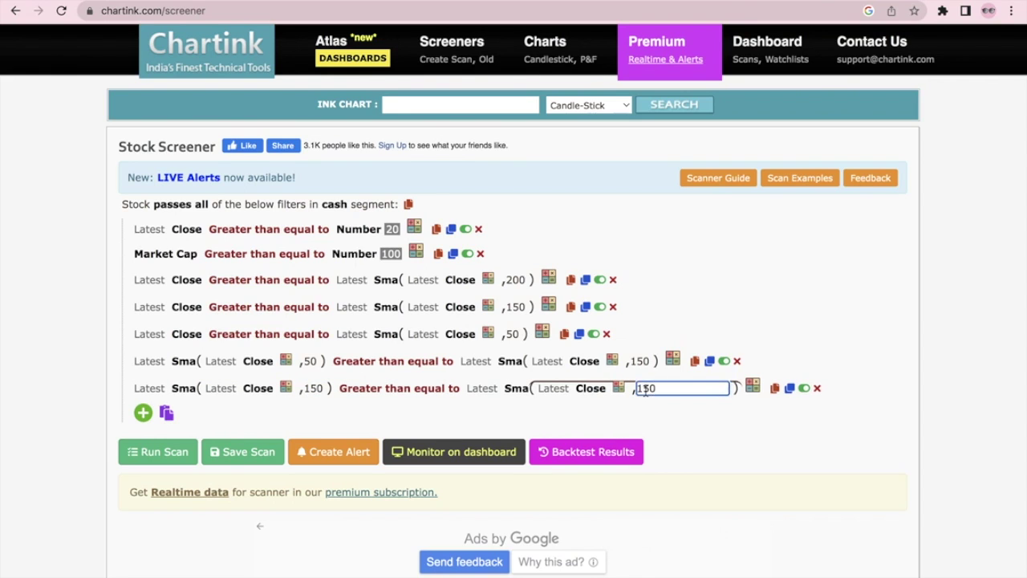
pyautogui.press('BackSpace')
pyautogui.press('BackSpace')
pyautogui.press('BackSpace')
pyautogui.write('200')
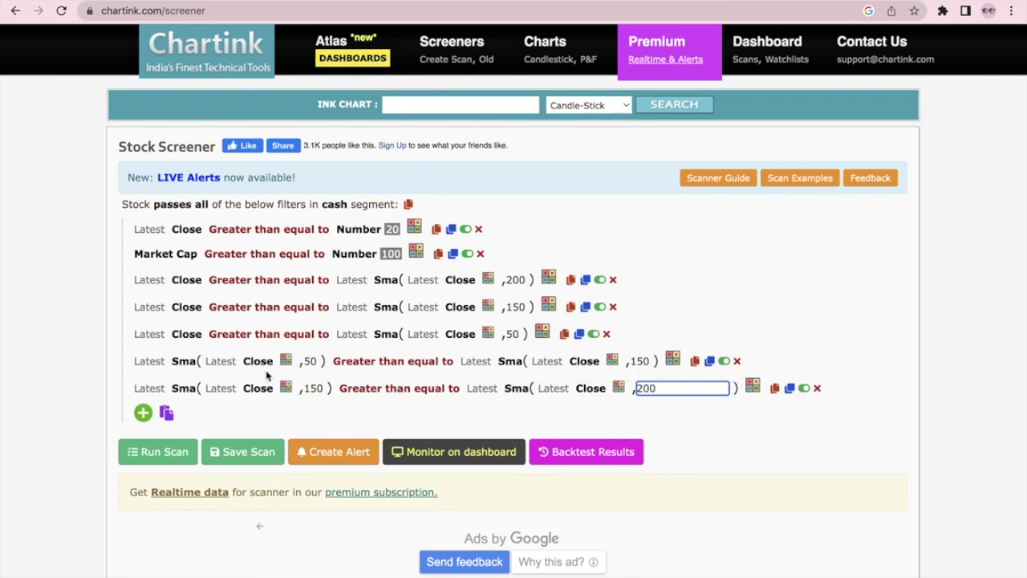
pyautogui.click(46, 372)
pyautogui.scroll(-1, 39, 368)
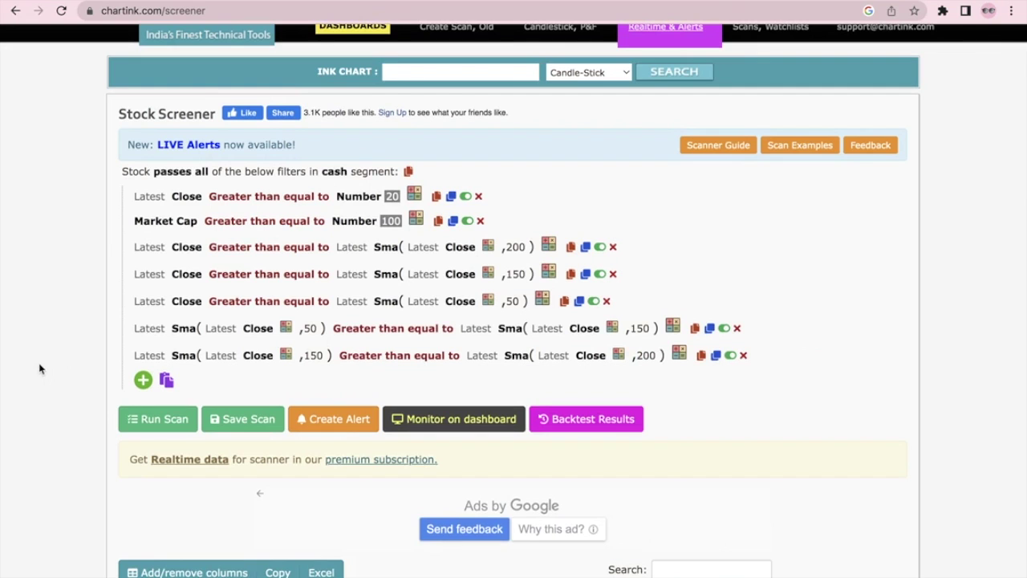
pyautogui.click(165, 429)
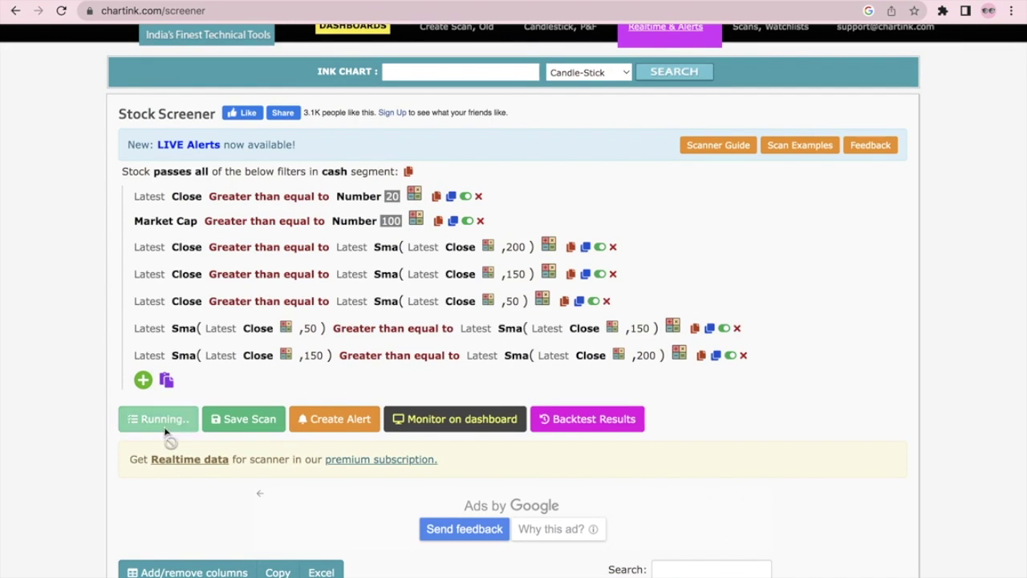
# Scroll the results table to confirm 280 stocks pass all seven filters
pyautogui.scroll(-10, 86, 408)
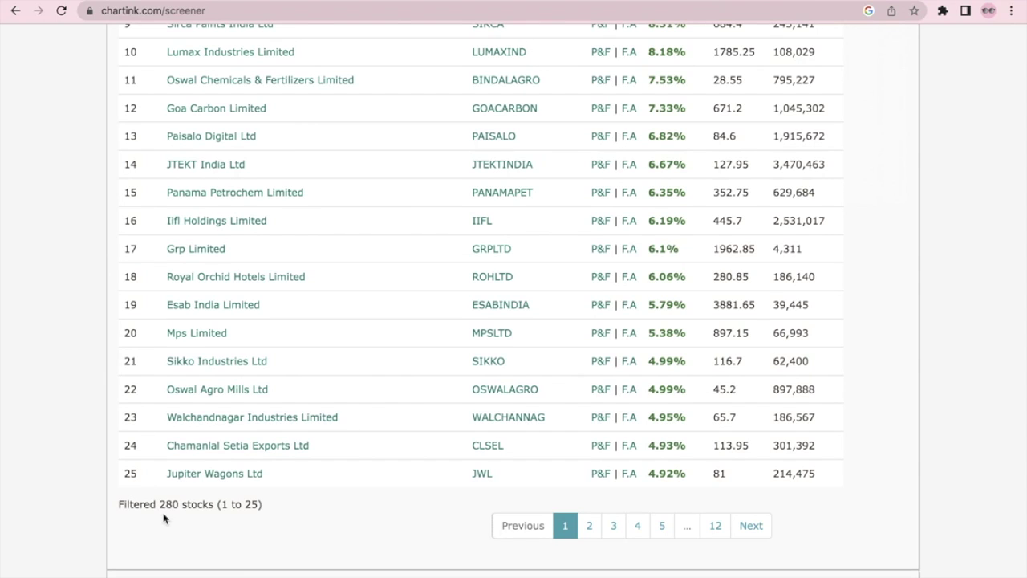
pyautogui.scroll(10, 46, 366)
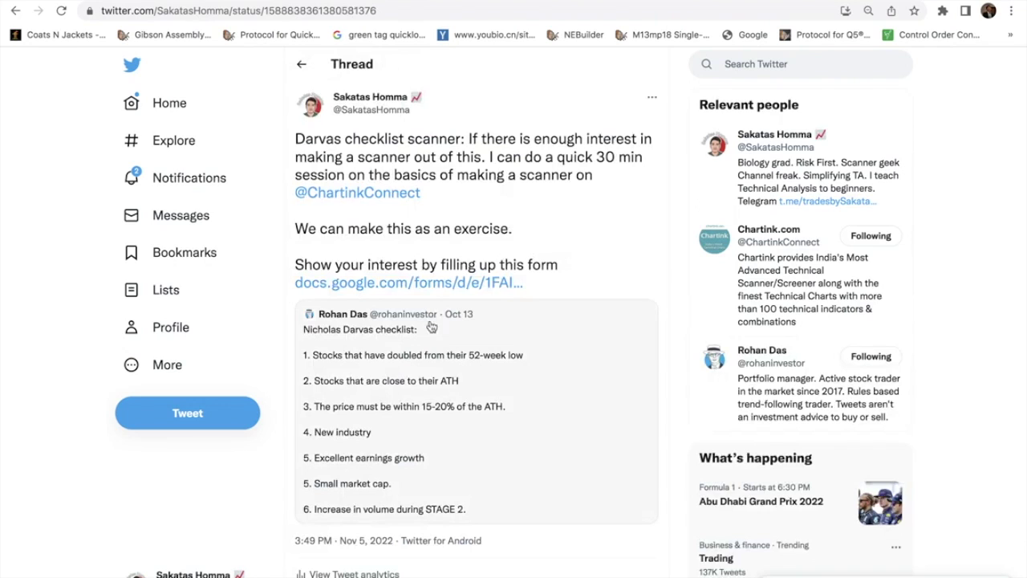
# Open the quoted Darvas checklist tweet and read through its points
pyautogui.click(553, 399)
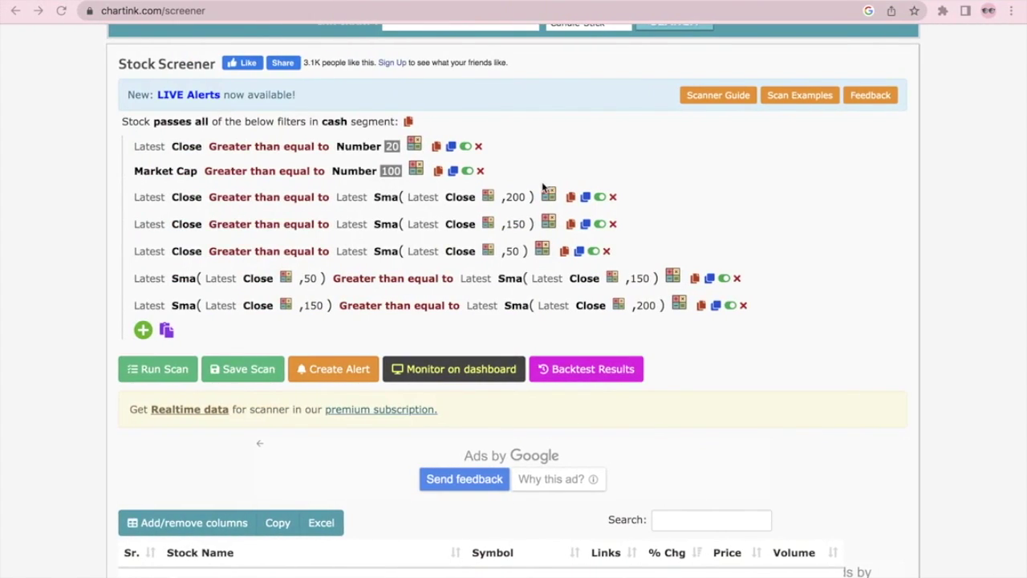
pyautogui.scroll(-2, 545, 186)
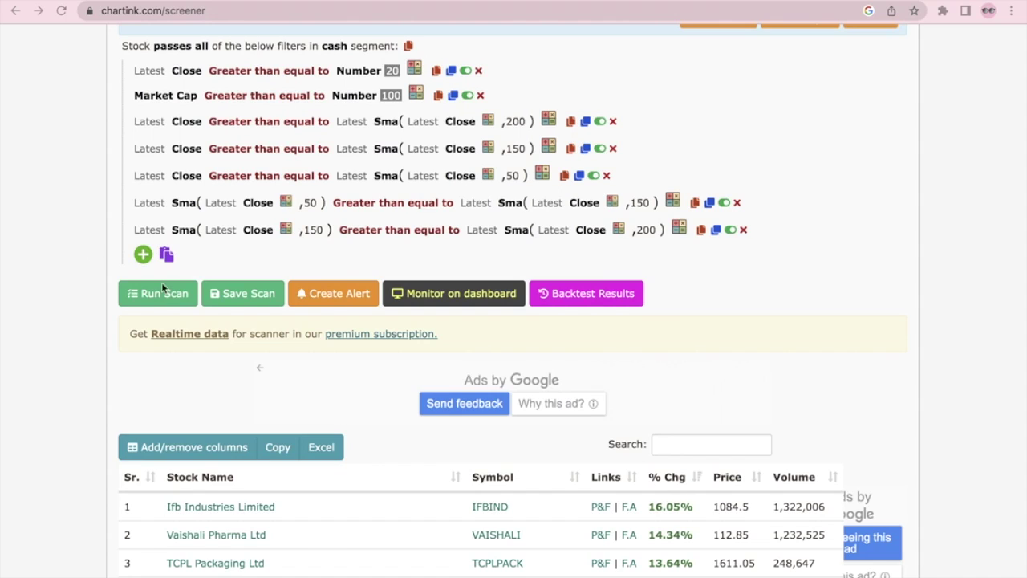
# Start a new filter using Close with the greater-than-or-equal comparison
pyautogui.click(144, 255)
pyautogui.click(144, 255)
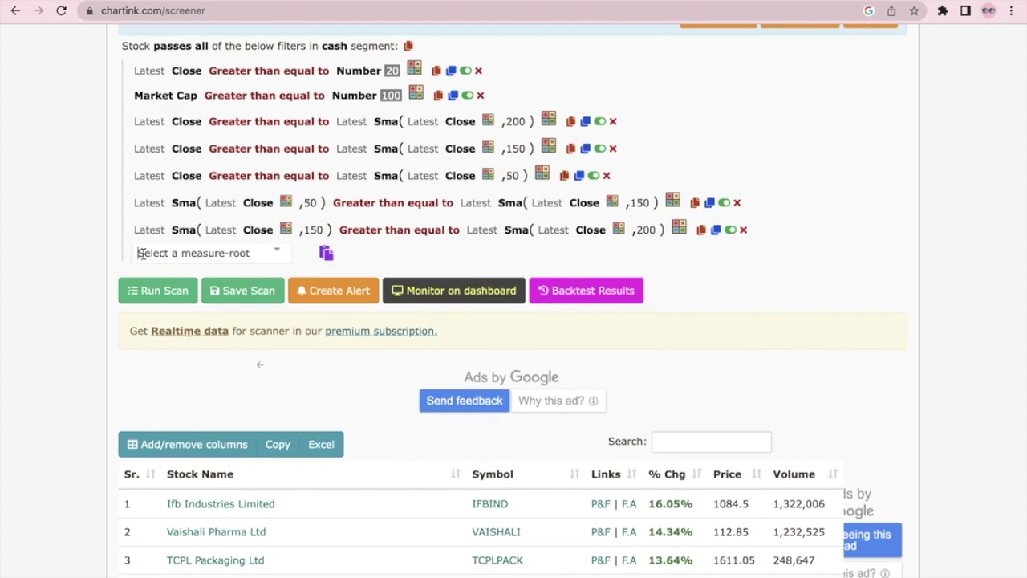
pyautogui.write('close')
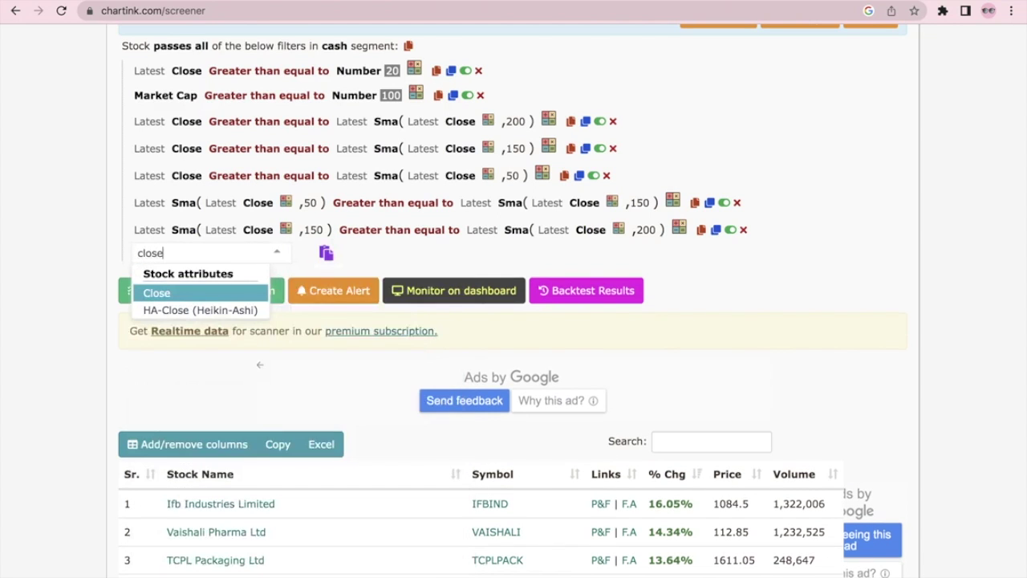
pyautogui.click(149, 293)
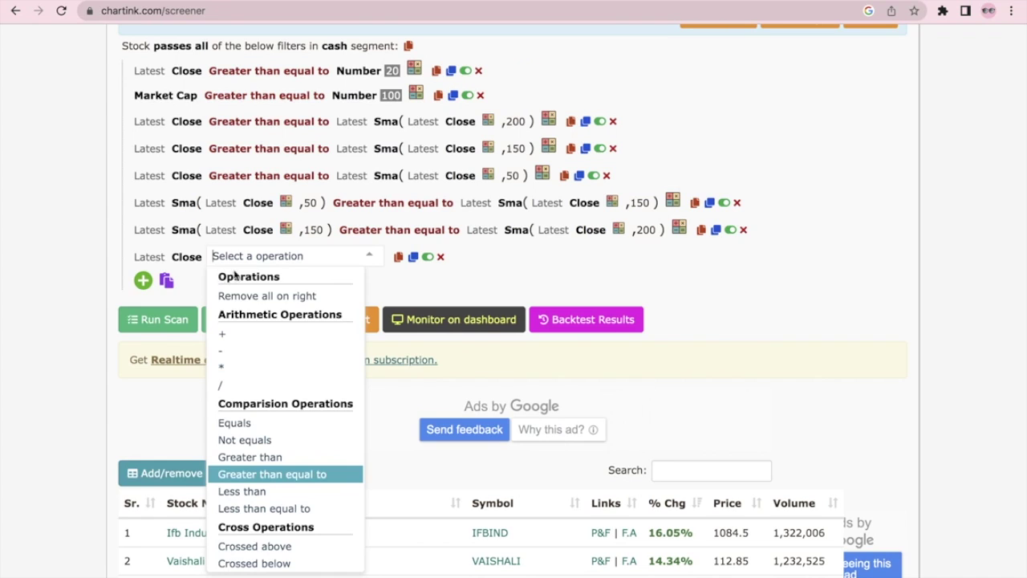
pyautogui.click(305, 474)
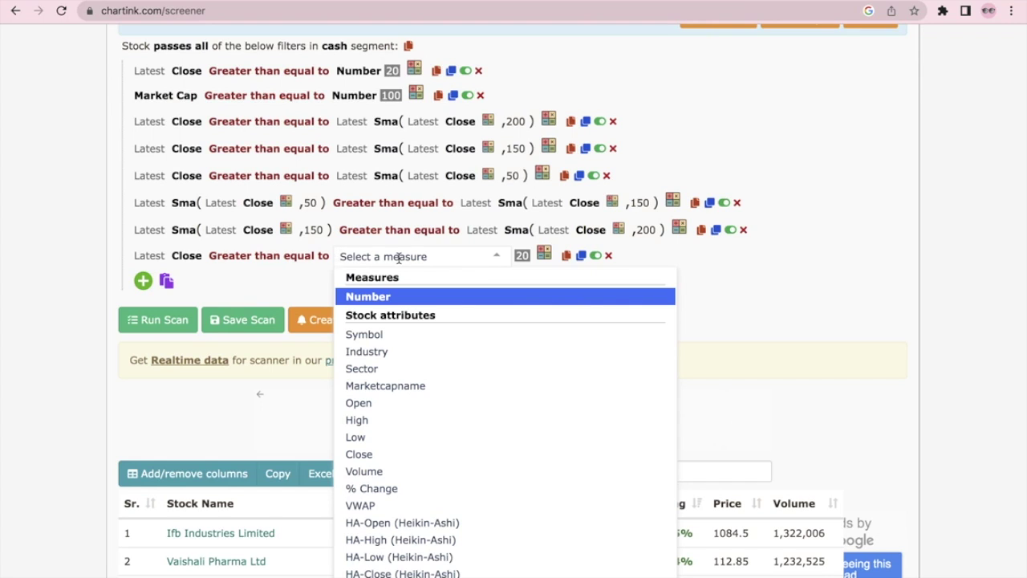
# Set the filter's right side to Min(20, Number 20) in place of Low
pyautogui.write('lo')
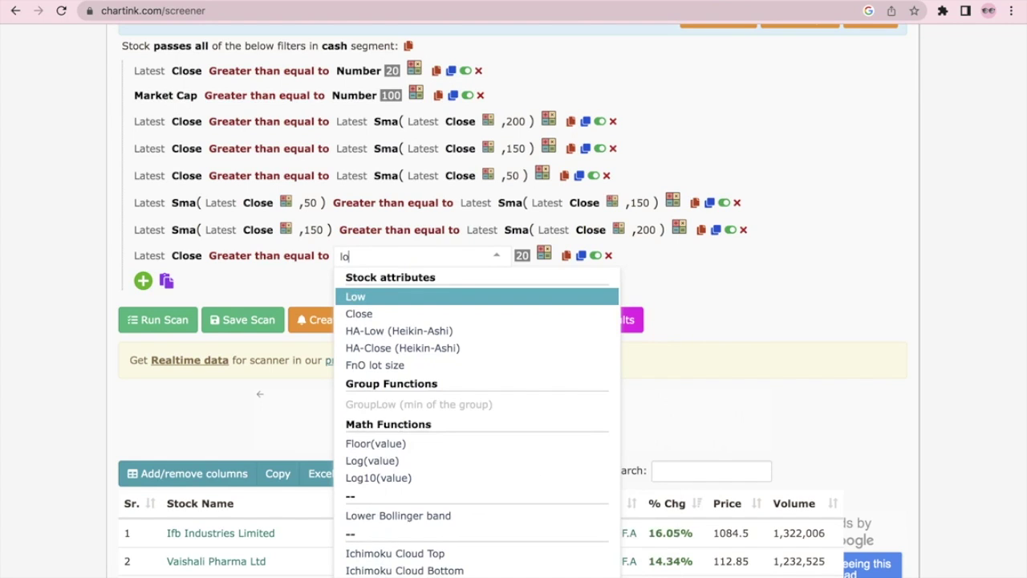
pyautogui.write('w')
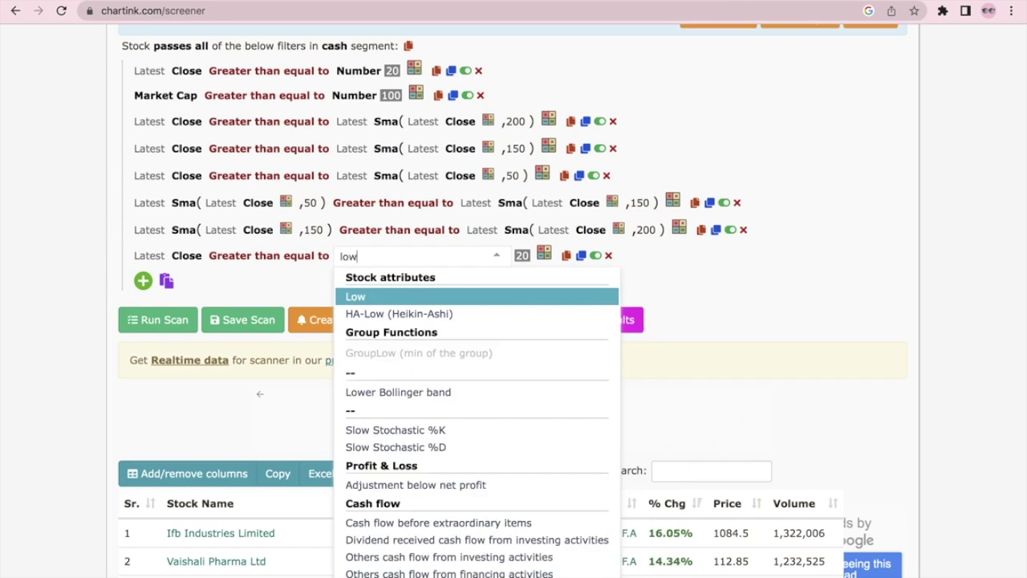
pyautogui.click(361, 299)
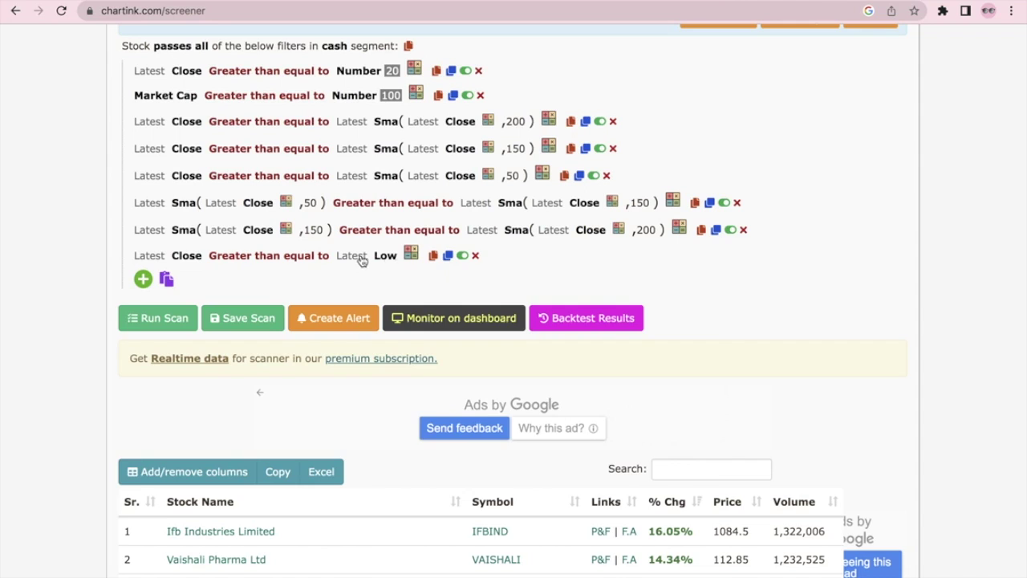
pyautogui.click(388, 257)
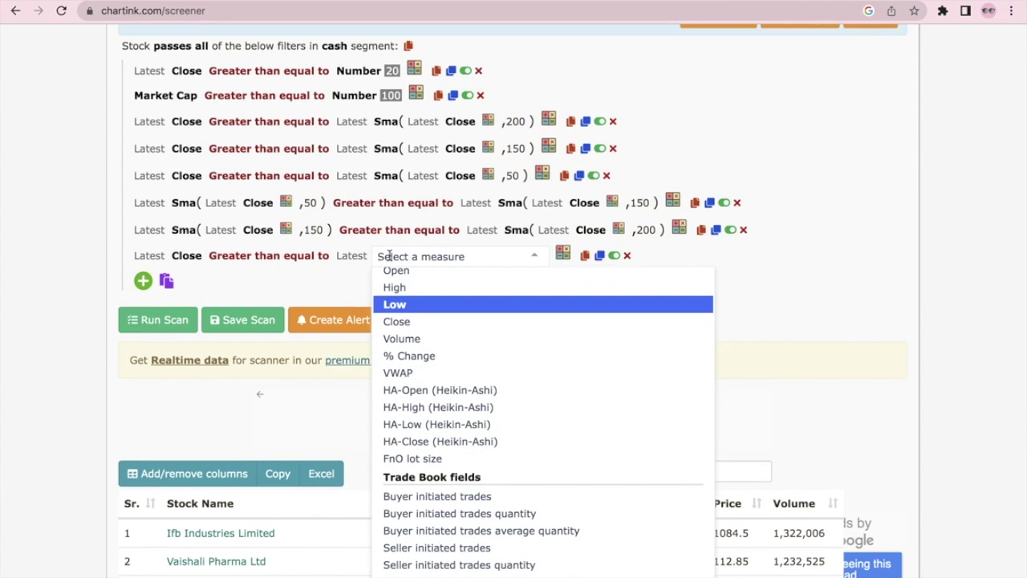
pyautogui.write('m')
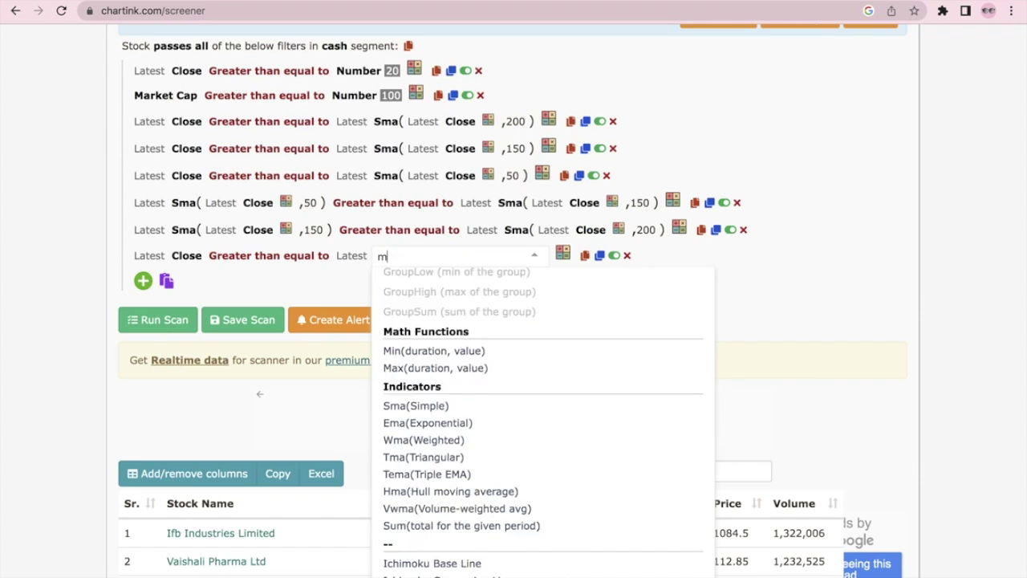
pyautogui.write('in')
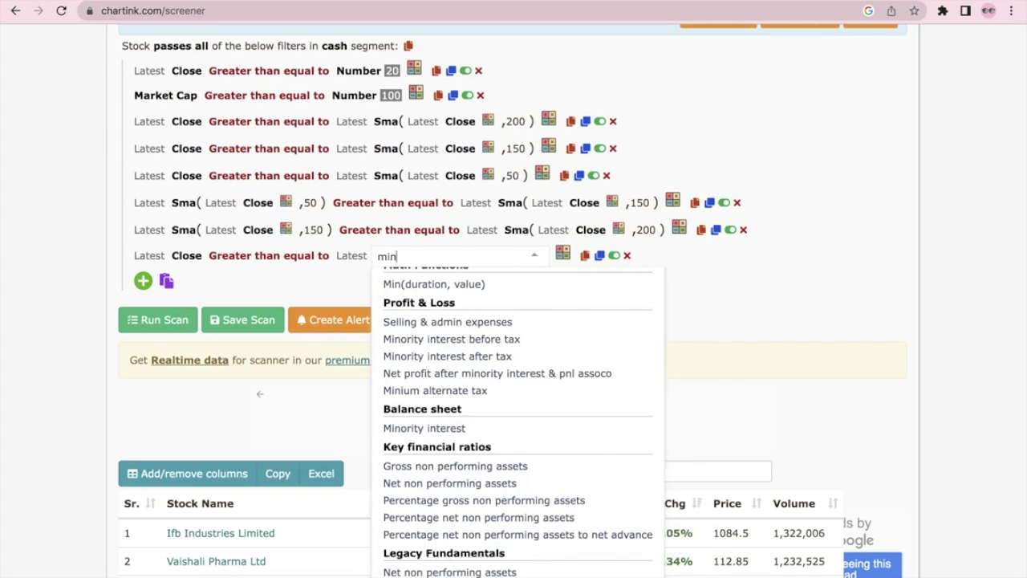
pyautogui.click(394, 287)
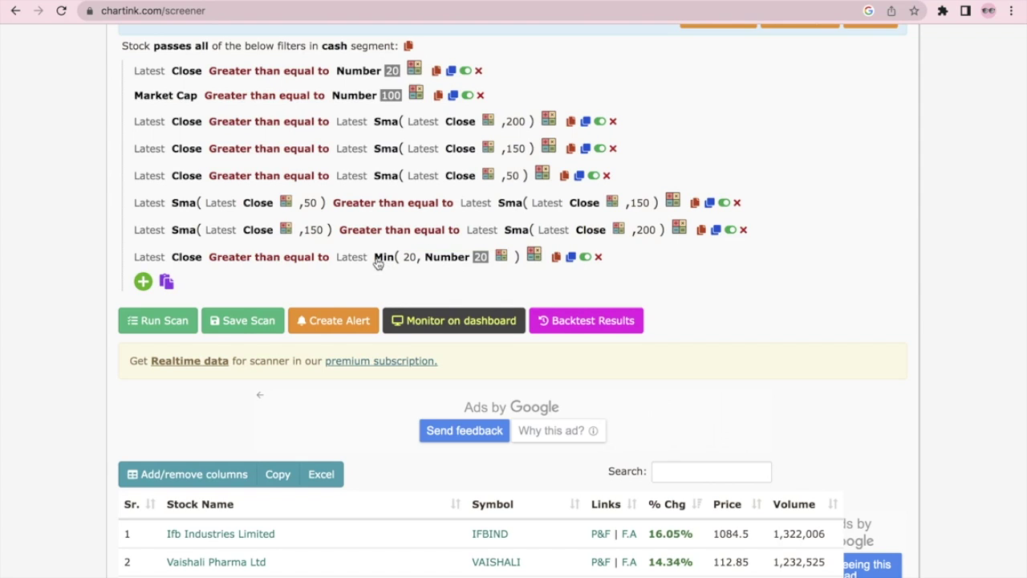
pyautogui.click(353, 257)
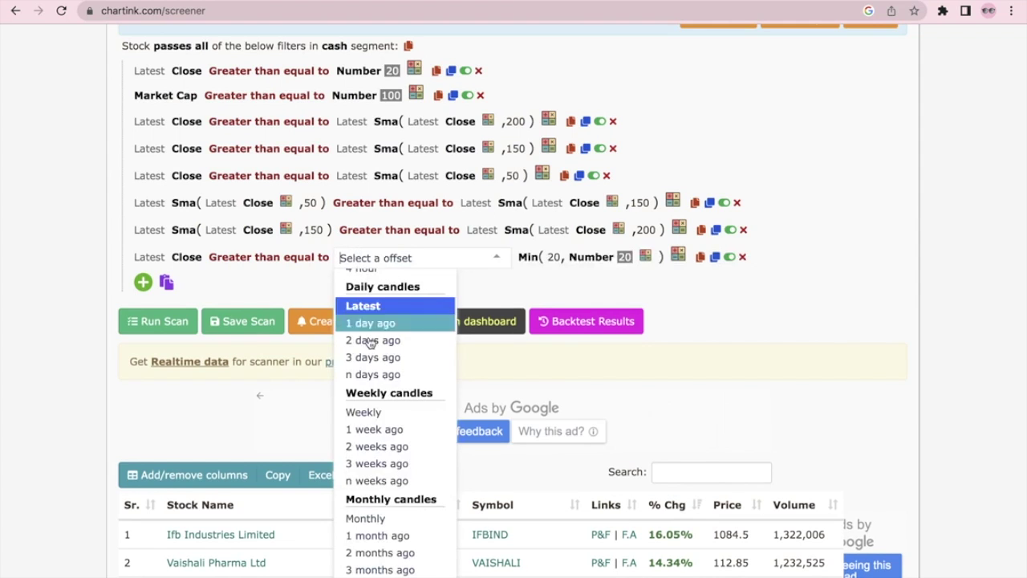
# Set the Min term to weekly candles, period 52, using Weekly Low as its value
pyautogui.click(374, 411)
pyautogui.click(415, 257)
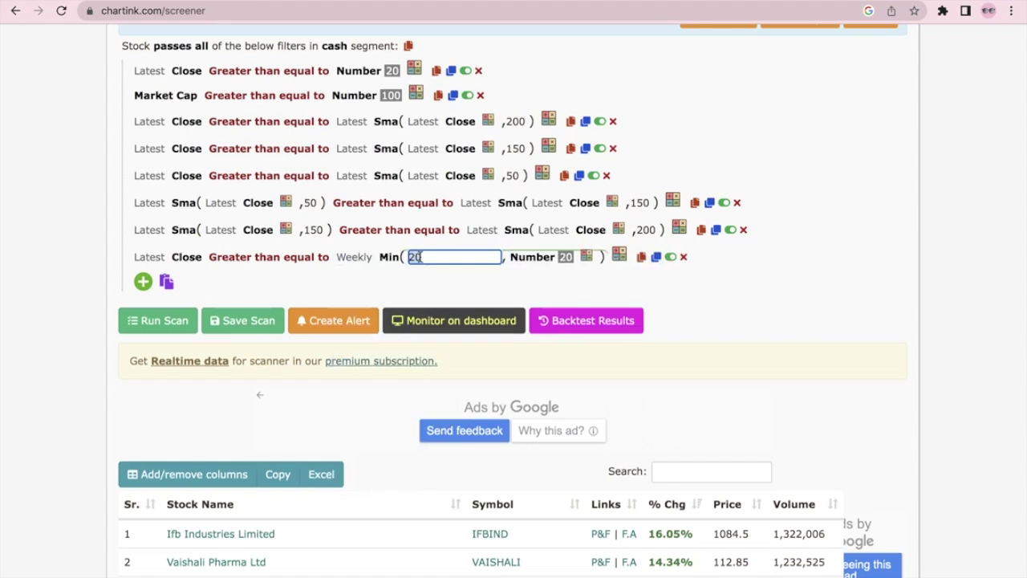
pyautogui.write('52')
pyautogui.click(768, 302)
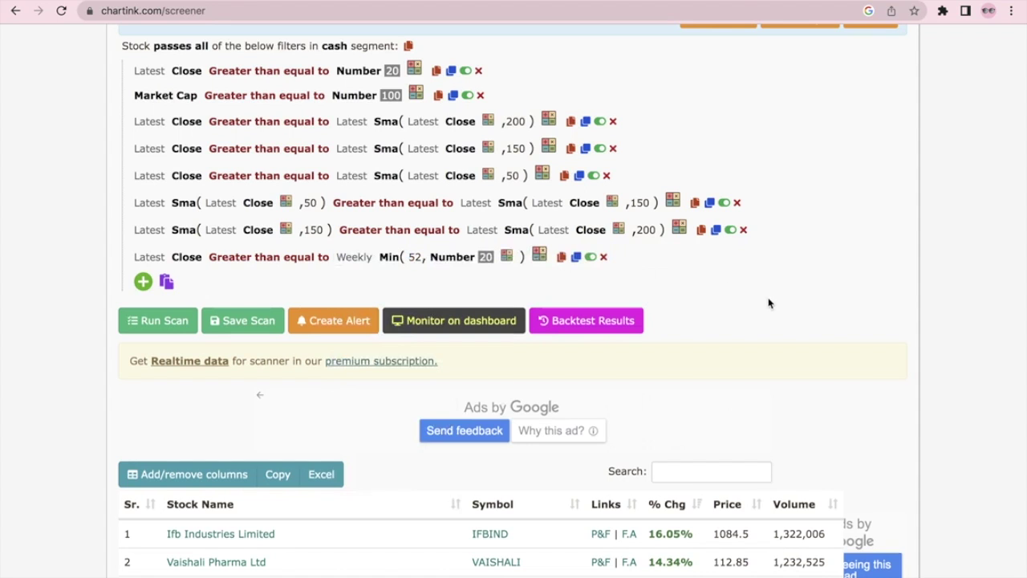
pyautogui.click(456, 257)
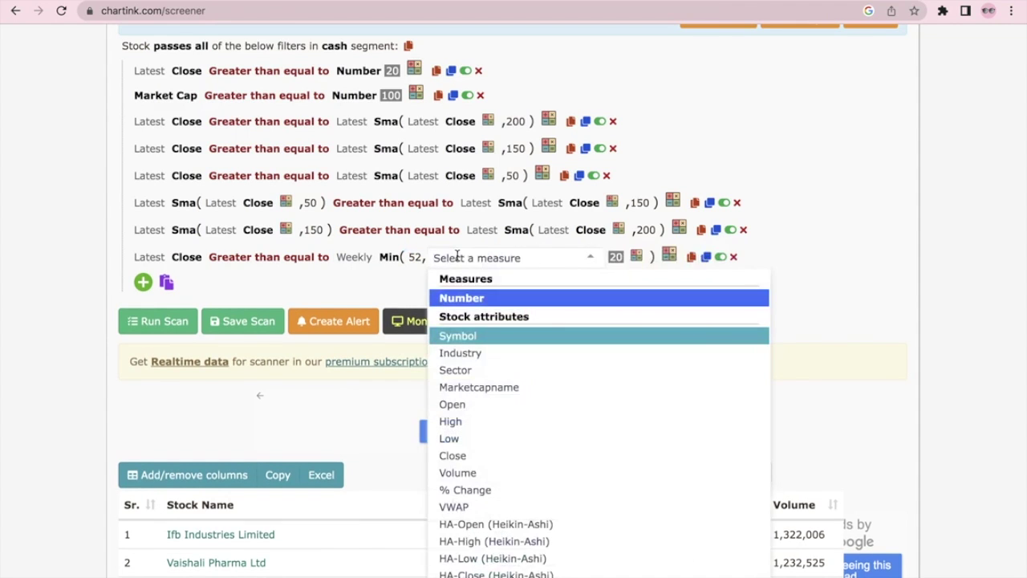
pyautogui.write('low')
pyautogui.click(459, 297)
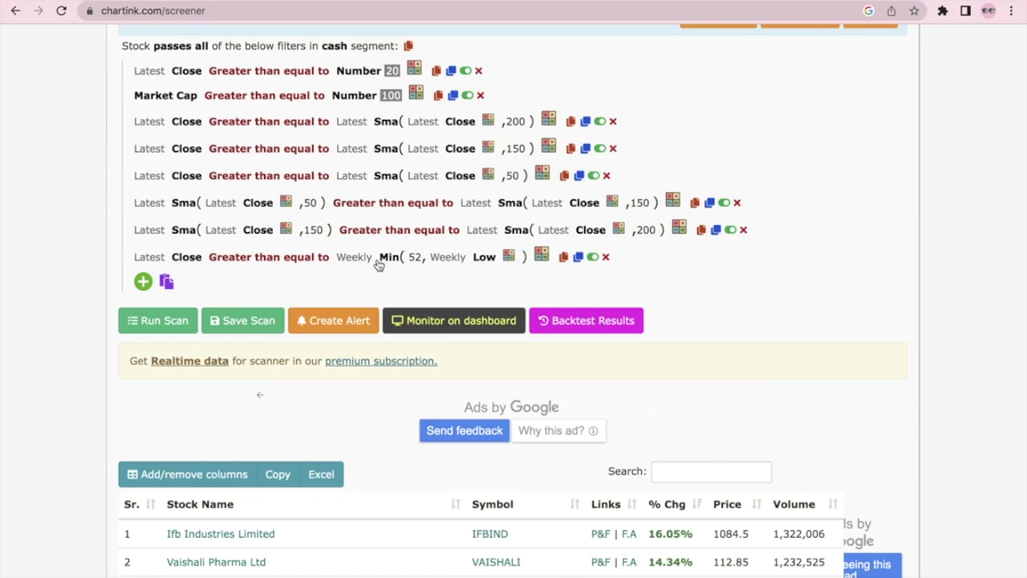
pyautogui.click(537, 253)
# Multiply the 52-week weekly low term by the number 1.5
pyautogui.click(557, 367)
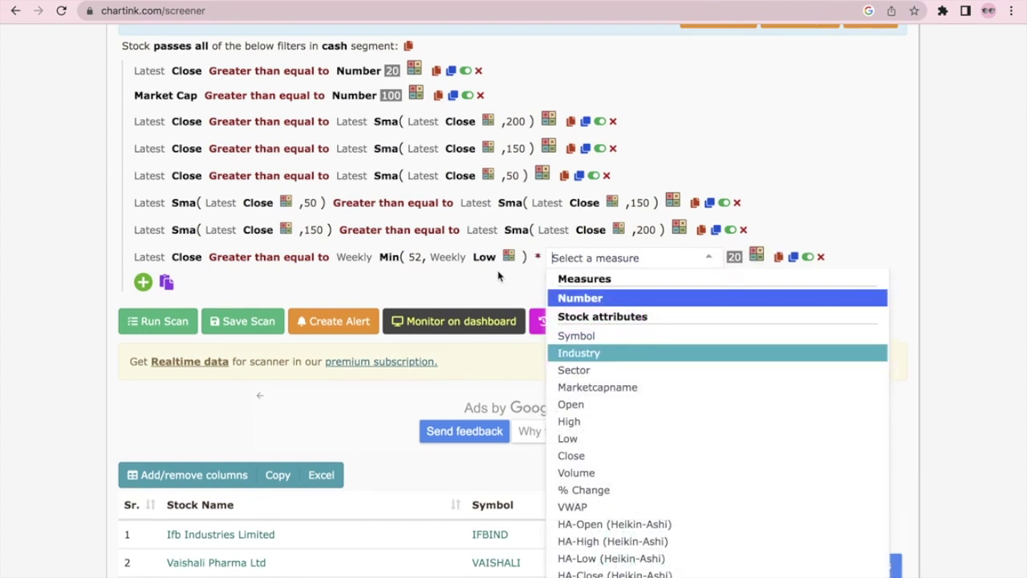
pyautogui.write('1')
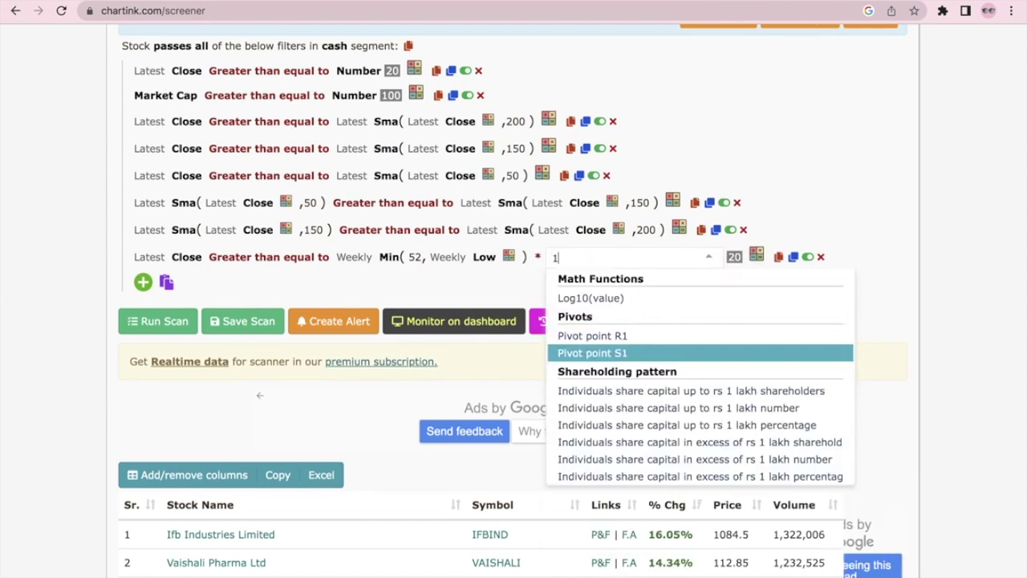
pyautogui.write('.5')
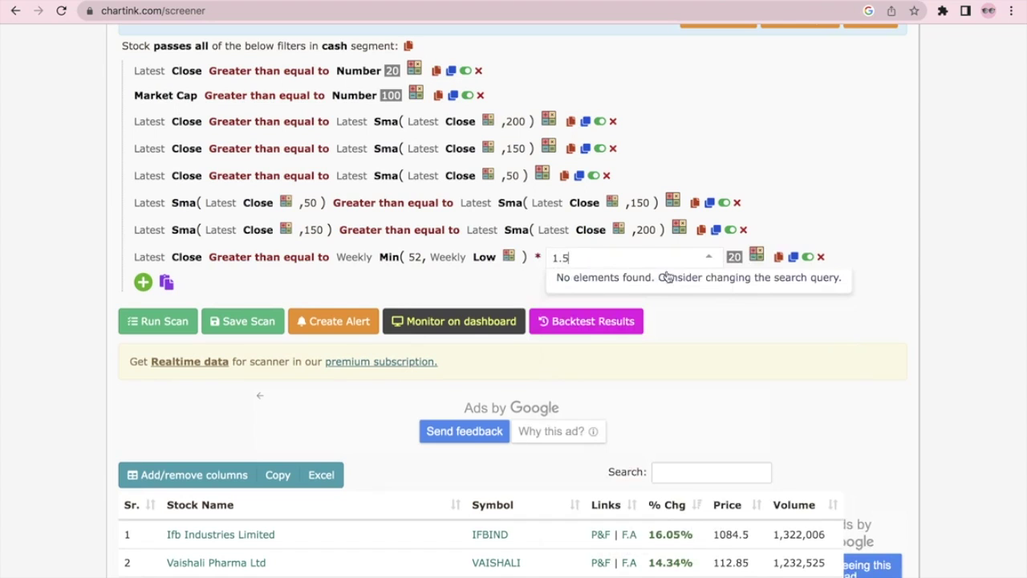
pyautogui.press('BackSpace')
pyautogui.press('BackSpace')
pyautogui.press('BackSpace')
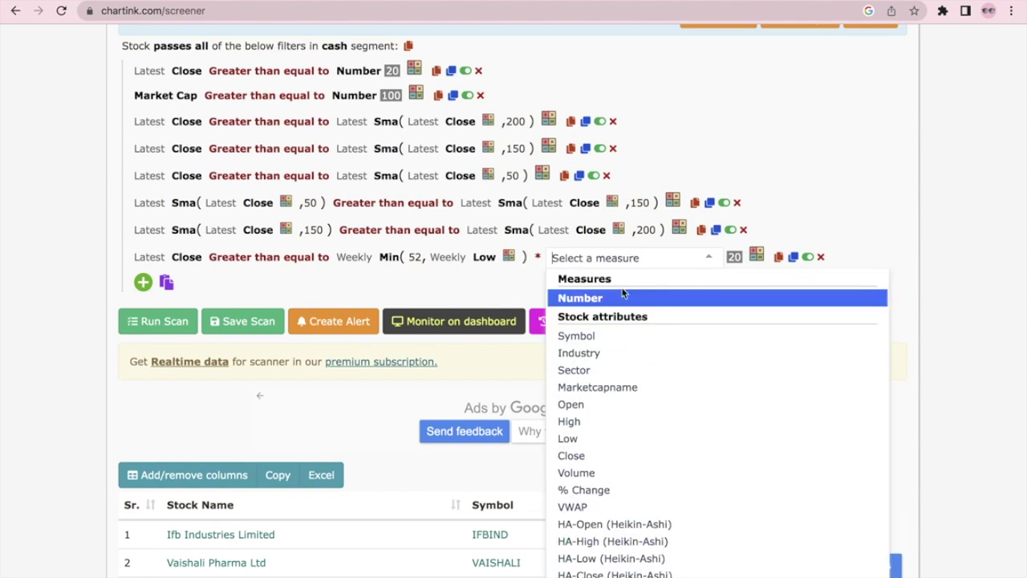
pyautogui.click(613, 297)
pyautogui.click(603, 256)
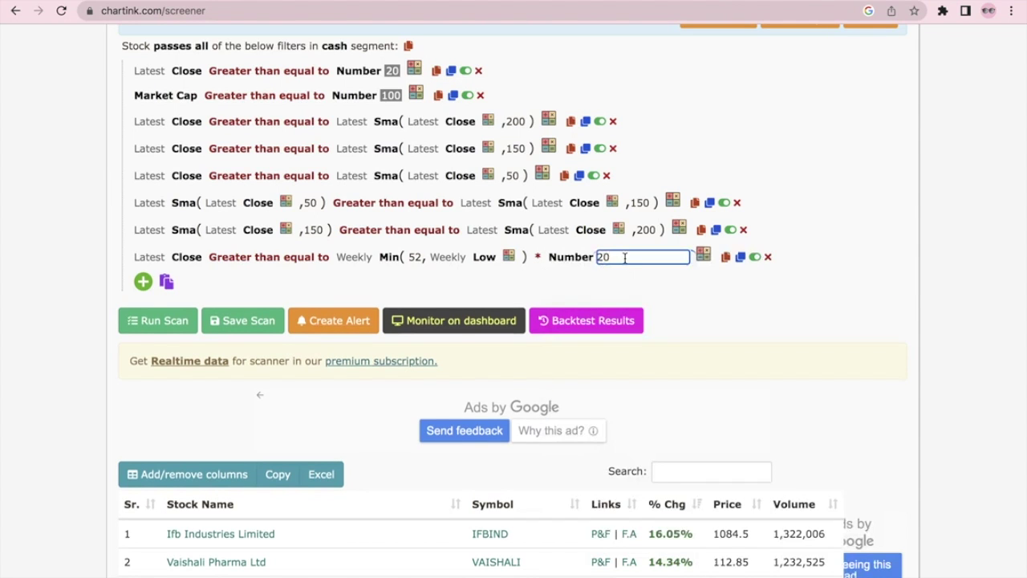
pyautogui.press('BackSpace')
pyautogui.press('BackSpace')
pyautogui.write('1.5')
pyautogui.click(854, 292)
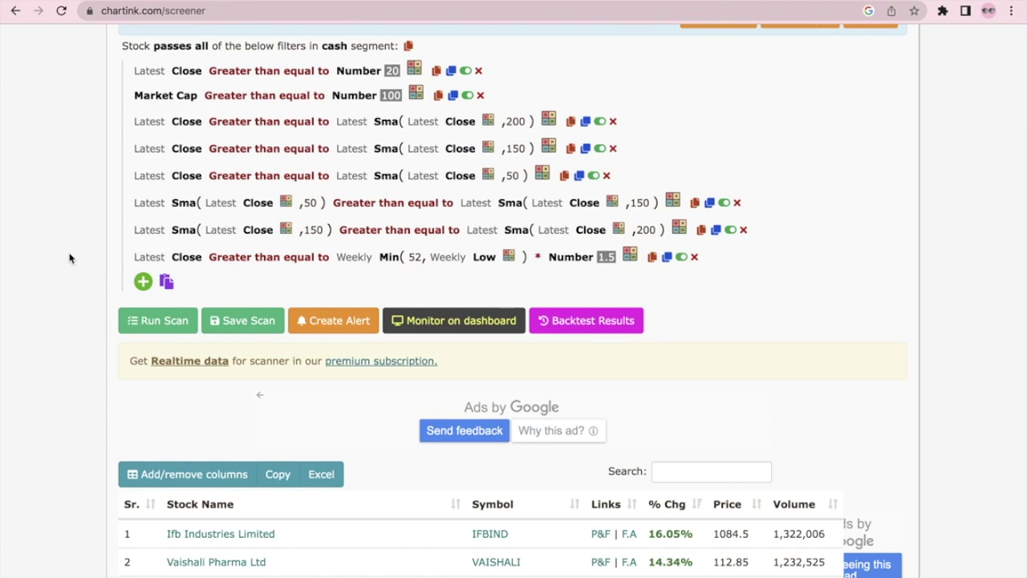
# Run the scan, review the 208 matching stocks, and duplicate the 52-week low filter
pyautogui.click(170, 321)
pyautogui.scroll(-2, 66, 320)
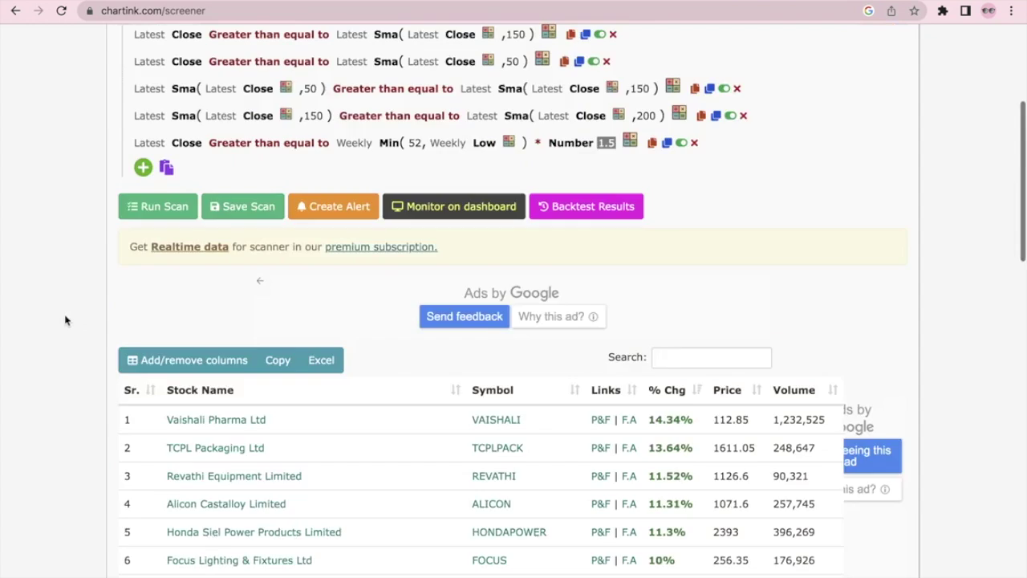
pyautogui.scroll(-10, 65, 320)
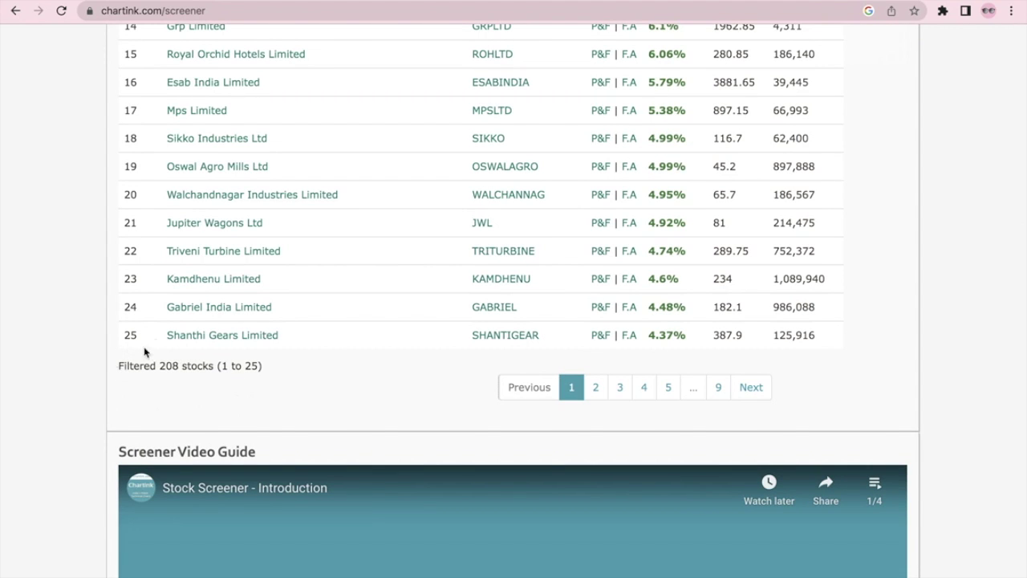
pyautogui.scroll(10, 67, 324)
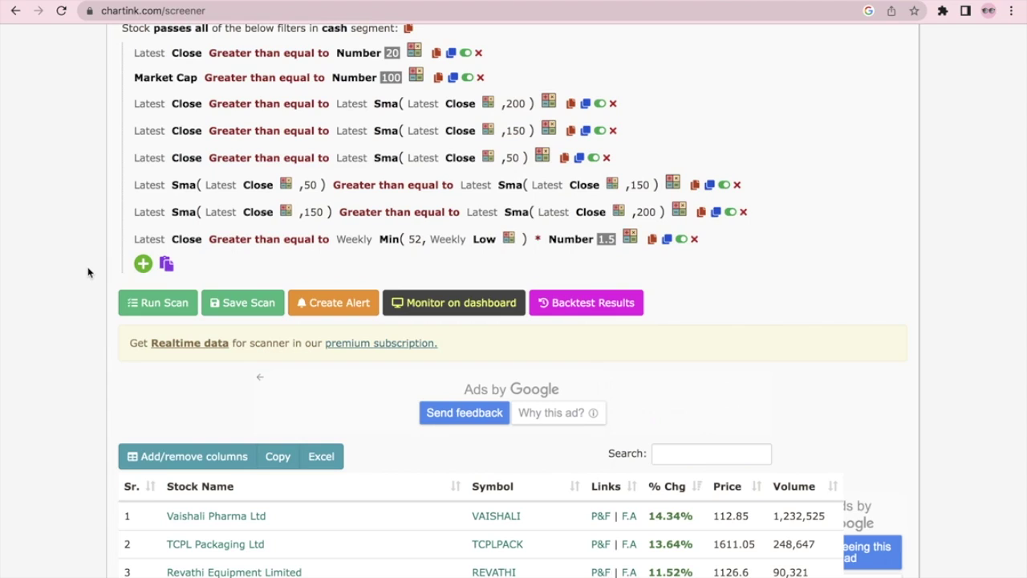
pyautogui.click(669, 240)
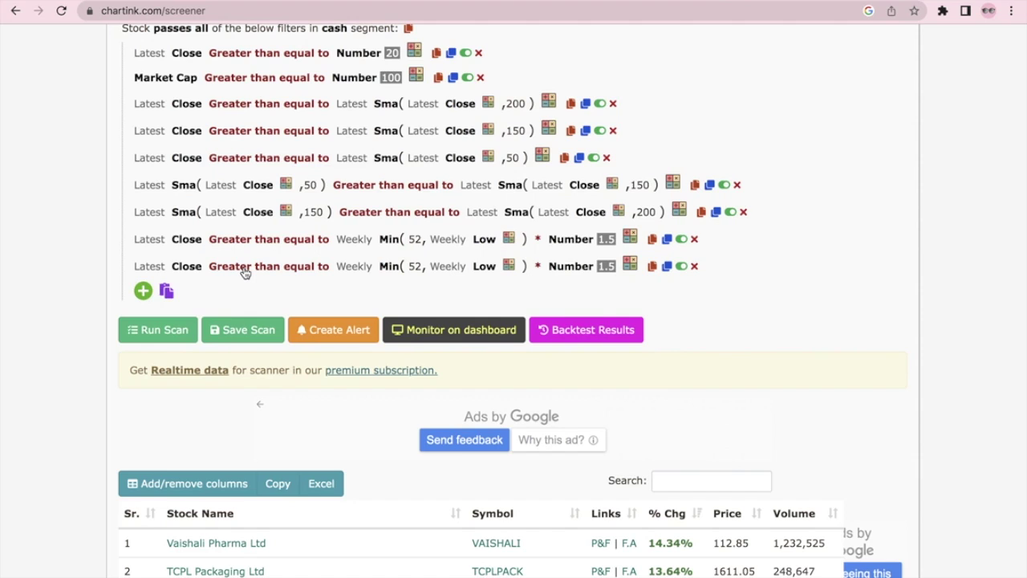
# Change the copied row to Weekly Max(52, Weekly High) * 1 and rerun, leaving 1 stock
pyautogui.click(389, 265)
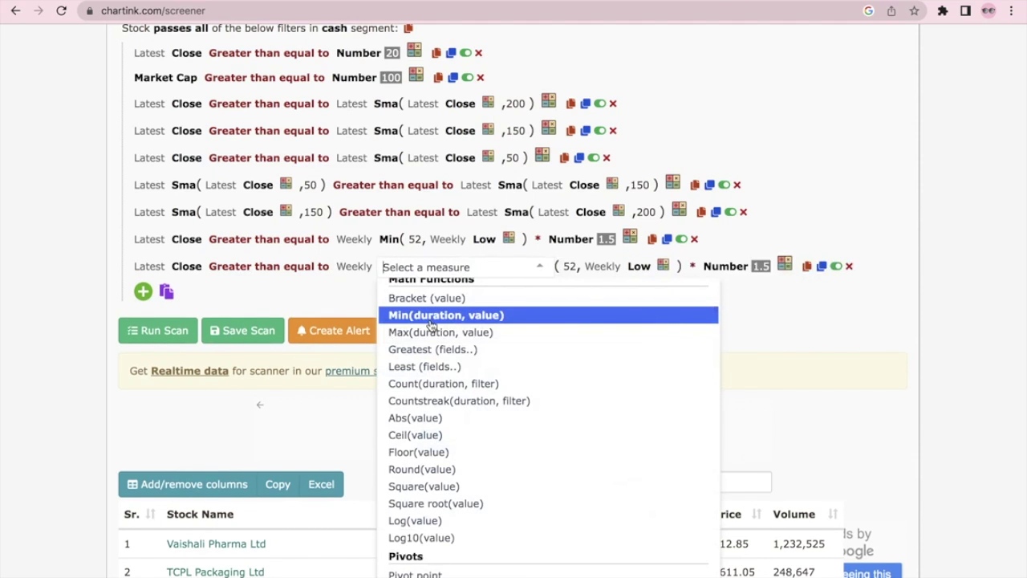
pyautogui.click(403, 335)
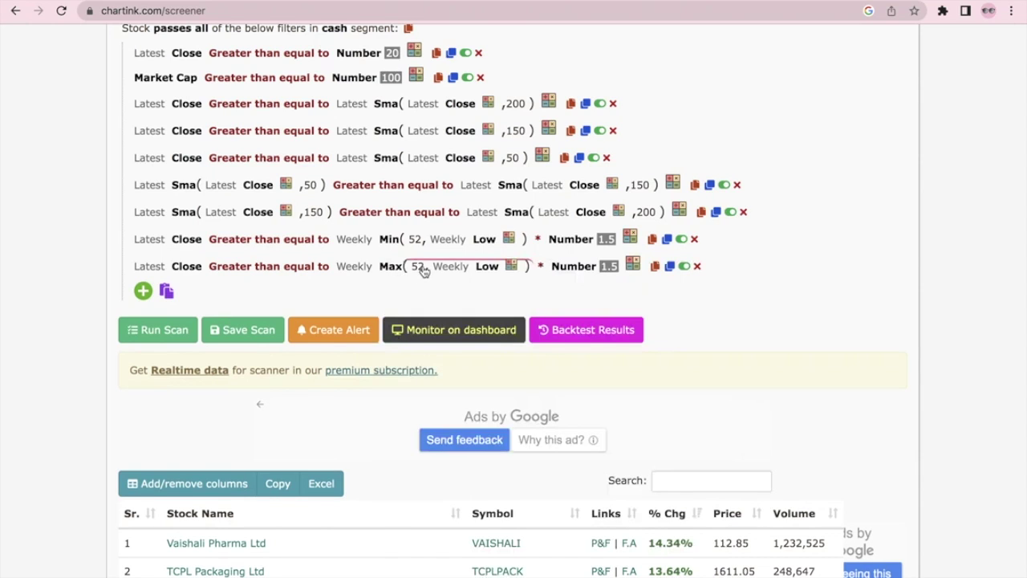
pyautogui.click(488, 267)
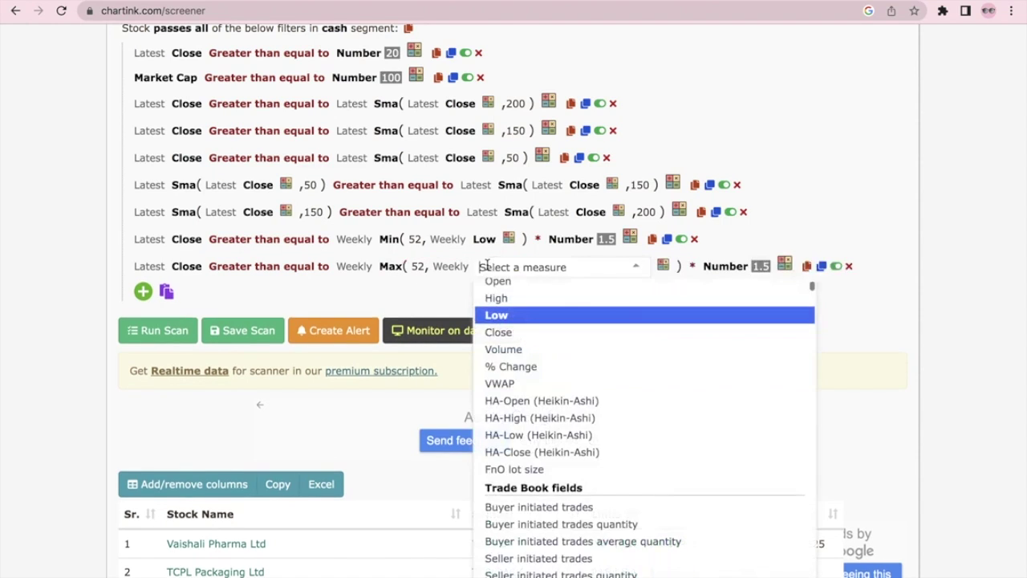
pyautogui.click(498, 298)
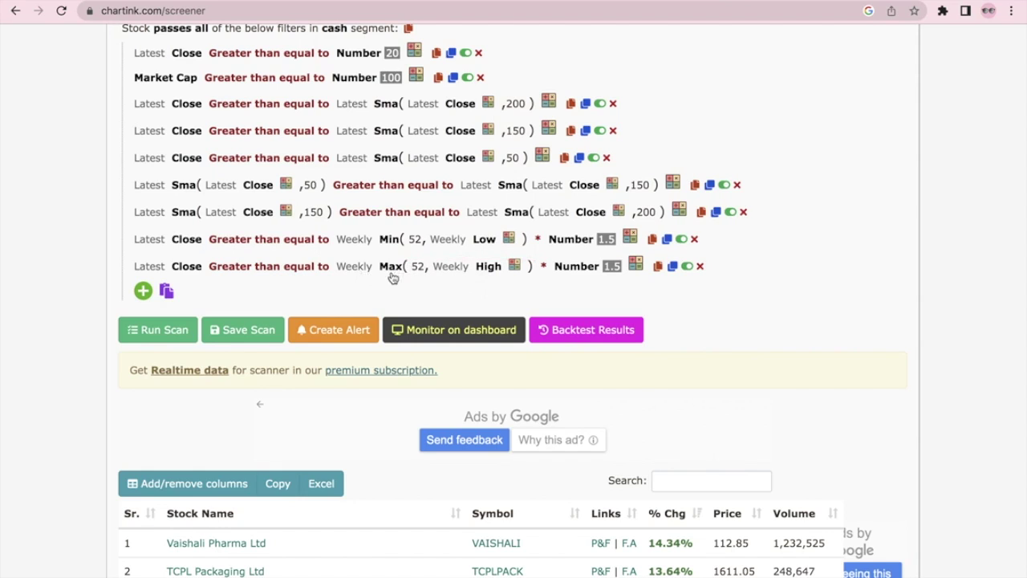
pyautogui.click(613, 266)
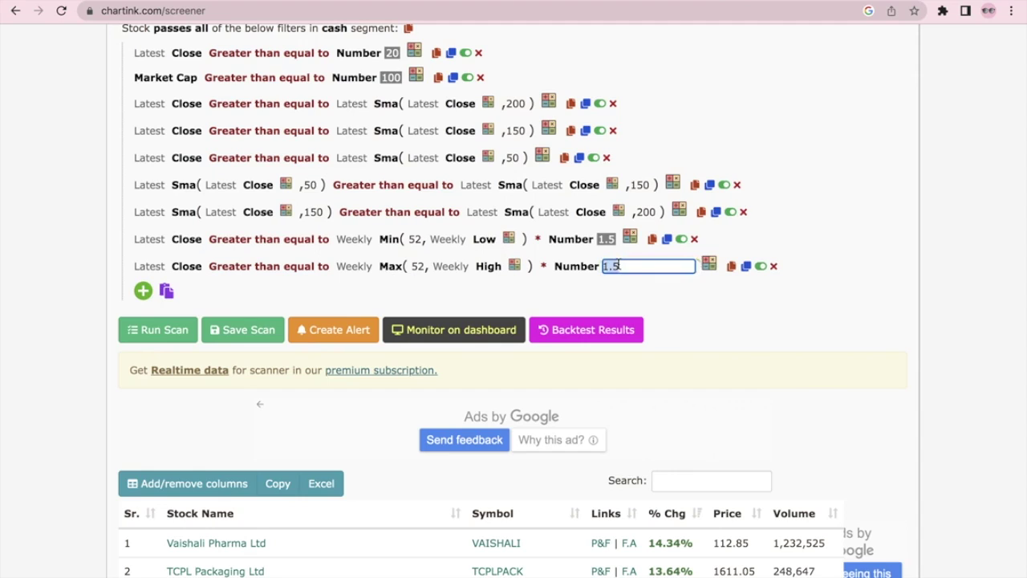
pyautogui.write('1')
pyautogui.click(775, 298)
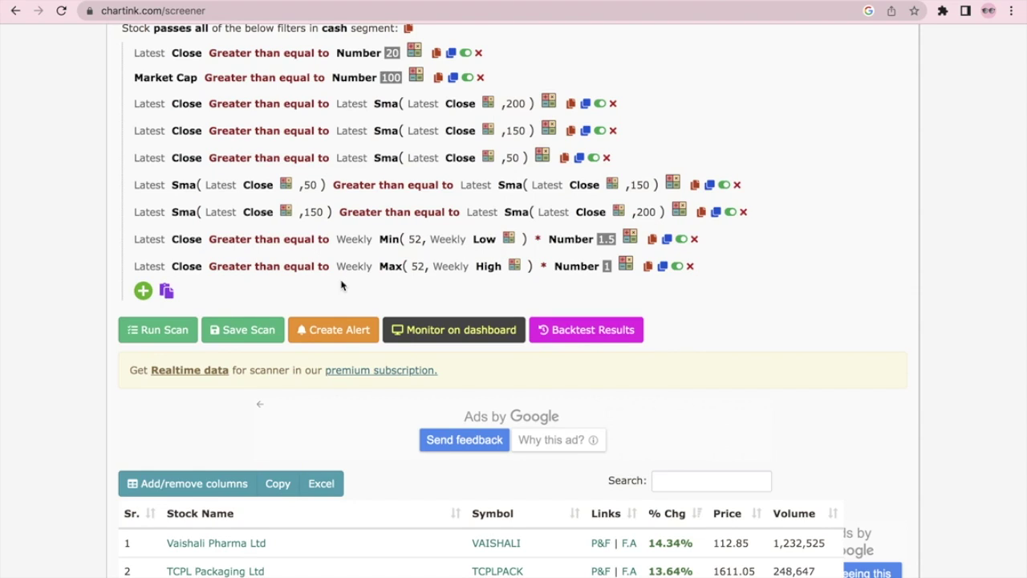
pyautogui.click(171, 330)
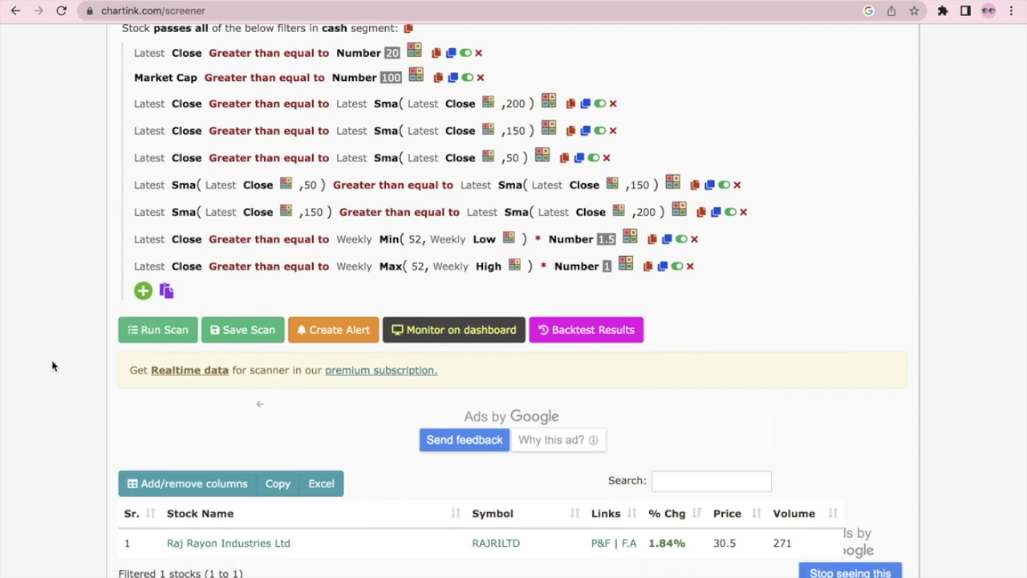
# Review the scan result, which returns only Raj Rayon Industries
pyautogui.scroll(-2, 47, 369)
pyautogui.scroll(-2, 48, 369)
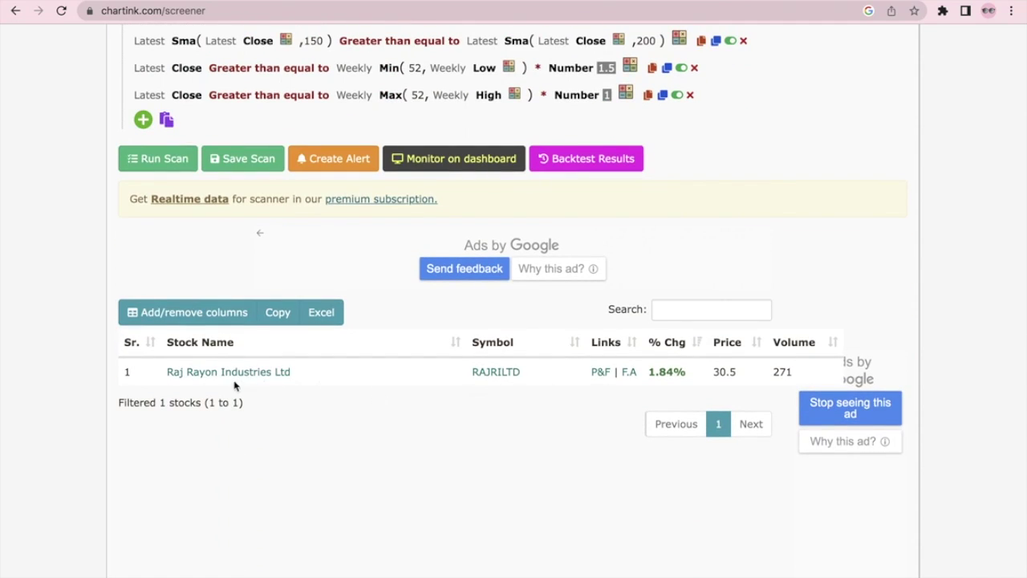
pyautogui.scroll(3, 223, 383)
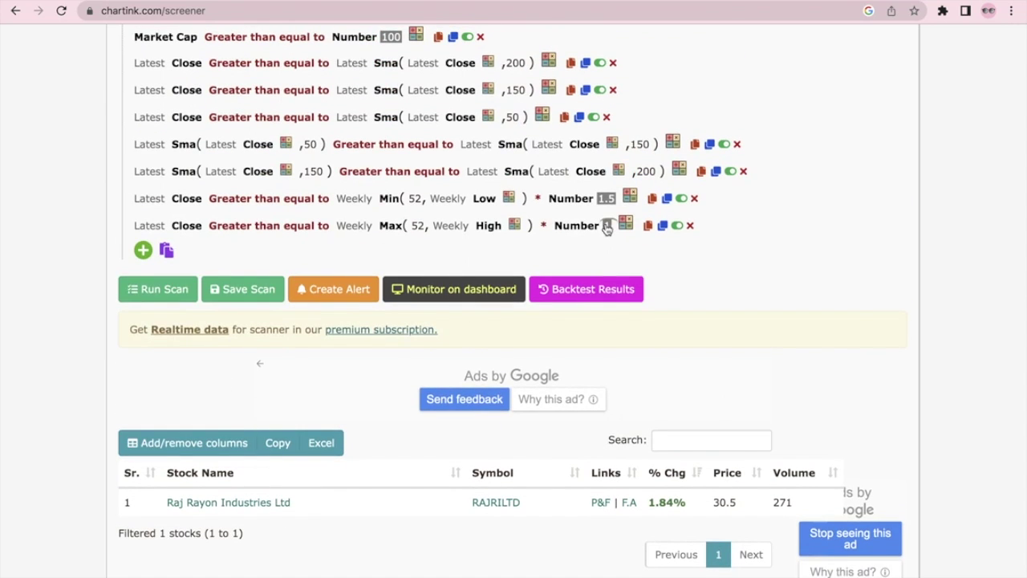
# Change the 52-week high (Max) multiplier from 1 to 0.75
pyautogui.click(610, 226)
pyautogui.click(621, 225)
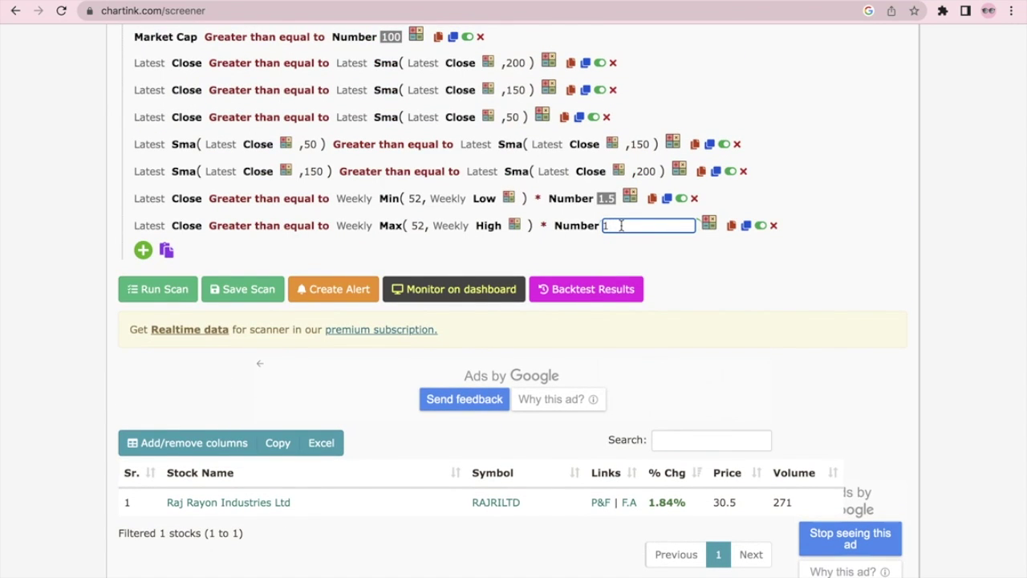
pyautogui.press('BackSpace')
pyautogui.write('0.75')
pyautogui.click(615, 251)
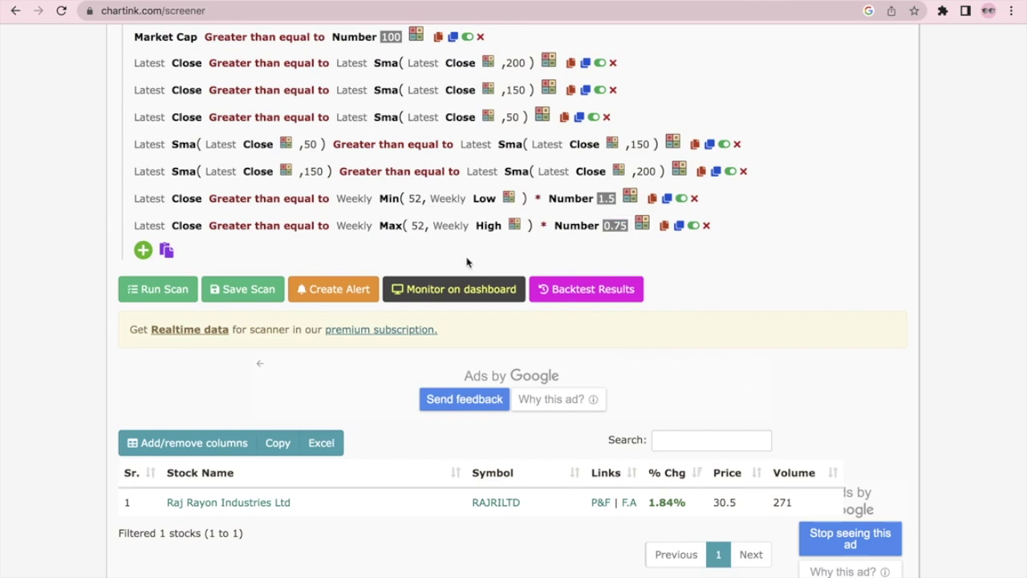
# Rerun the scan with the 0.75 multiplier and look through its 206 results across 9 pages
pyautogui.click(183, 289)
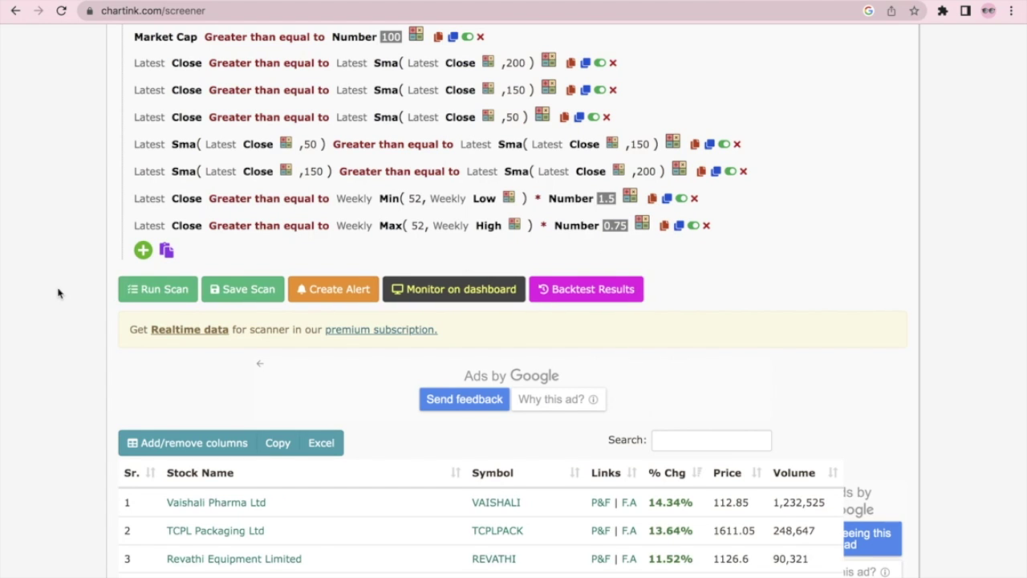
pyautogui.scroll(-10, 58, 293)
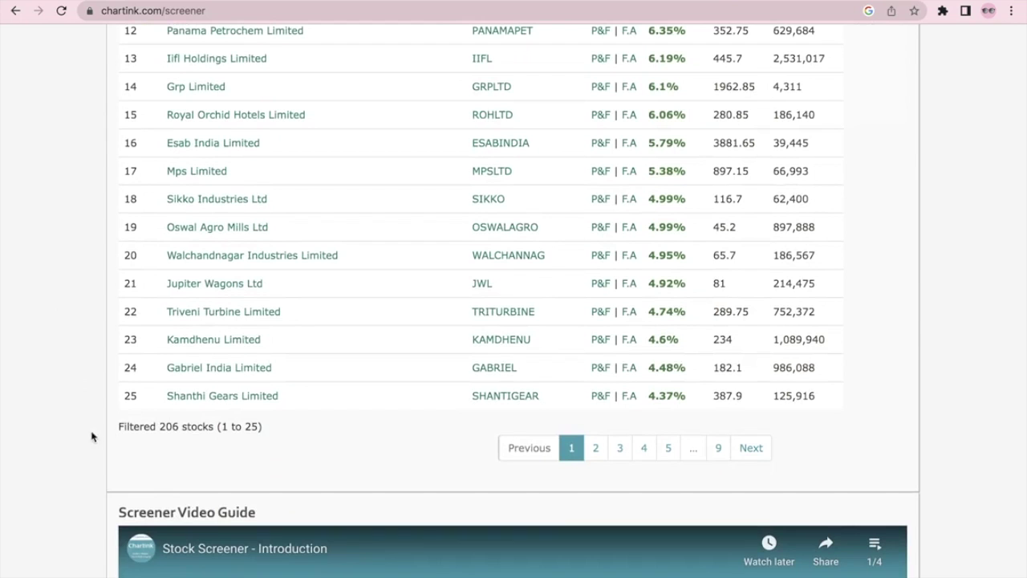
pyautogui.scroll(1, 78, 425)
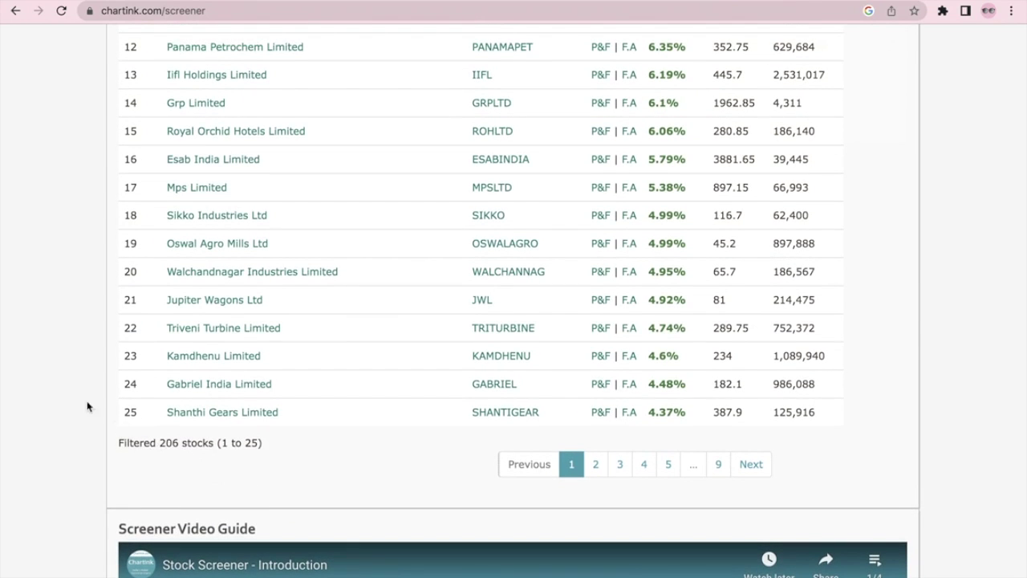
pyautogui.scroll(12, 40, 341)
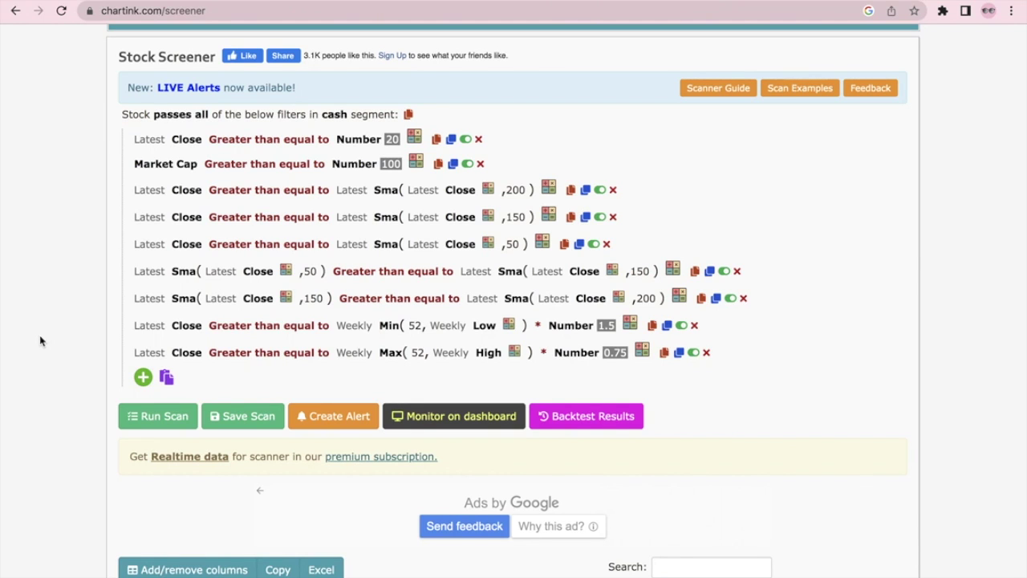
pyautogui.scroll(2, 40, 341)
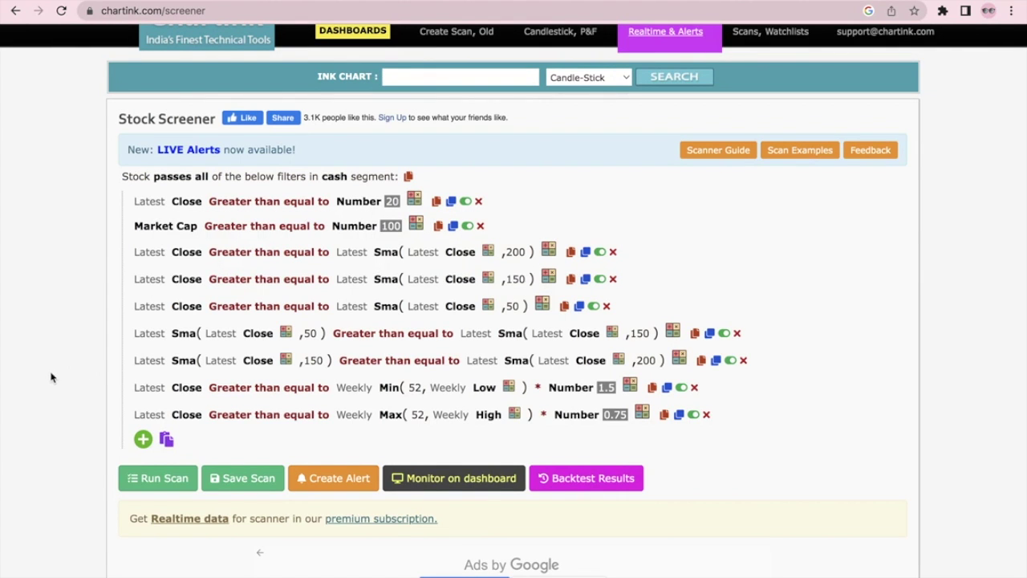
pyautogui.scroll(-15, 50, 377)
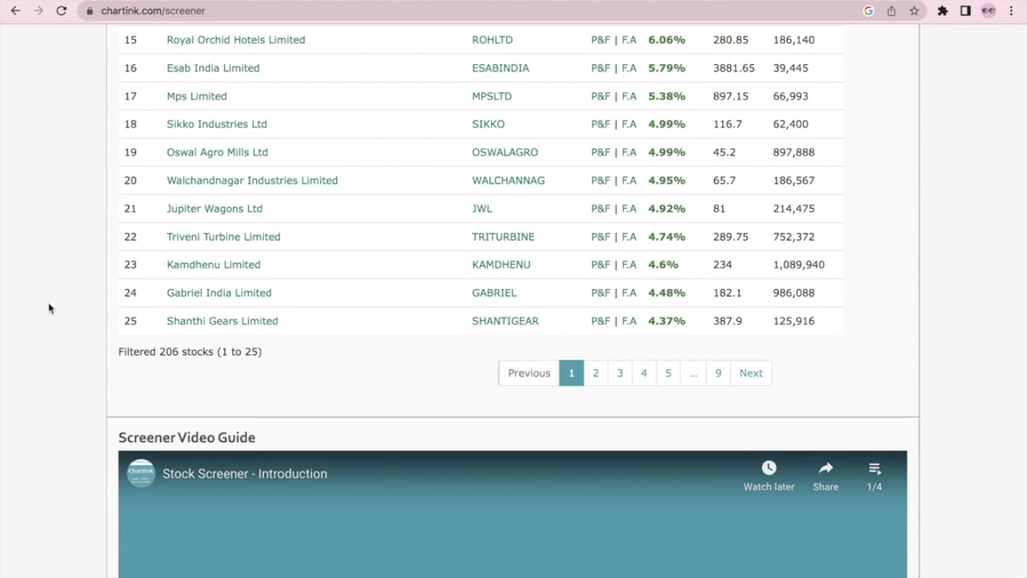
pyautogui.scroll(15, 48, 308)
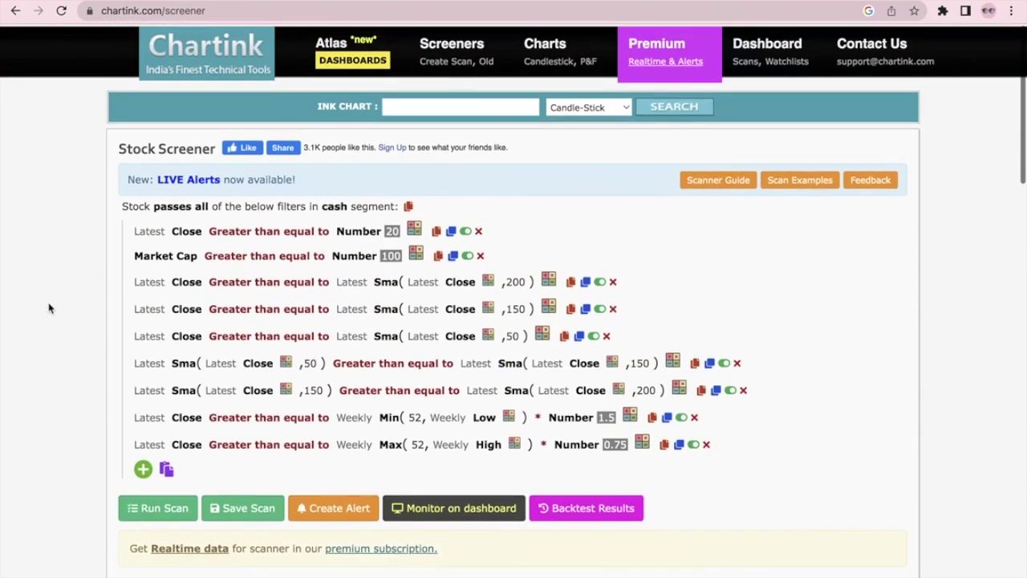
pyautogui.scroll(-1, 48, 308)
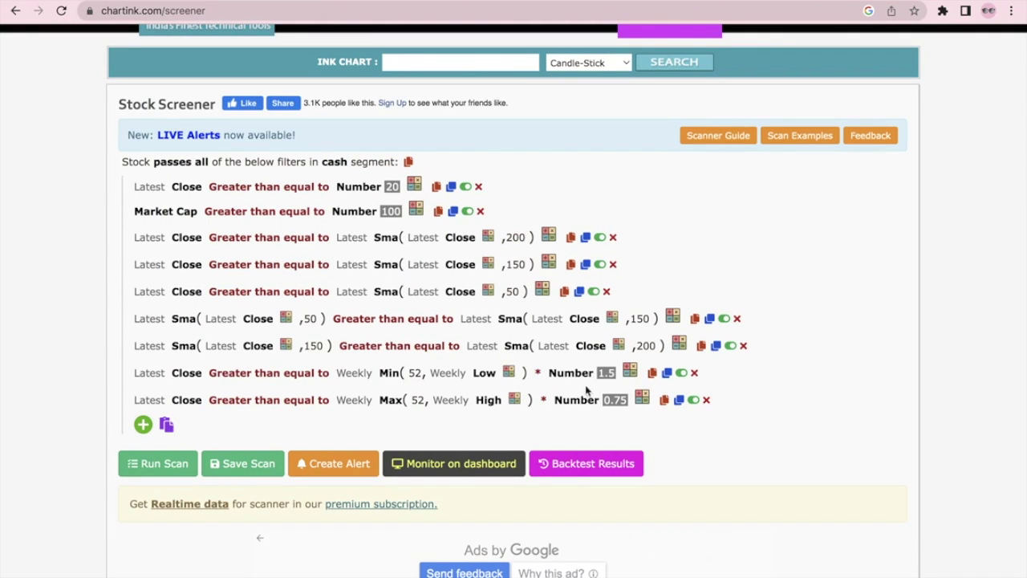
# Set the Min multiplier to 2 and the Max multiplier to 0.95, then rerun so TCPL Packaging leads
pyautogui.click(606, 374)
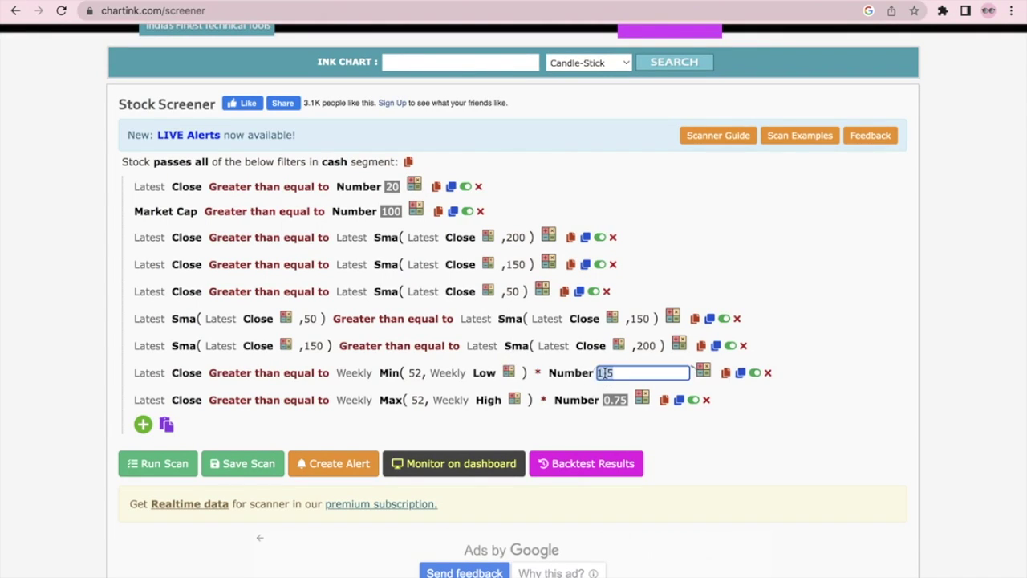
pyautogui.write('2')
pyautogui.click(618, 403)
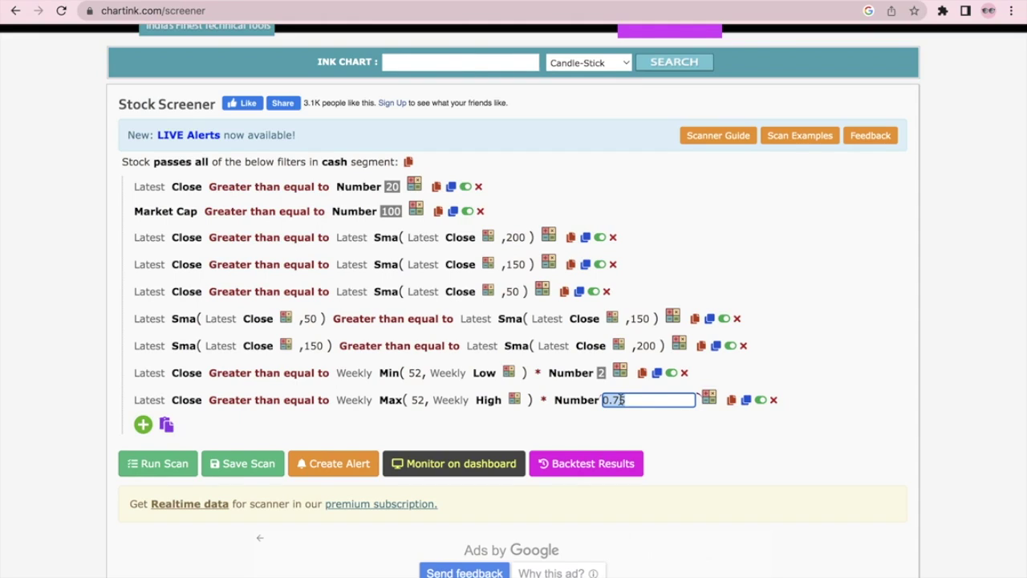
pyautogui.press('BackSpace')
pyautogui.write('0.95')
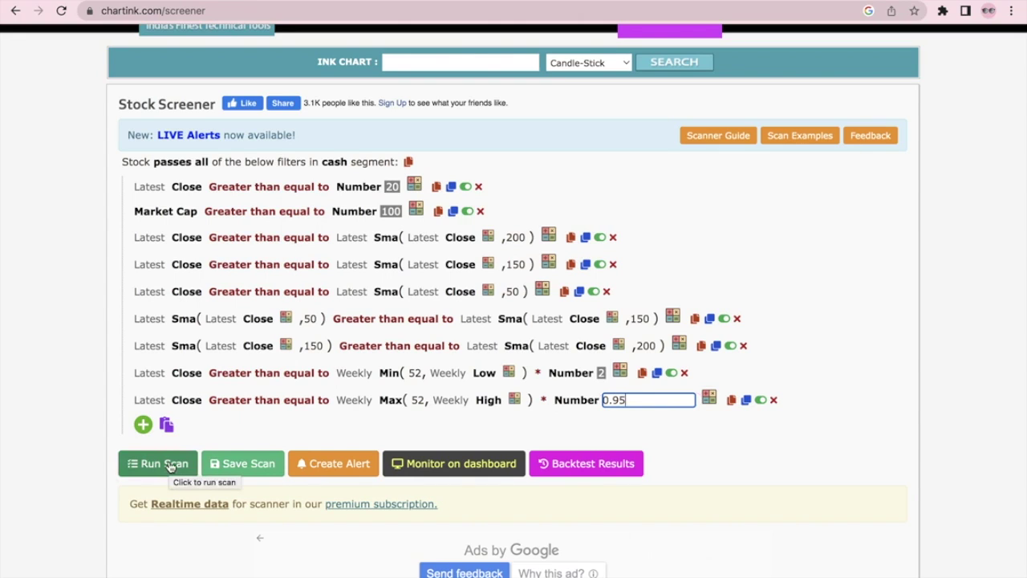
pyautogui.click(170, 466)
# Look over the 35-stock results table, then leave the browser for another desktop space
pyautogui.scroll(-8, 62, 435)
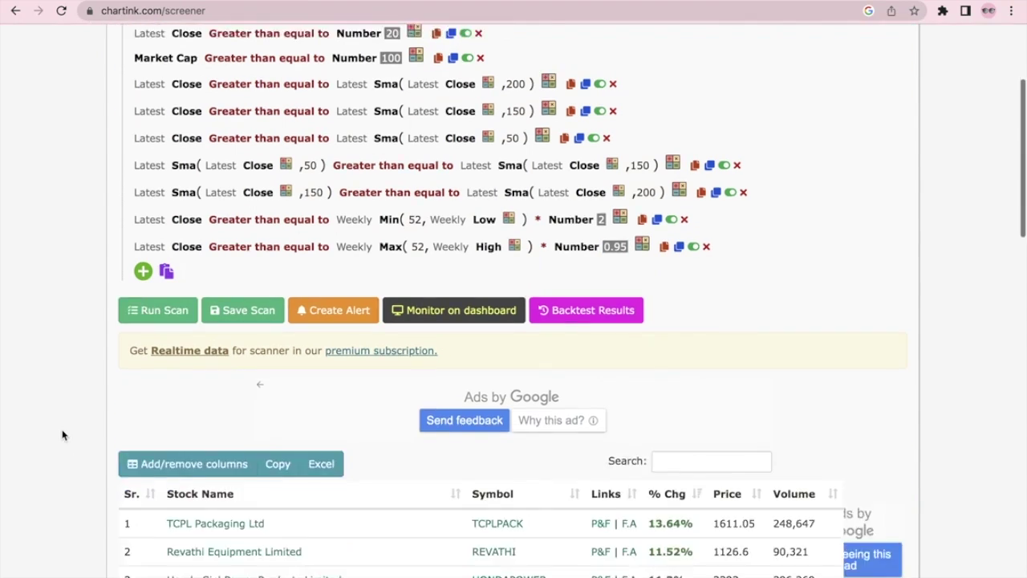
pyautogui.scroll(-4, 63, 435)
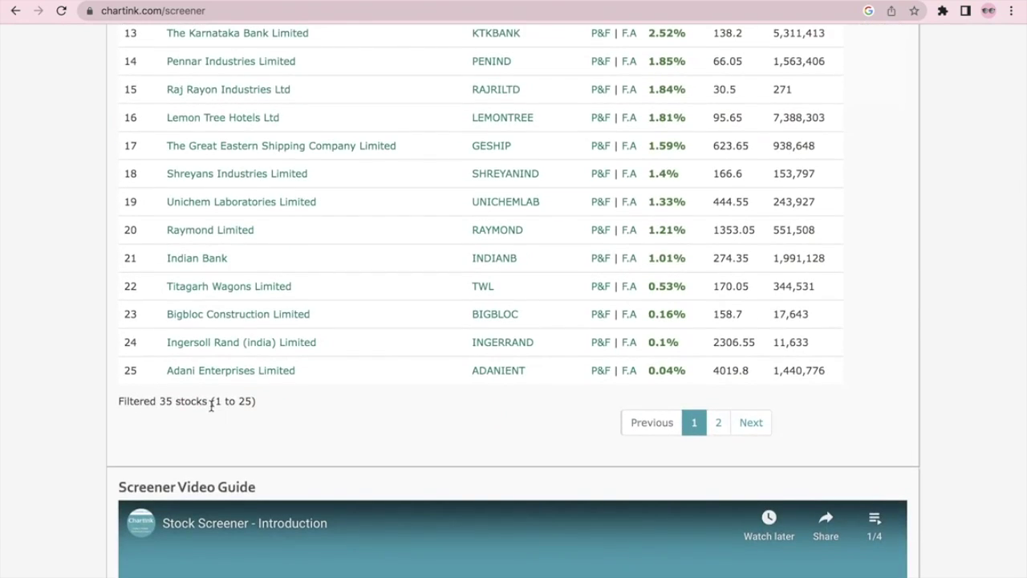
pyautogui.scroll(7, 211, 405)
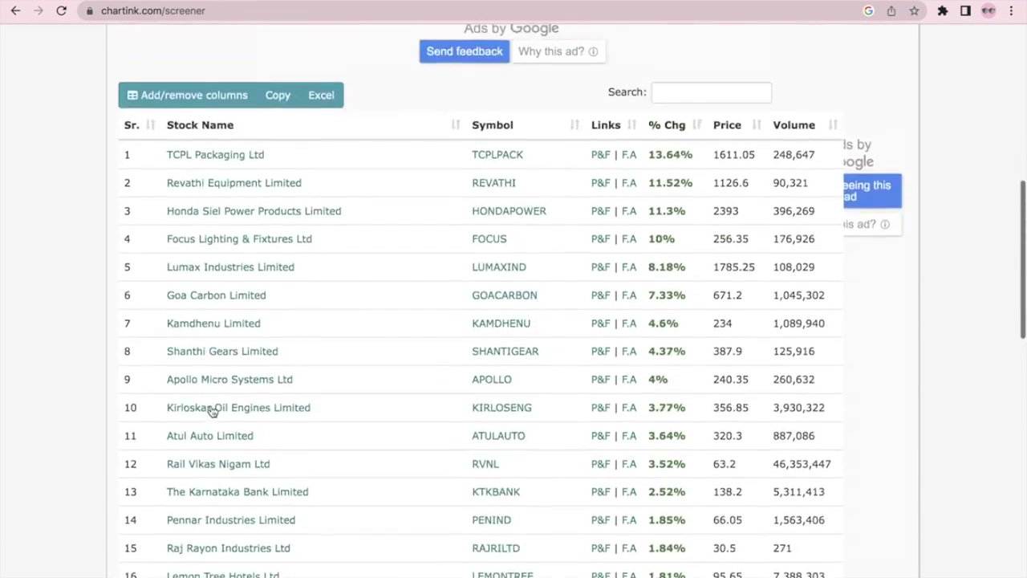
pyautogui.scroll(-1, 278, 274)
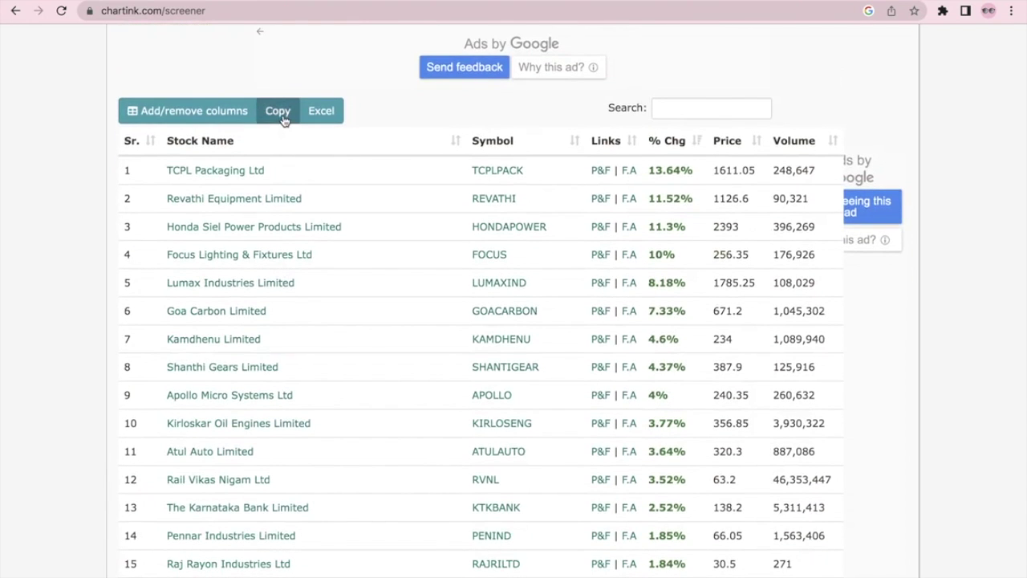
pyautogui.hotkey('ctrl', 'Left')
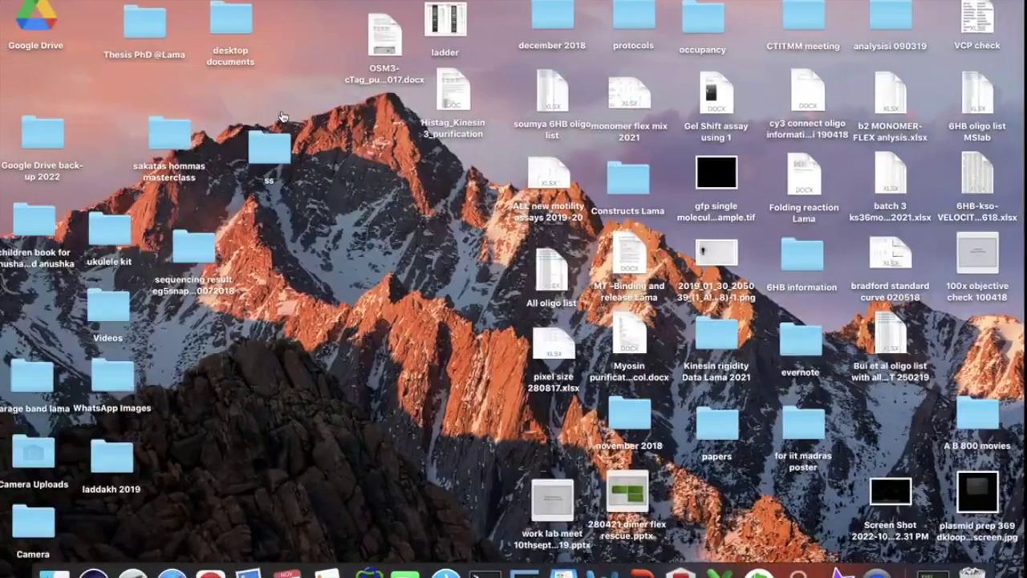
# Paste the copied screener table into the Excel workbook at cell I1
pyautogui.hotkey('ctrl', 'Left')
pyautogui.hotkey('ctrl', 'Right')
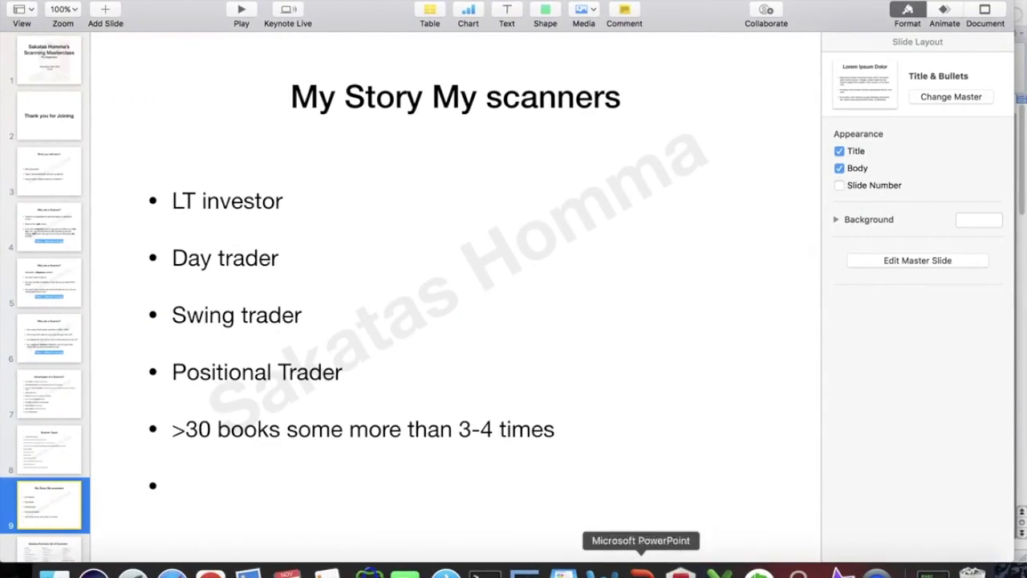
pyautogui.click(720, 571)
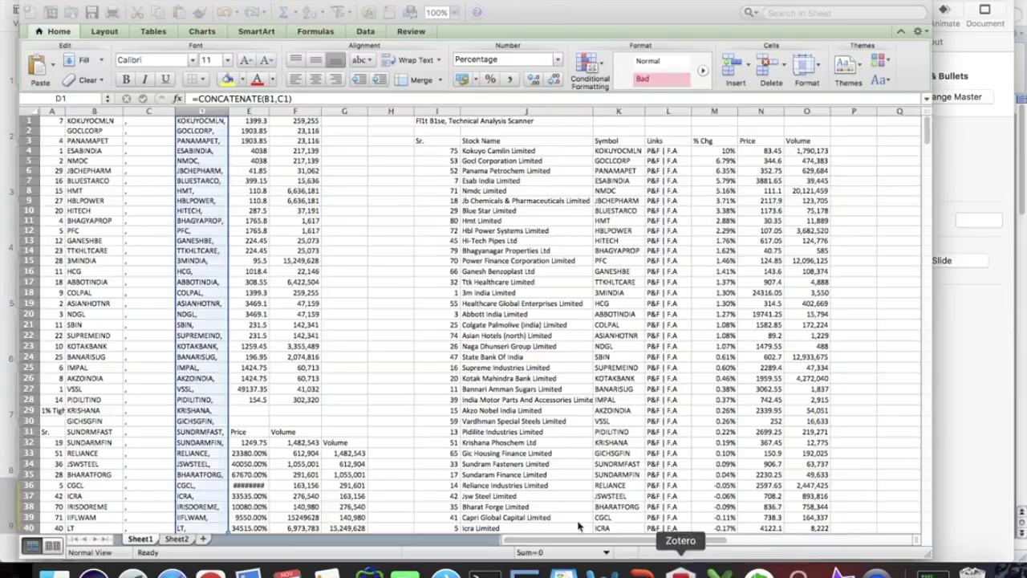
pyautogui.click(441, 120)
pyautogui.press('super+v')
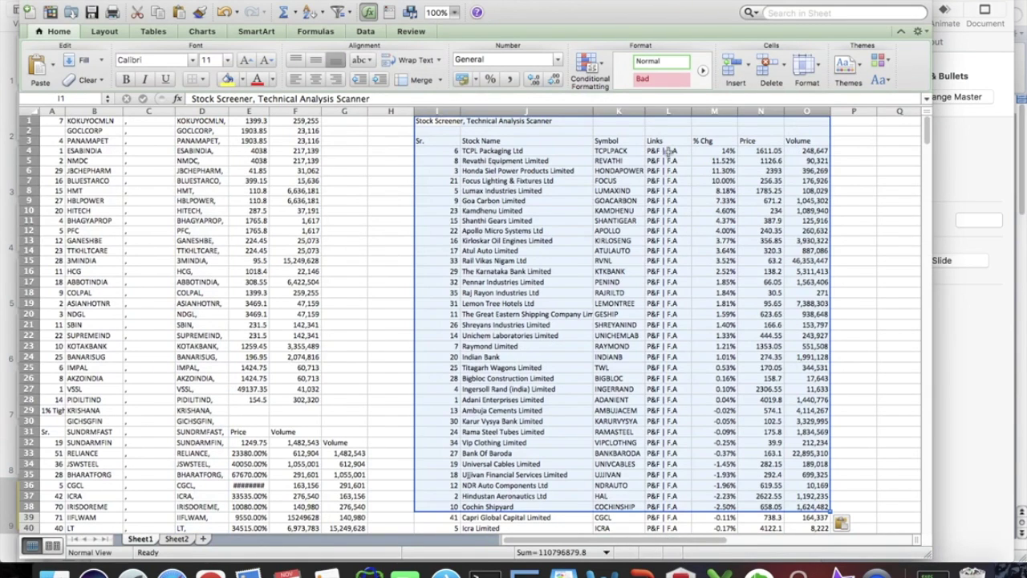
# Copy the stock symbols from K4:K38 into column B starting at B1
pyautogui.click(626, 150)
pyautogui.moveTo(626, 150); pyautogui.dragTo(624, 507)
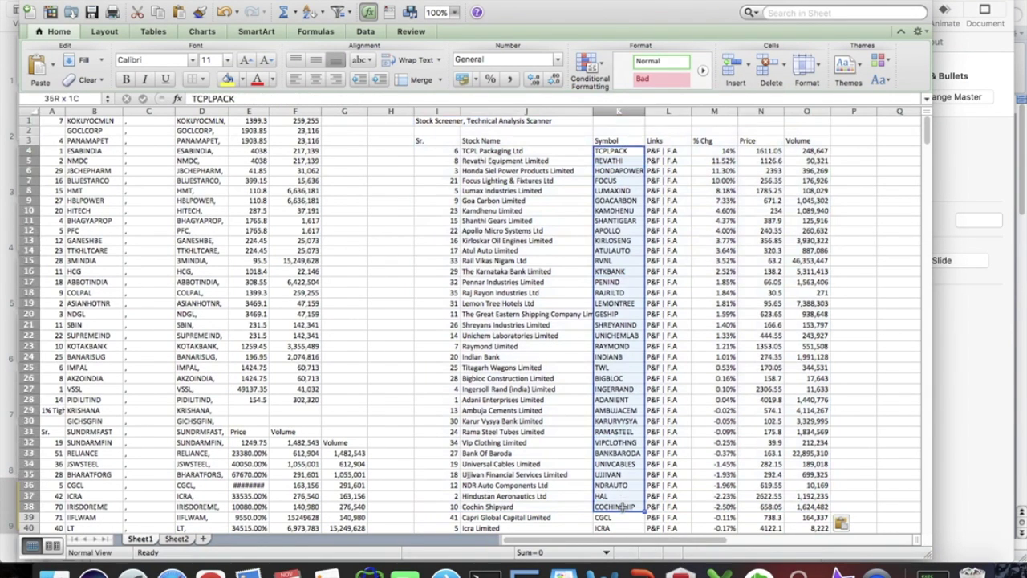
pyautogui.press('super+c')
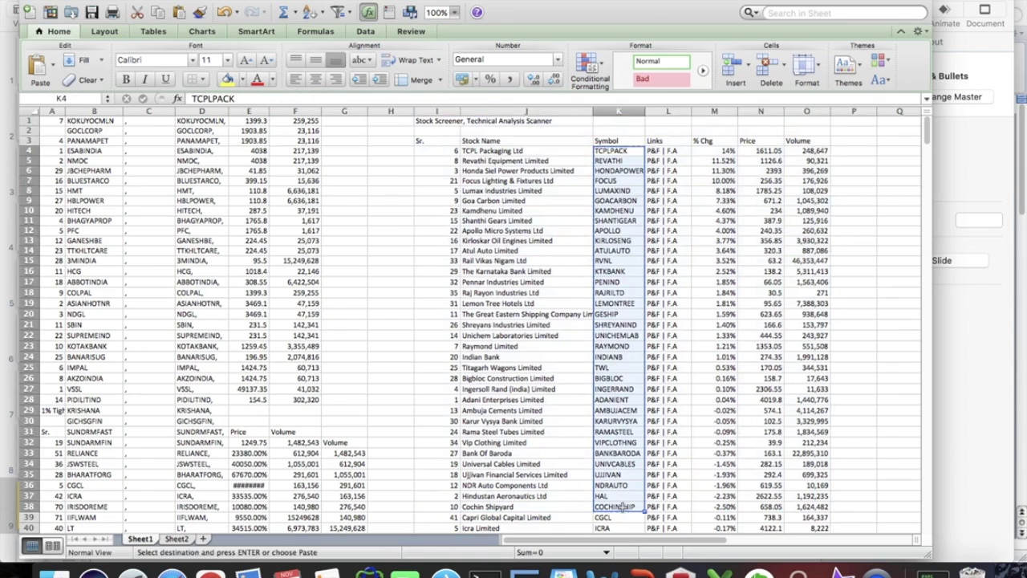
pyautogui.click(96, 121)
pyautogui.press('super+v')
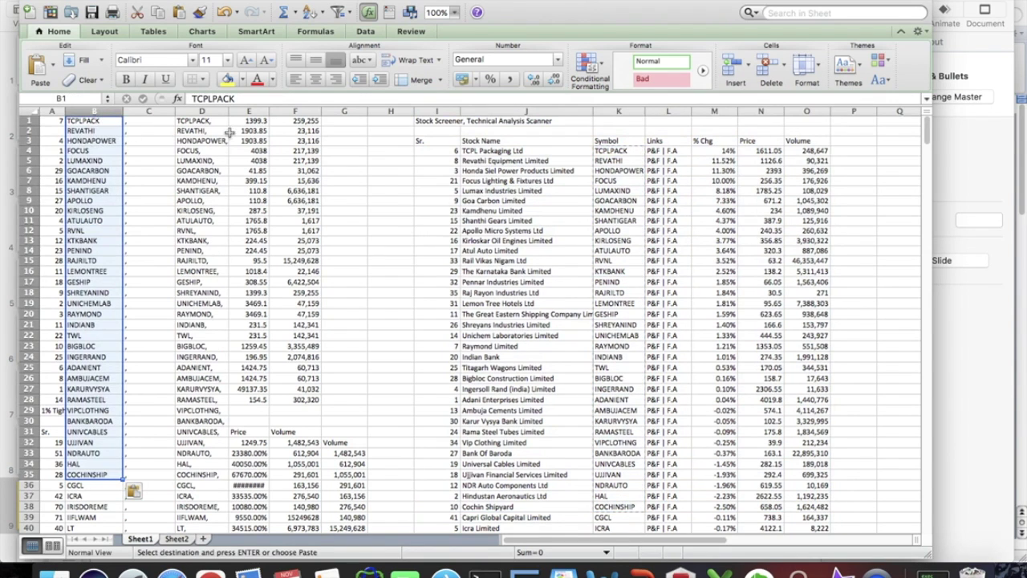
# Copy the comma-suffixed tickers in D1:D35 and return to the browser
pyautogui.moveTo(215, 122); pyautogui.dragTo(207, 476)
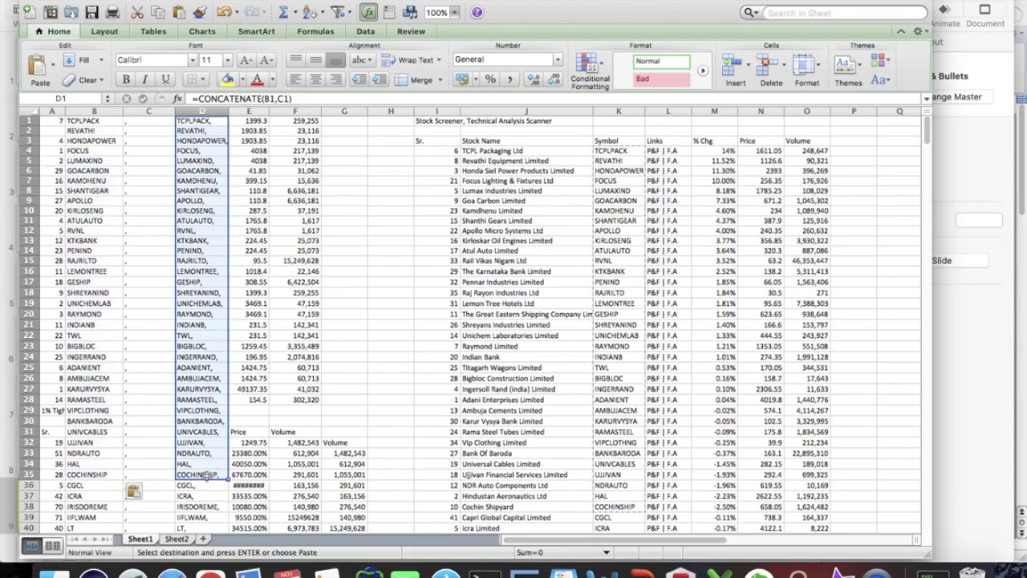
pyautogui.hotkey('ctrl', 'Right')
pyautogui.hotkey('ctrl', 'Right')
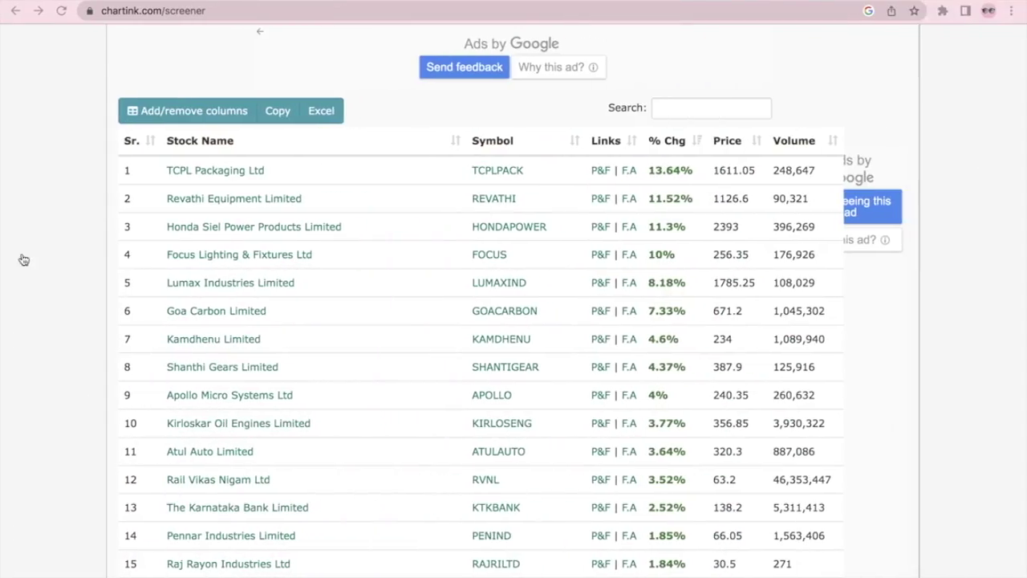
pyautogui.hotkey('ctrl', 'Right')
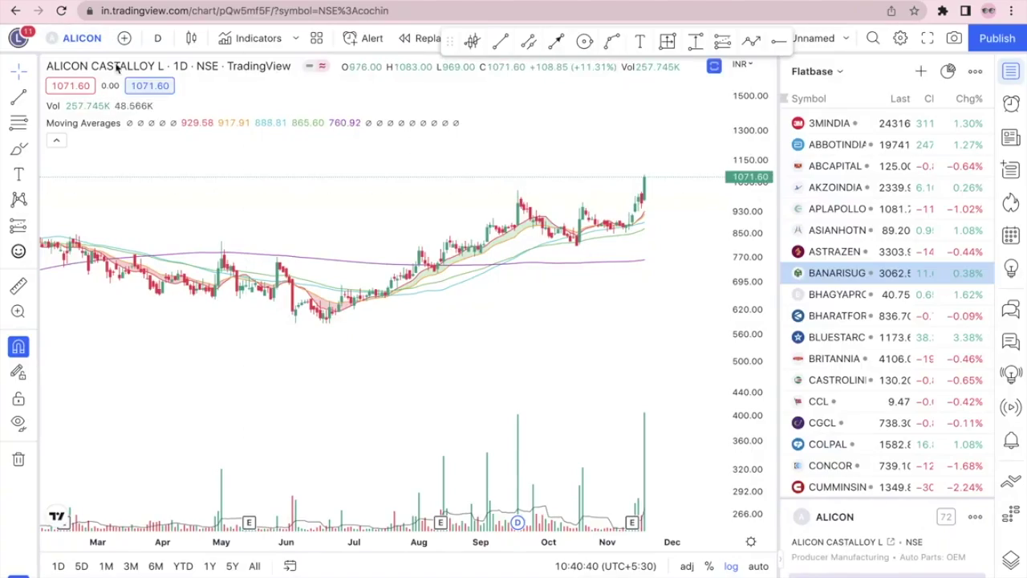
# Switch to the misc watchlist and clear all its existing symbols
pyautogui.click(839, 72)
pyautogui.scroll(-3, 873, 329)
pyautogui.scroll(-5, 873, 329)
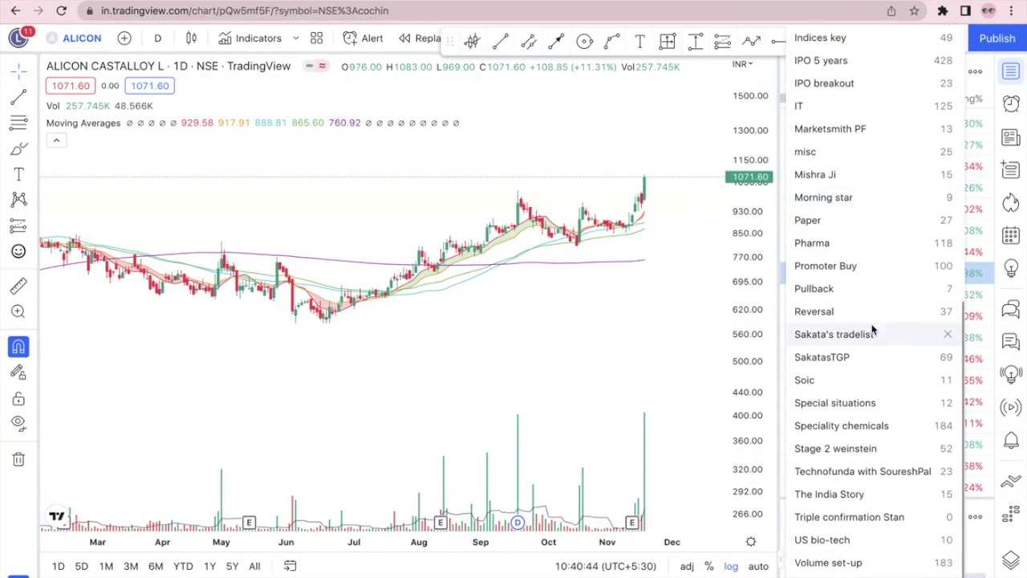
pyautogui.scroll(1, 873, 321)
pyautogui.click(832, 209)
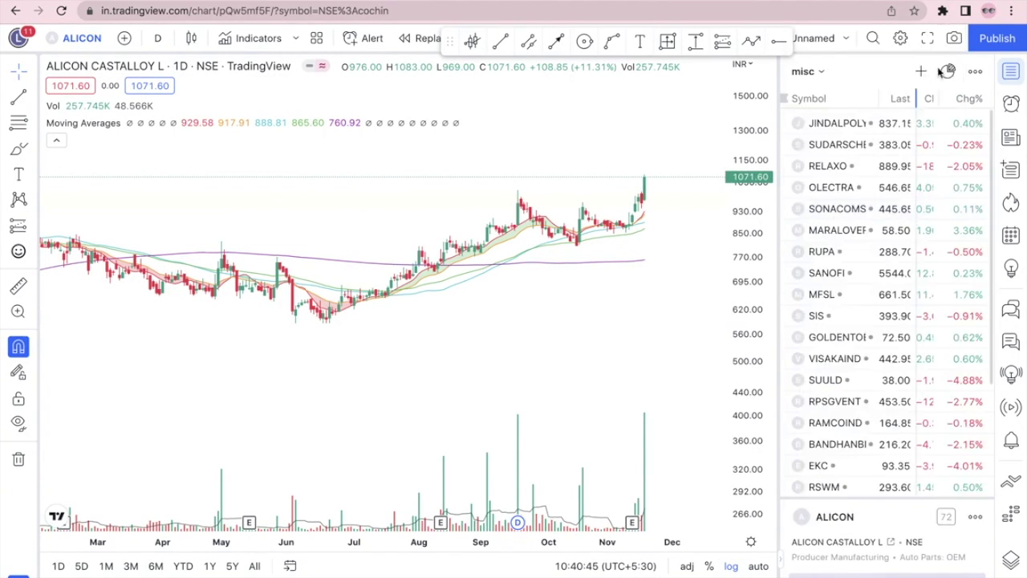
pyautogui.click(974, 72)
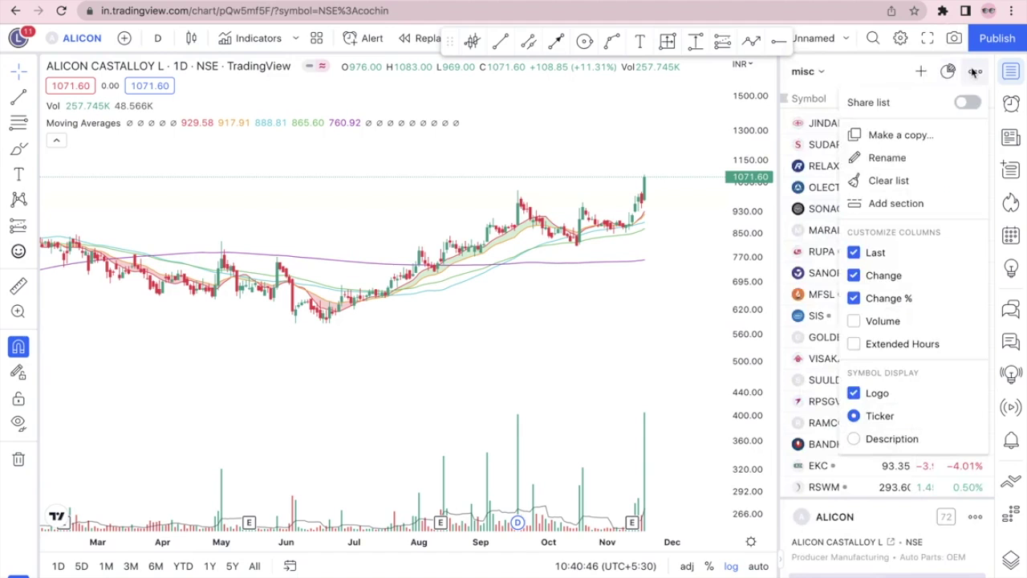
pyautogui.click(897, 180)
pyautogui.click(635, 350)
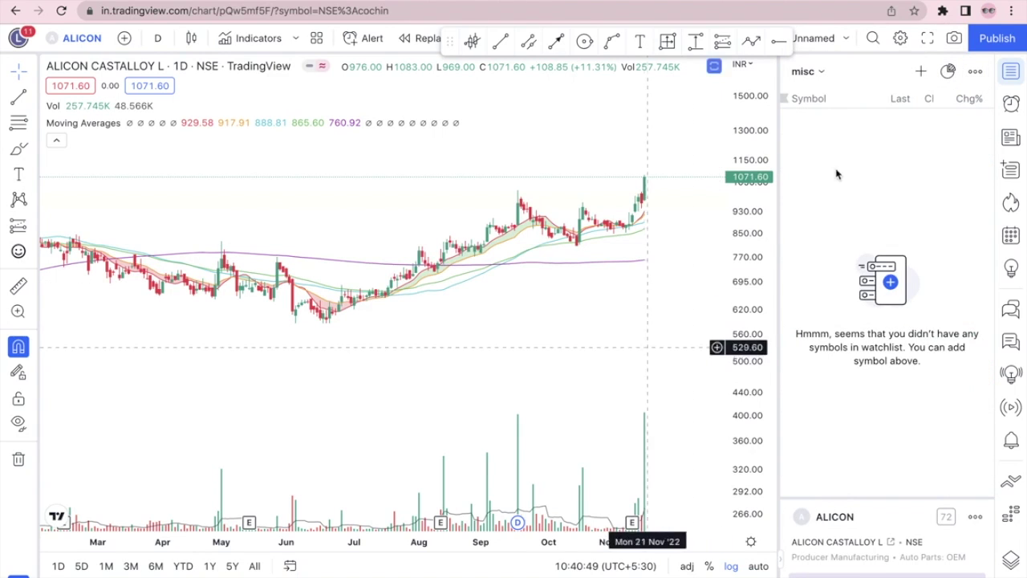
# Add the pasted screener symbols to misc and open the TCPLPACK chart with a compressed price scale
pyautogui.click(920, 71)
pyautogui.hotkey('ctrl', 'v')
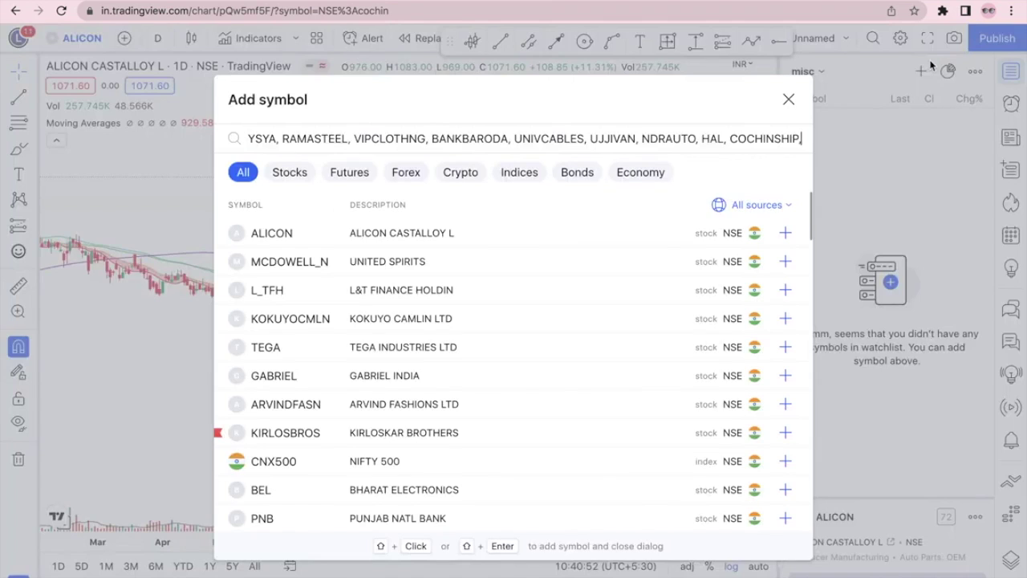
pyautogui.press('Return')
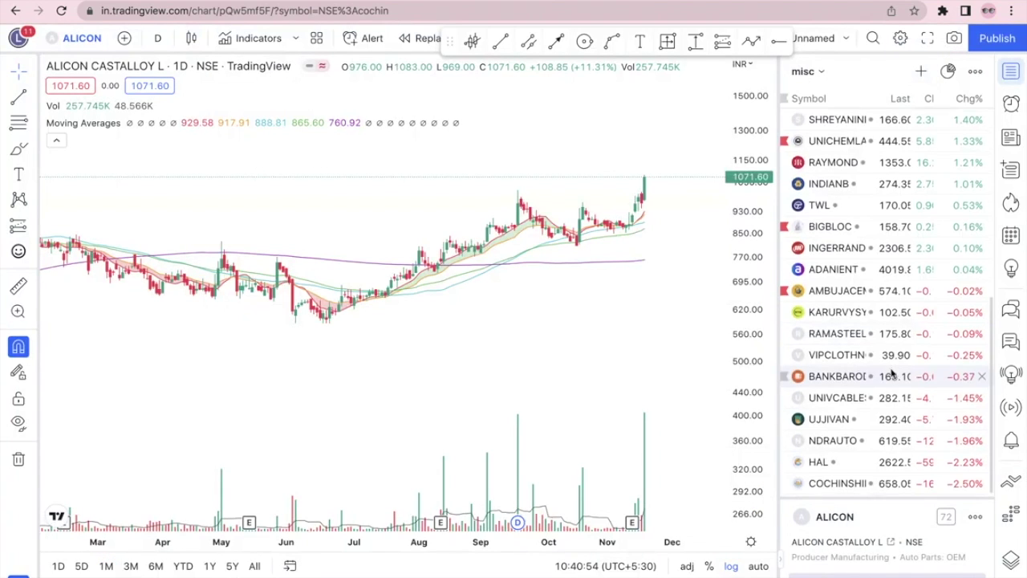
pyautogui.scroll(5, 891, 373)
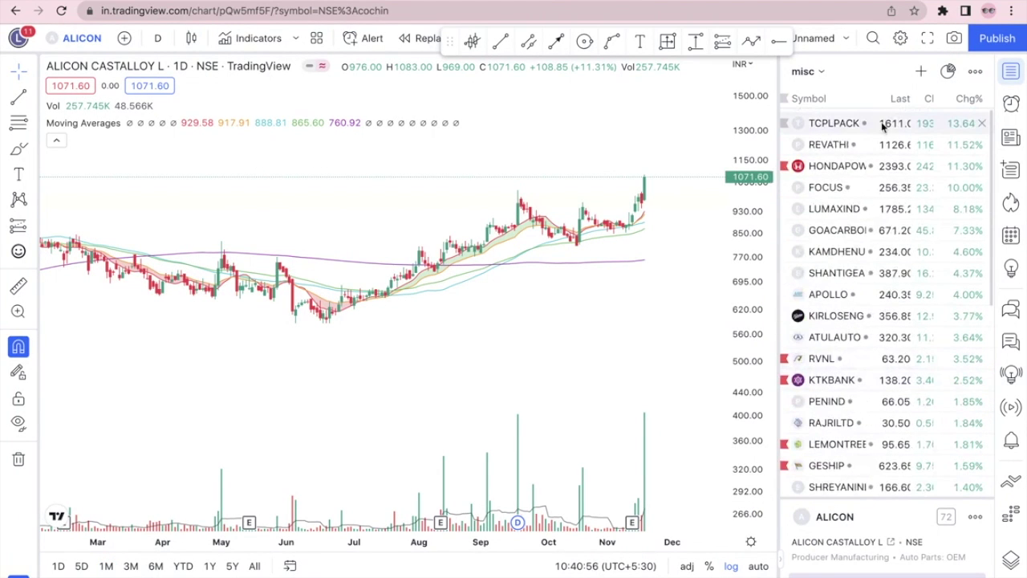
pyautogui.click(840, 126)
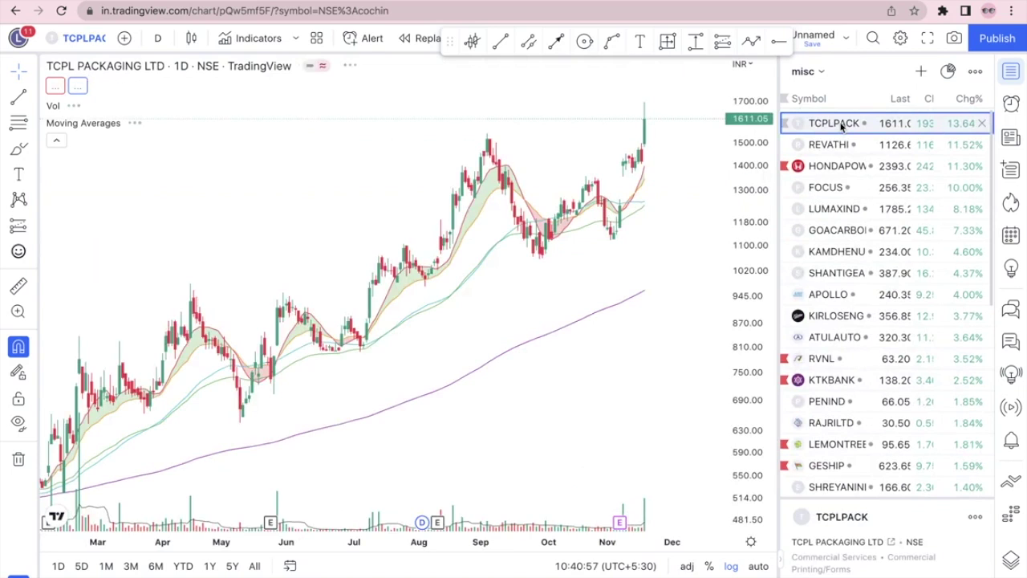
pyautogui.scroll(-2, 591, 249)
pyautogui.moveTo(744, 291); pyautogui.dragTo(739, 306)
# Step through the REVATHI and HONDAPOW charts, compressing price scales and hiding the watchlist
pyautogui.scroll(-1, 589, 314)
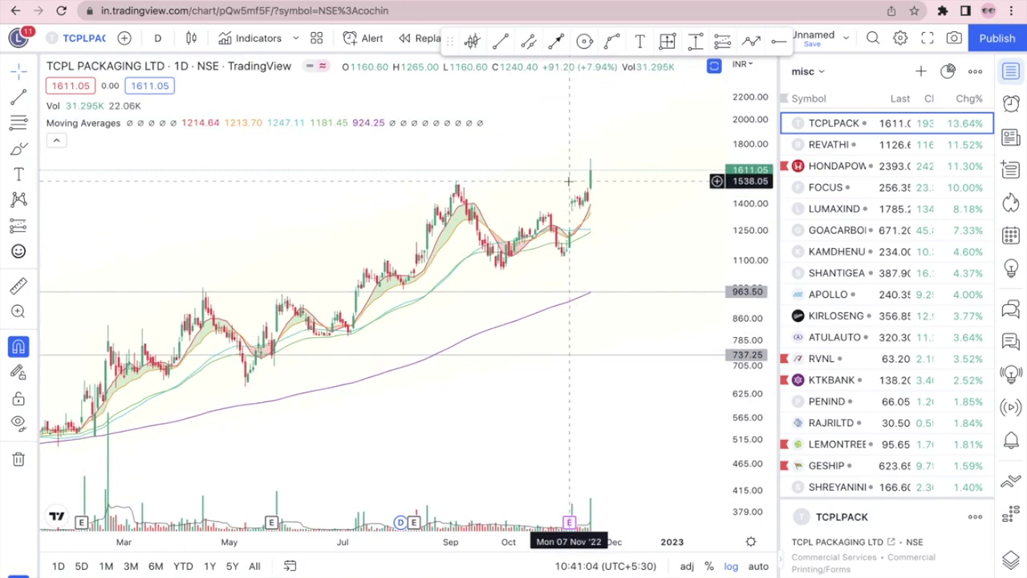
pyautogui.press('Down')
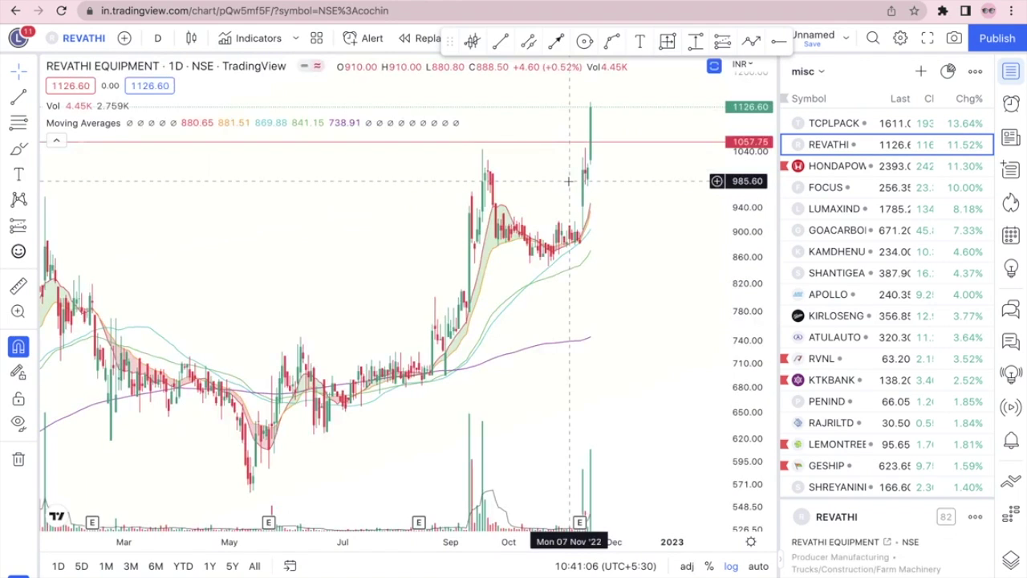
pyautogui.scroll(-1, 642, 161)
pyautogui.moveTo(750, 333); pyautogui.dragTo(750, 353)
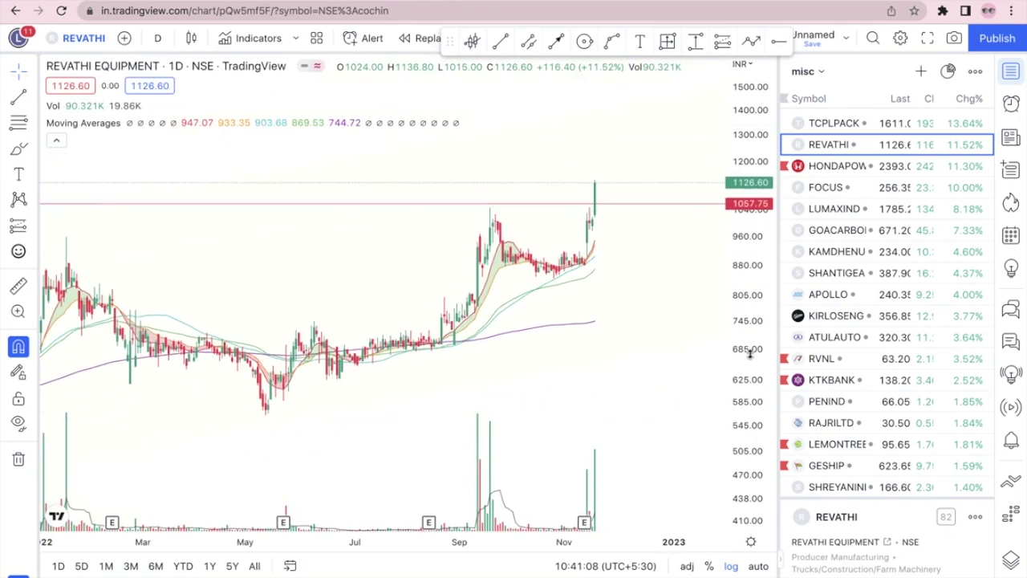
pyautogui.scroll(-4, 615, 351)
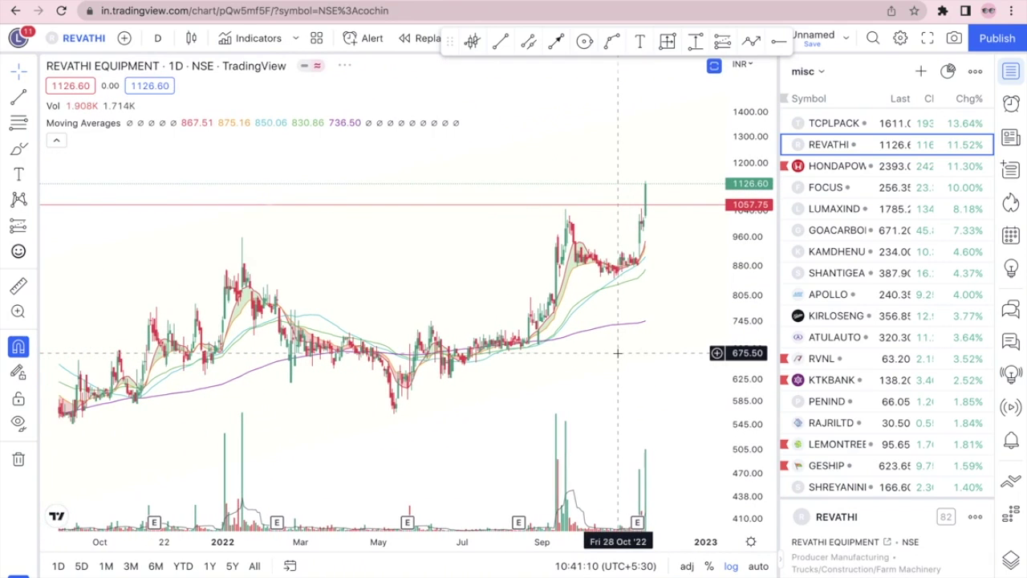
pyautogui.press('Down')
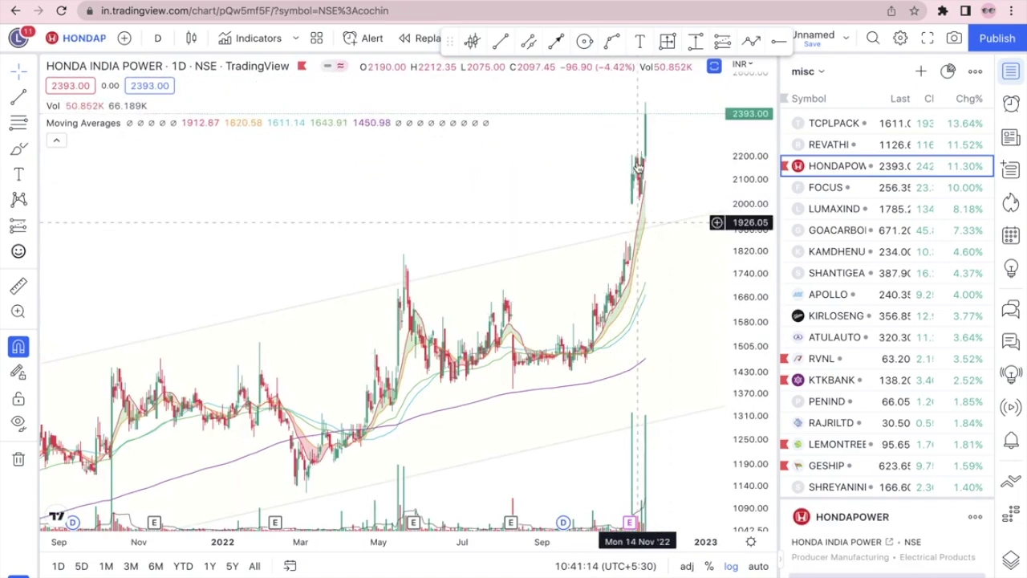
pyautogui.scroll(4, 638, 165)
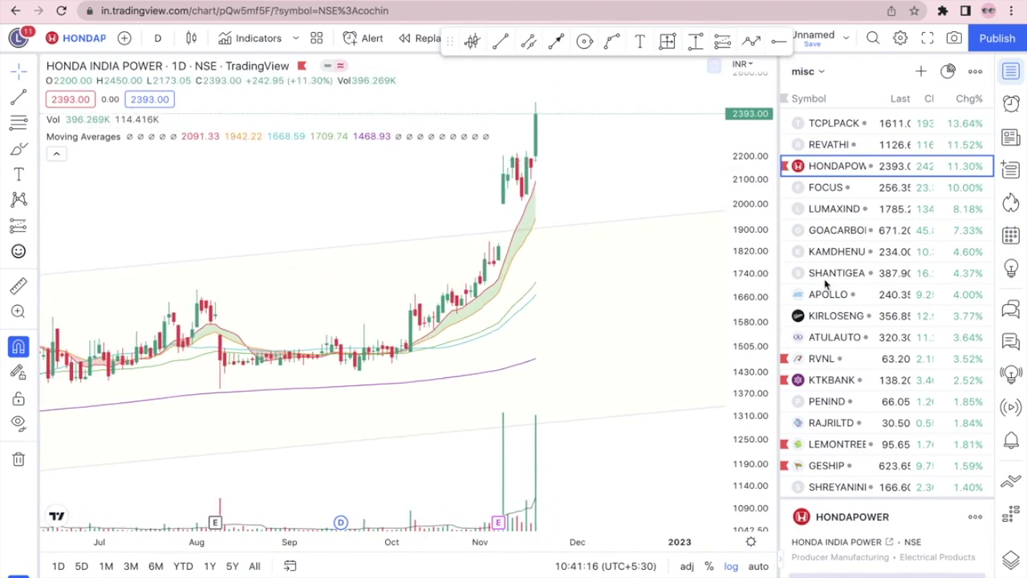
pyautogui.click(1010, 71)
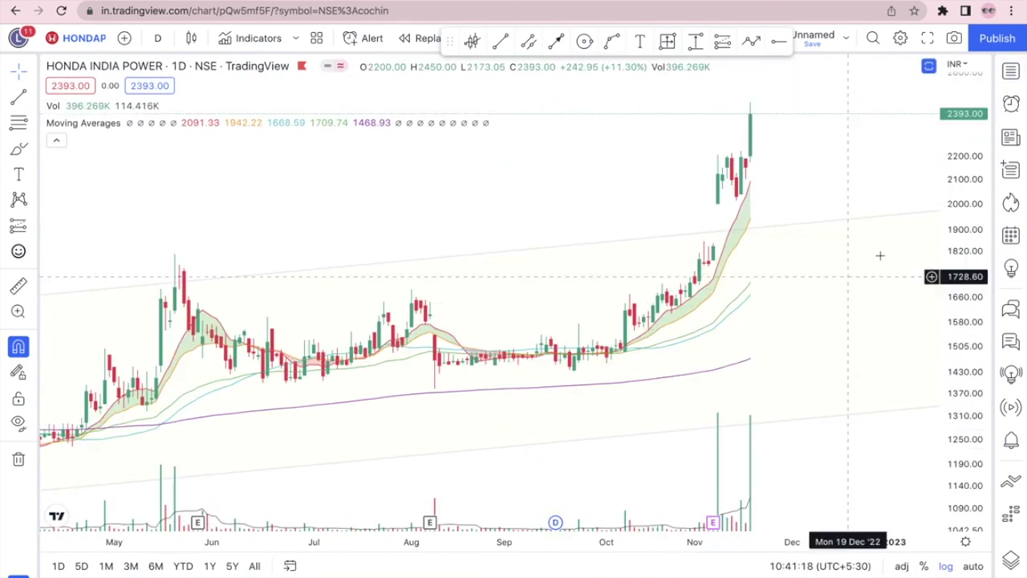
pyautogui.moveTo(955, 324); pyautogui.dragTo(954, 332)
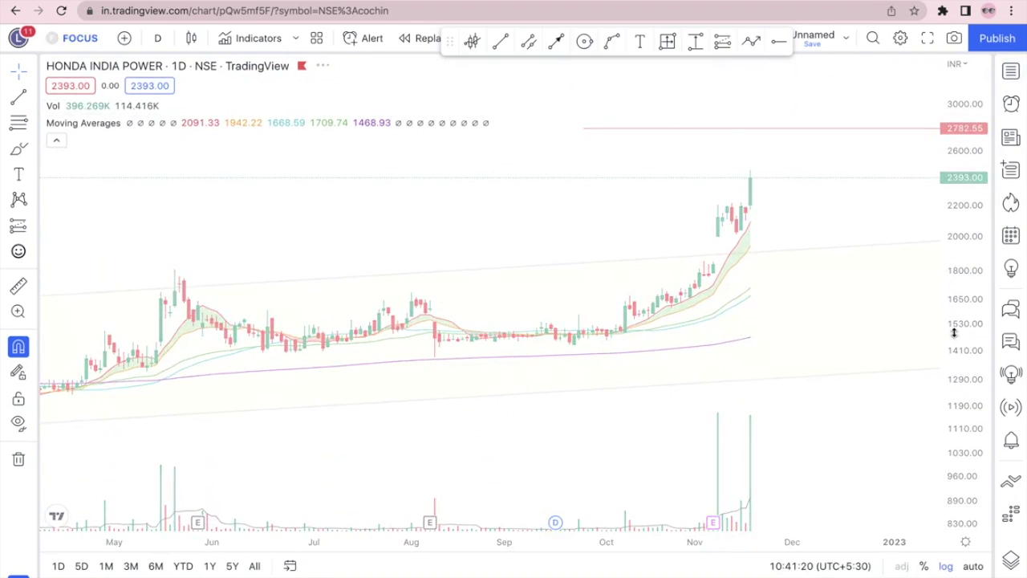
# Flip through the FOCUS, Lumax, Goa Carbon, Kamdhenu and Shanthi Gears charts
pyautogui.press('space')
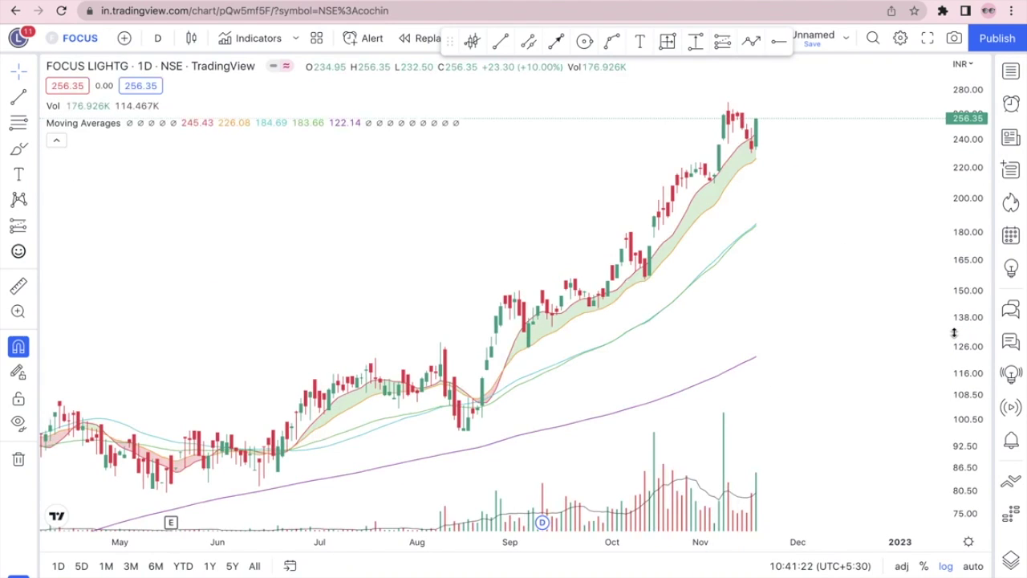
pyautogui.press('space')
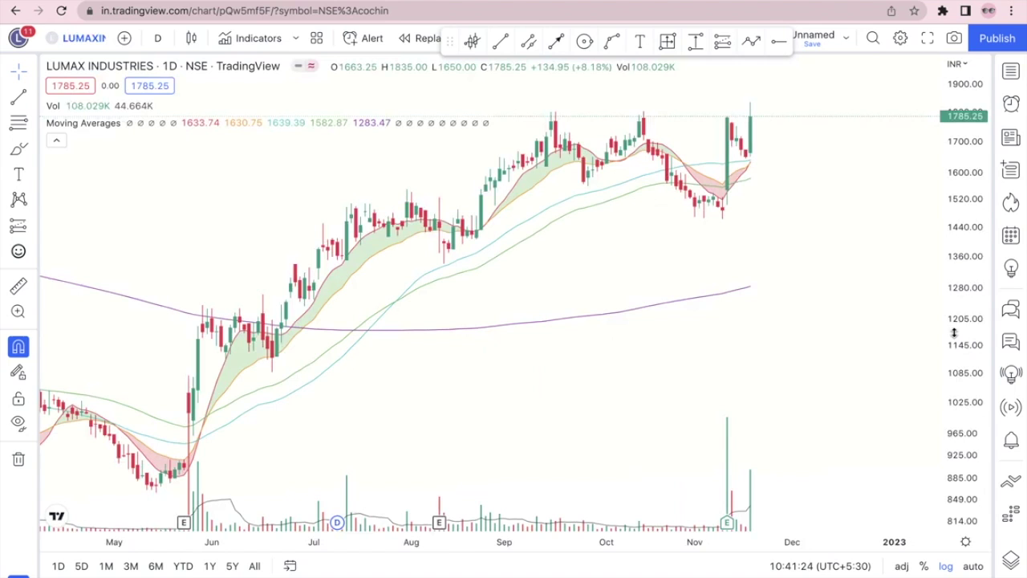
pyautogui.press('space')
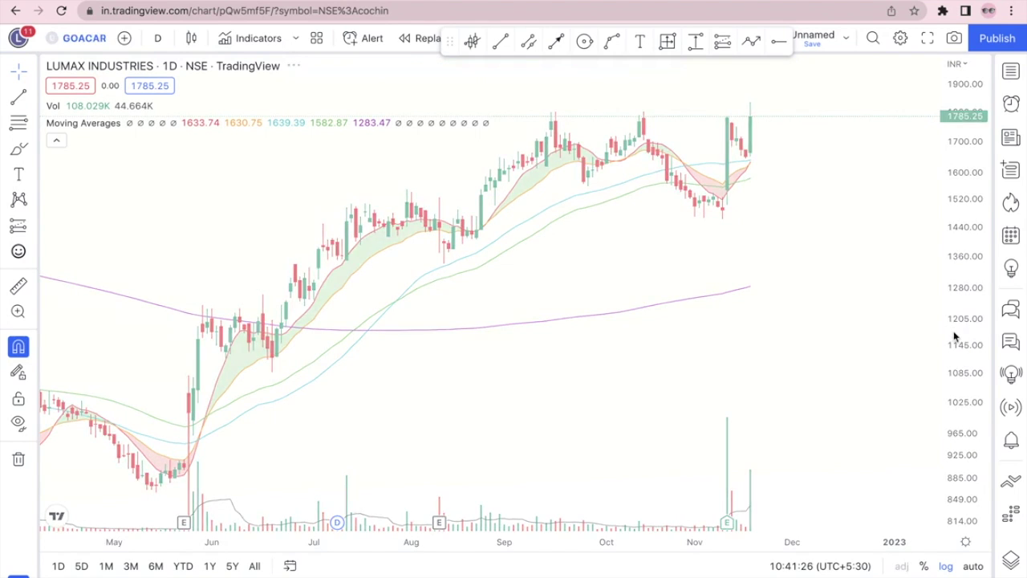
pyautogui.press('space')
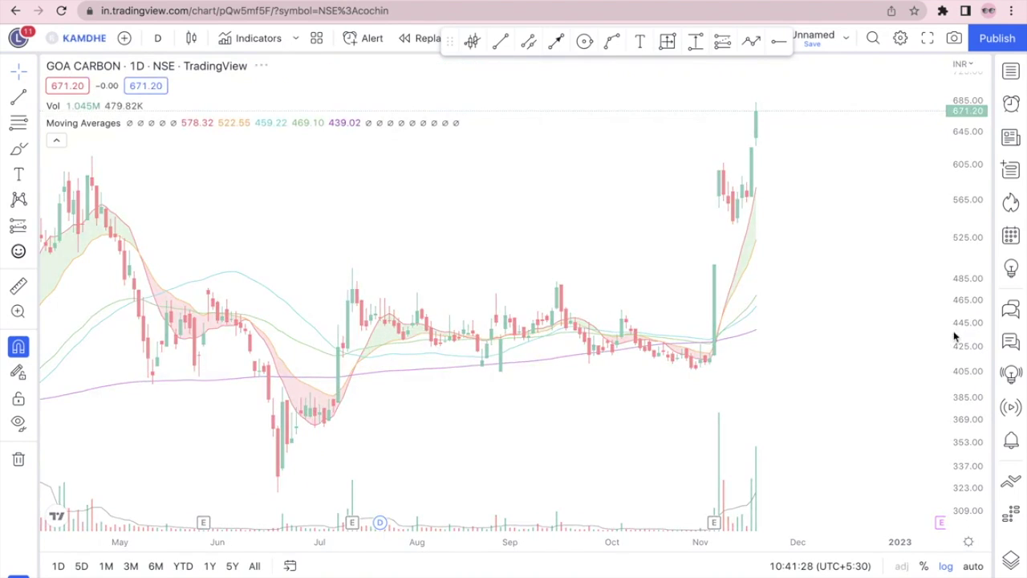
pyautogui.press('space')
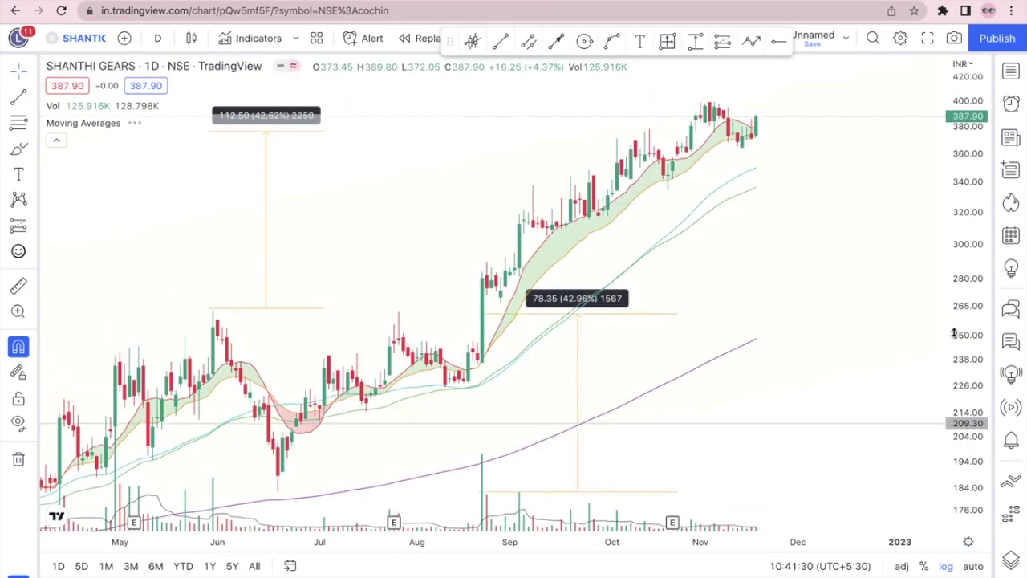
pyautogui.hotkey('shift', 'space')
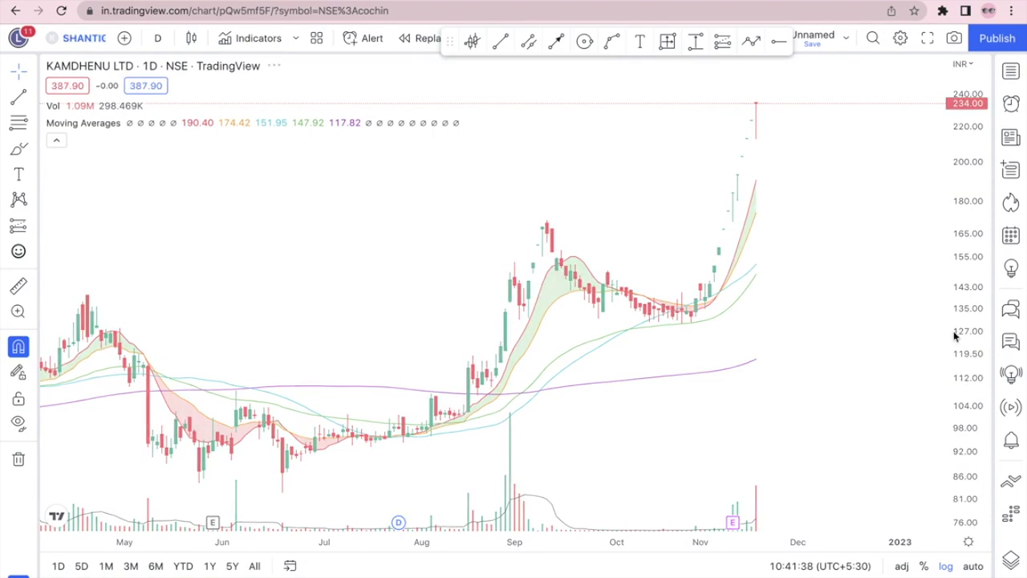
pyautogui.hotkey('shift', 'space')
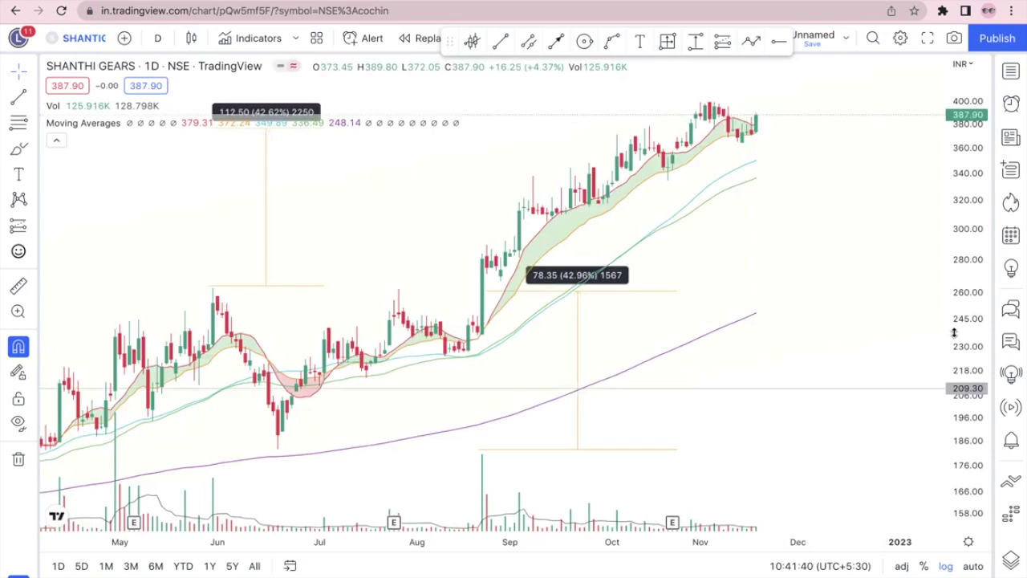
# Review Apollo Micro Systems, Kirloskar Oil Engines, Atul Auto and RVNL charts, then return to Chartink
pyautogui.press('space')
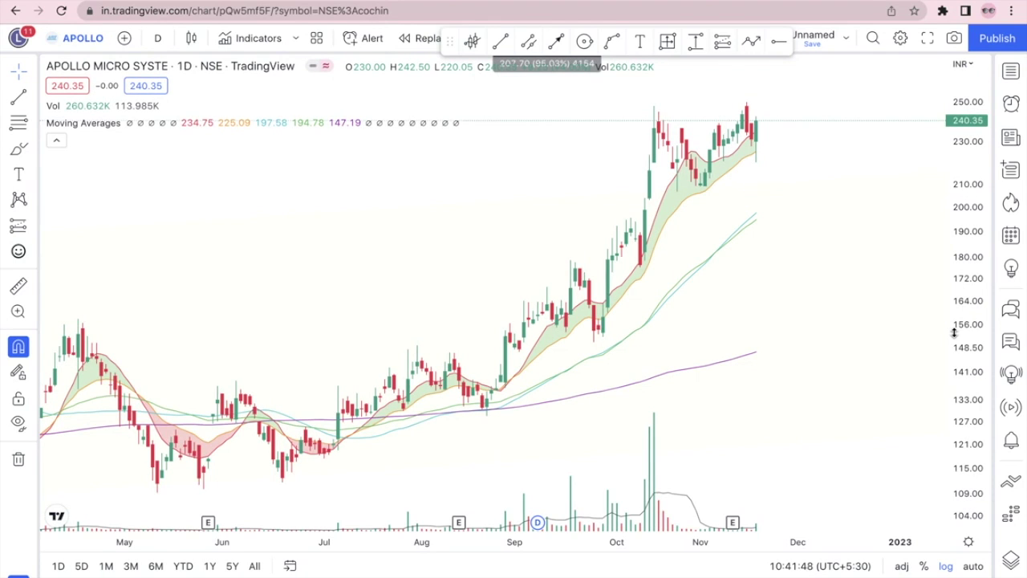
pyautogui.press('space')
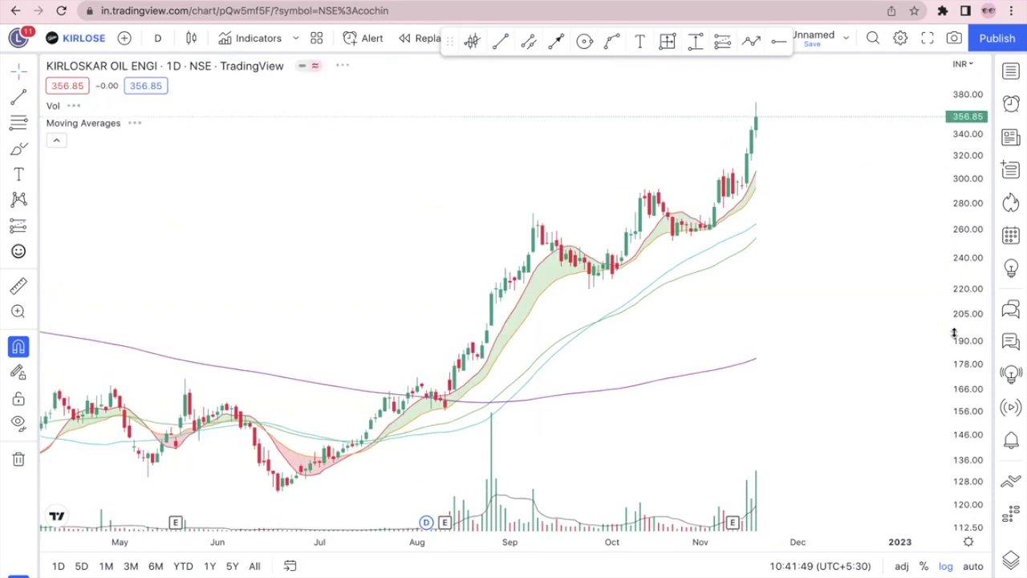
pyautogui.press('space')
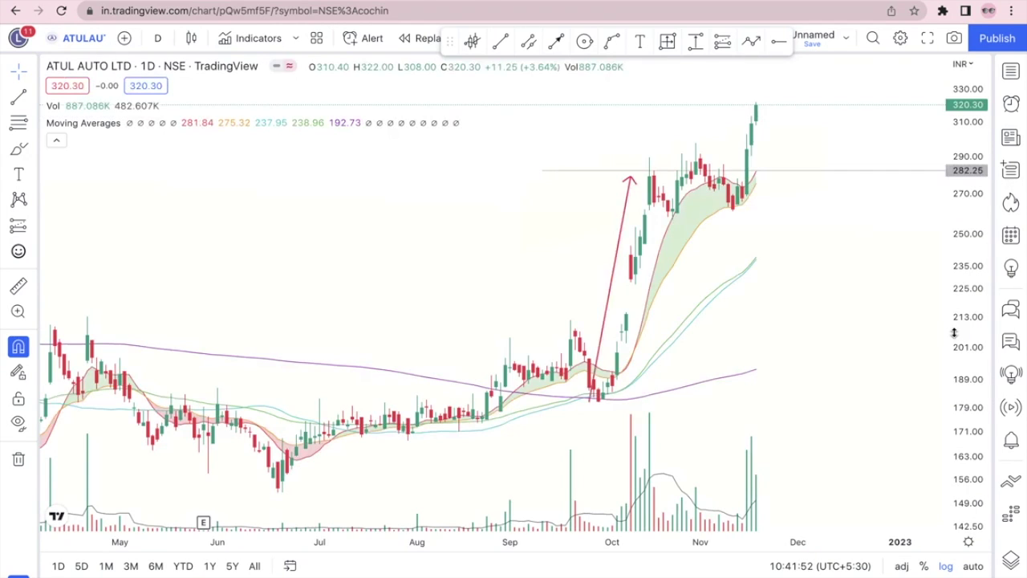
pyautogui.press('space')
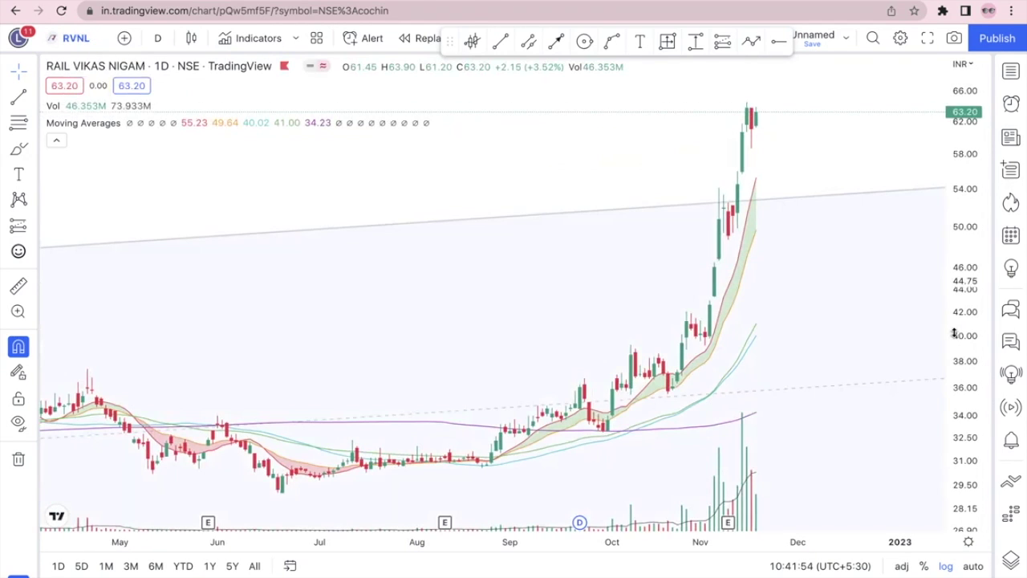
pyautogui.scroll(5, 827, 316)
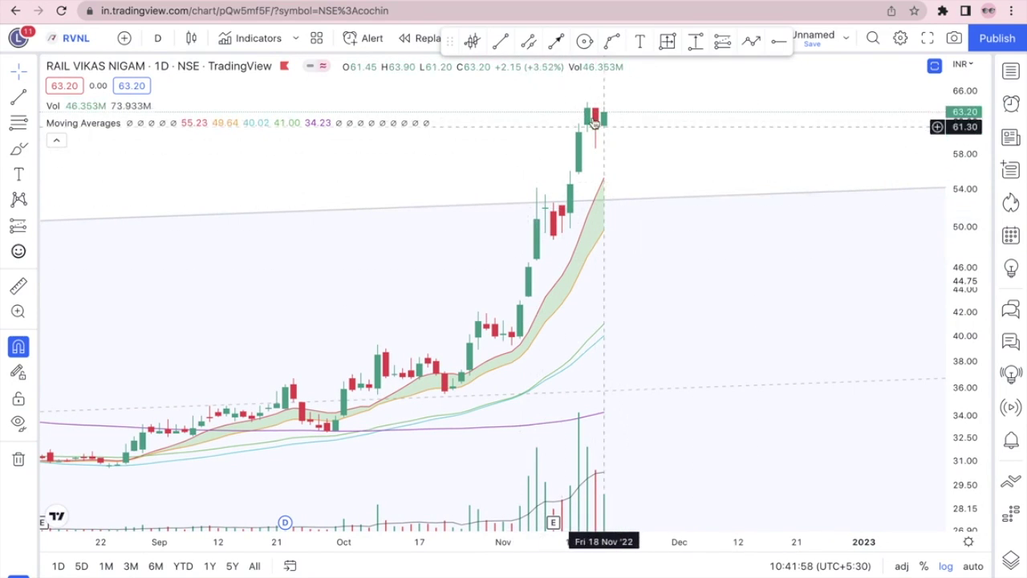
pyautogui.hscroll(-5, 646, 229)
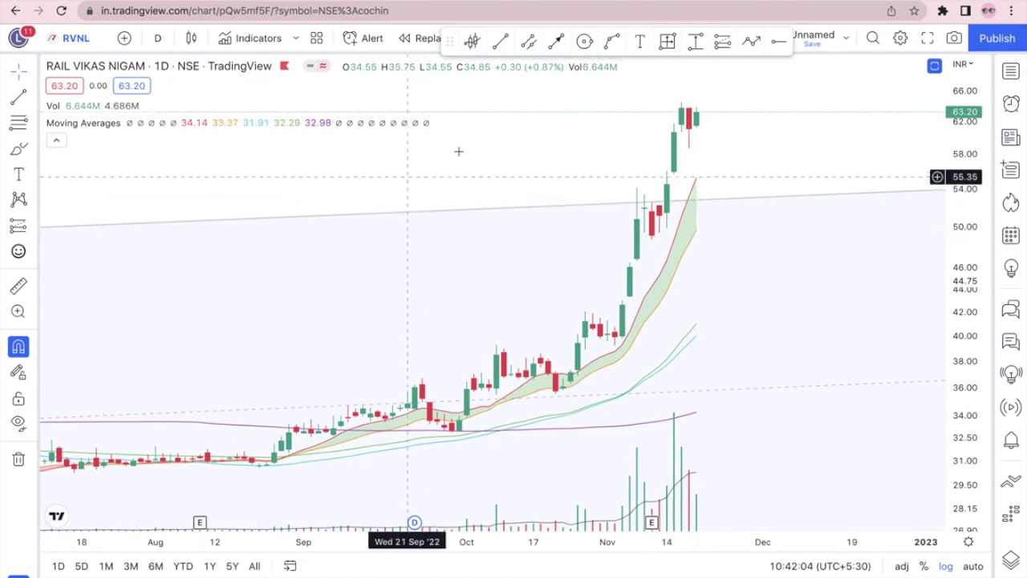
pyautogui.hotkey('ctrl', 'w')
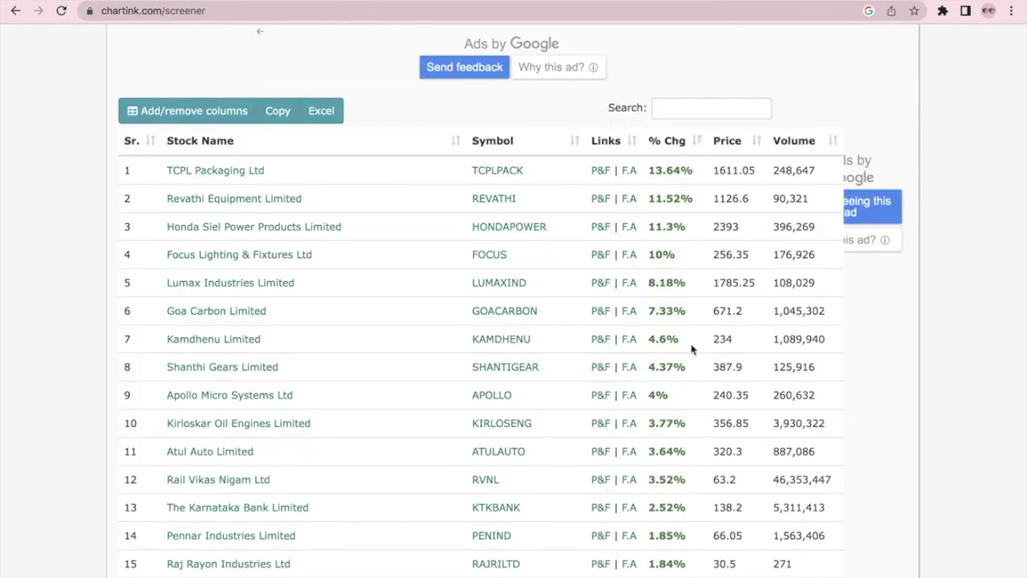
pyautogui.scroll(-5, 692, 348)
pyautogui.scroll(15, 692, 347)
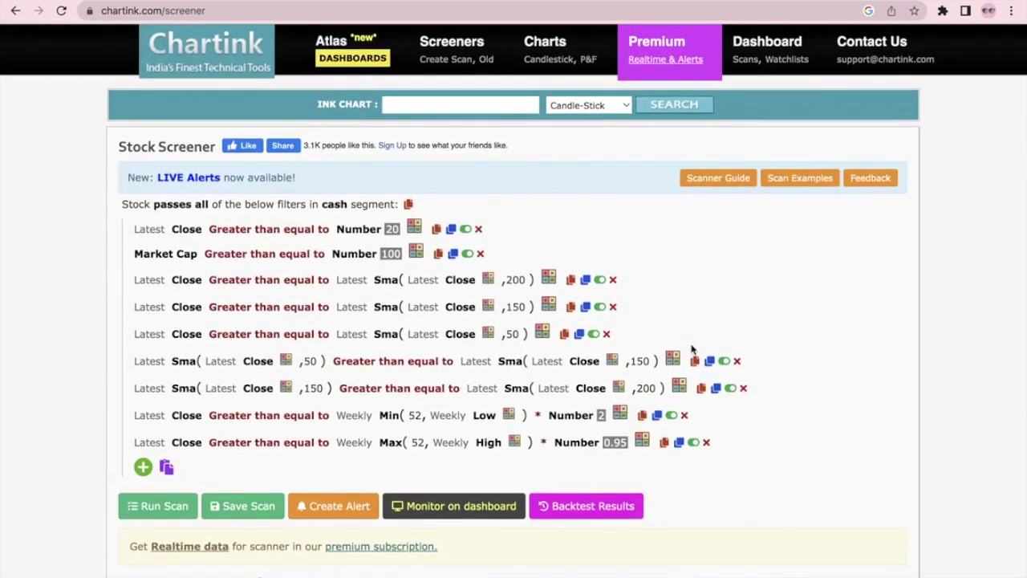
pyautogui.scroll(-5, 692, 347)
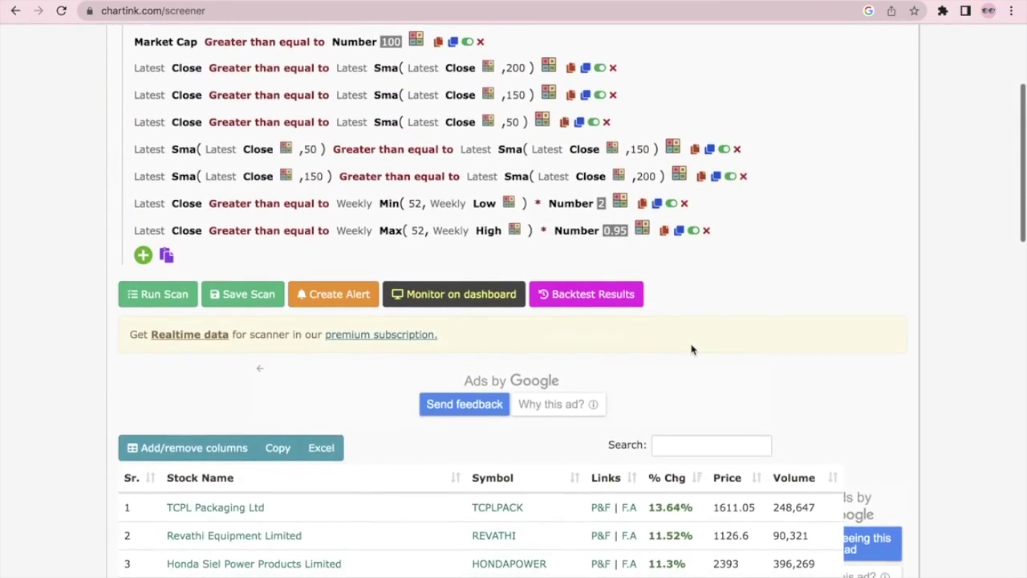
pyautogui.scroll(-9, 691, 347)
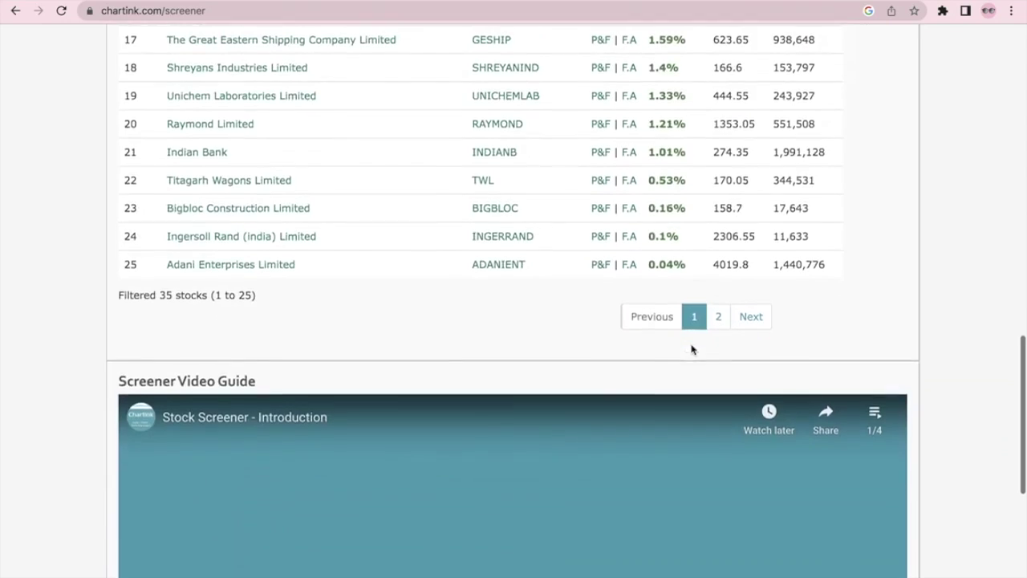
pyautogui.scroll(10, 692, 347)
pyautogui.scroll(5, 692, 347)
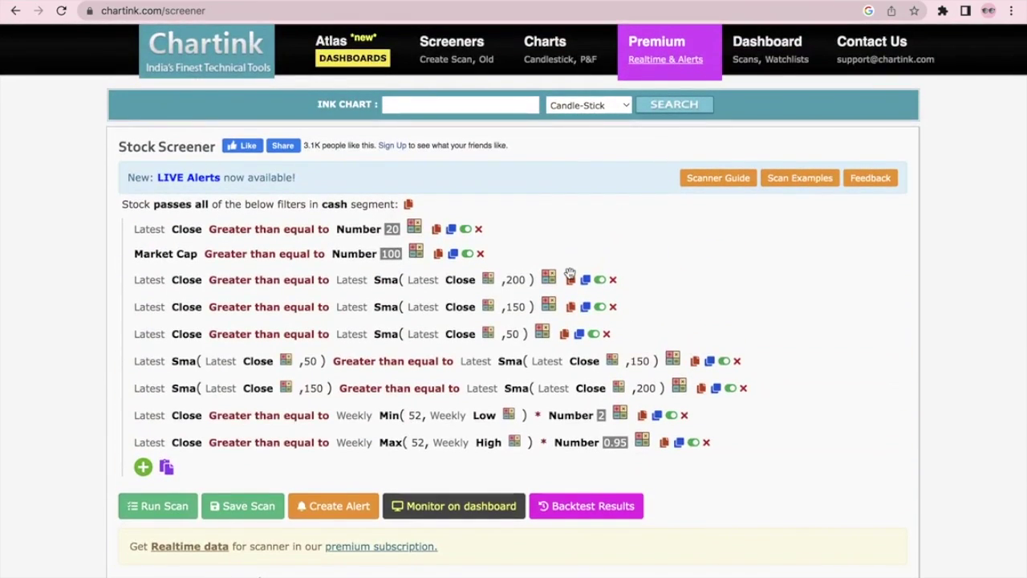
pyautogui.scroll(-3, 336, 402)
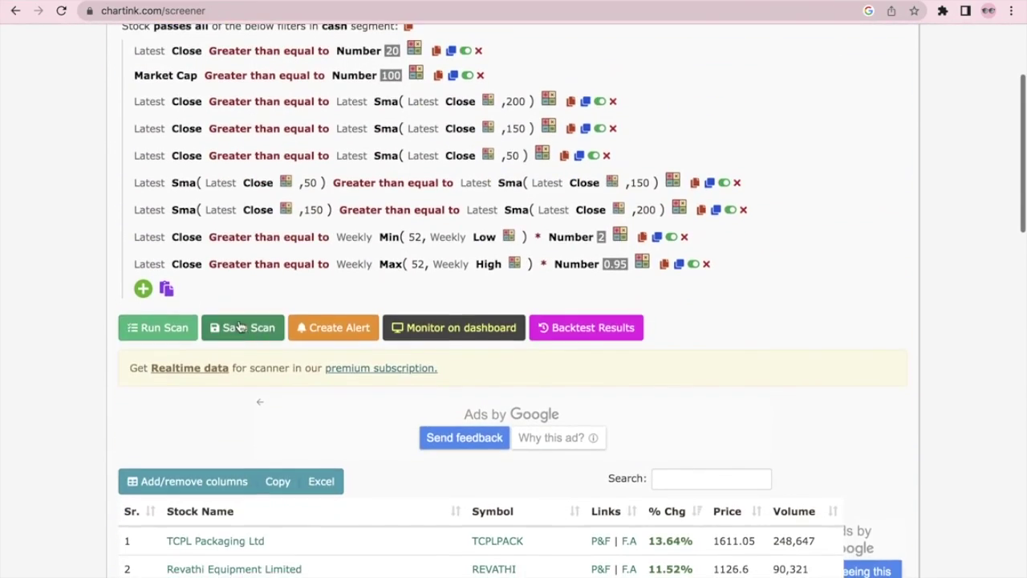
pyautogui.click(240, 325)
# Save the scan as 'Minervini Trend template' with a description and select its page URL
pyautogui.click(258, 91)
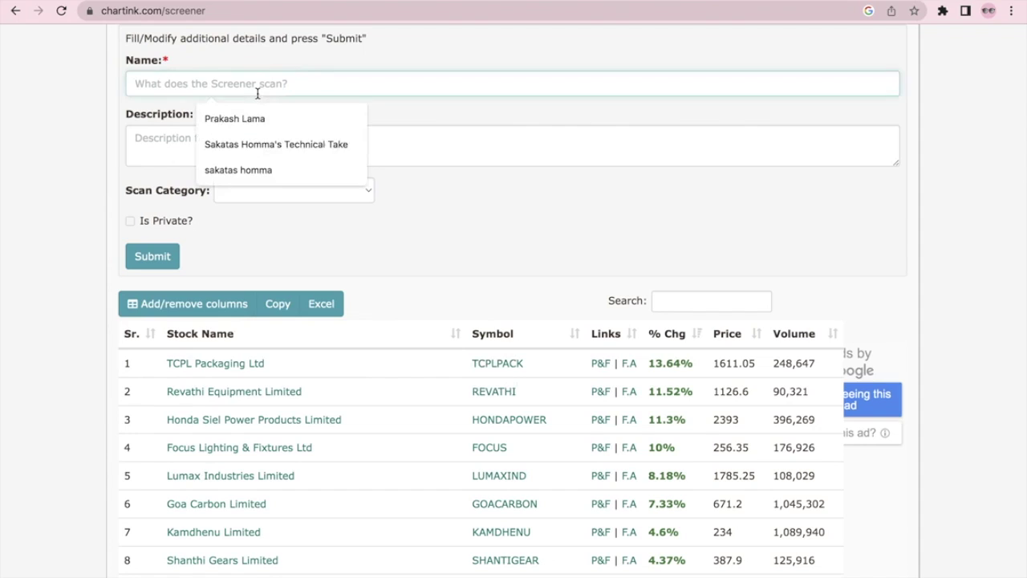
pyautogui.write('Minervini Trend templa')
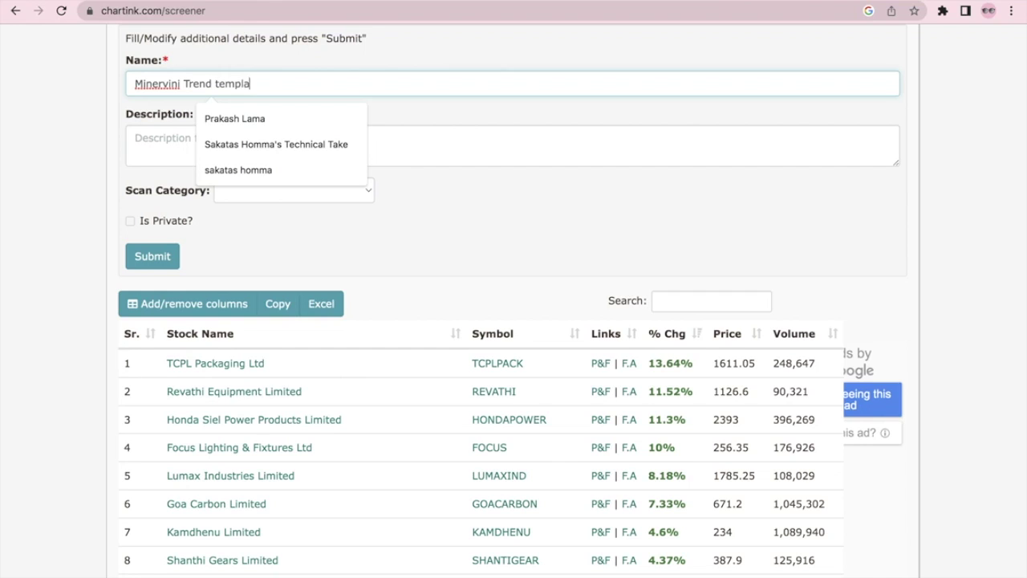
pyautogui.click(159, 143)
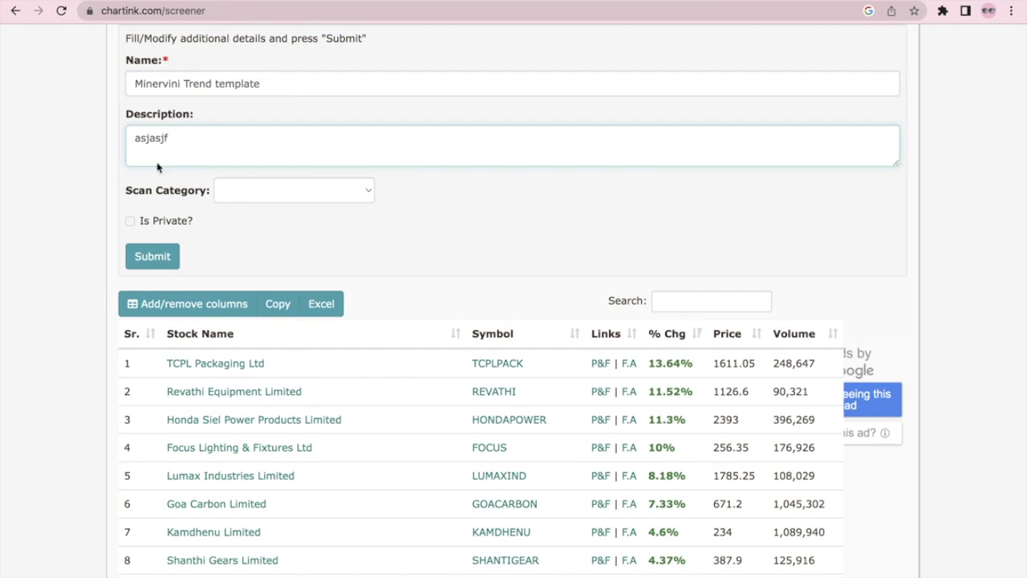
pyautogui.click(157, 256)
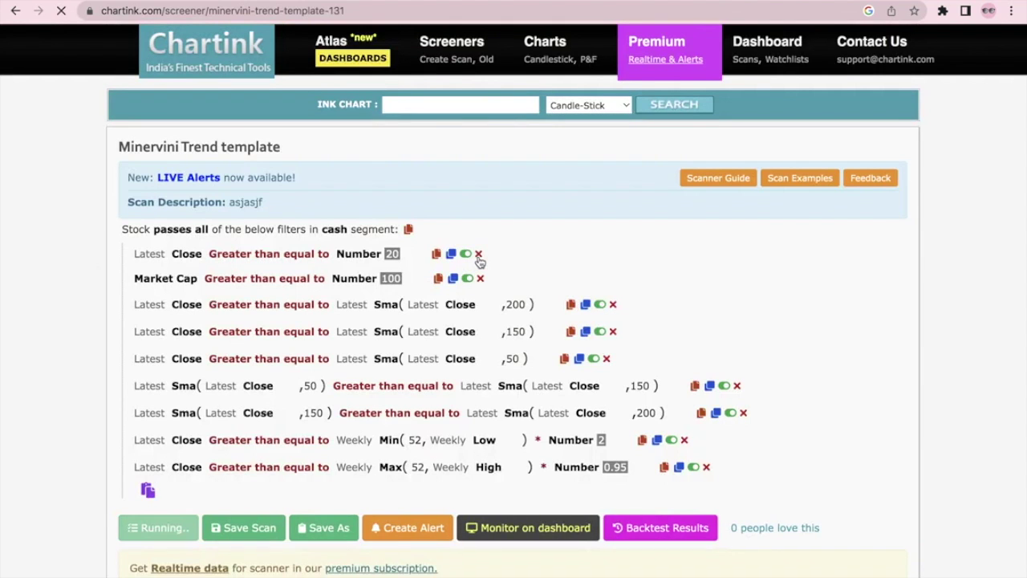
pyautogui.click(376, 10)
pyautogui.hotkey('ctrl', 'c')
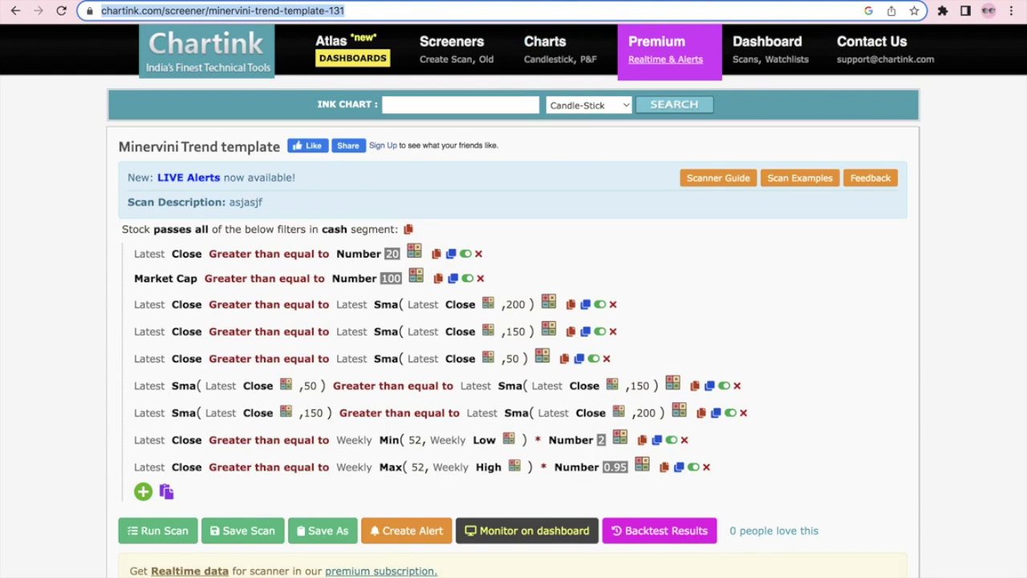
# Paste the saved scan's URL into the Meet in-call chat and send it to everyone
pyautogui.hotkey('ctrl', 'shift', 'Tab')
pyautogui.hotkey('ctrl', 'shift', 'Tab')
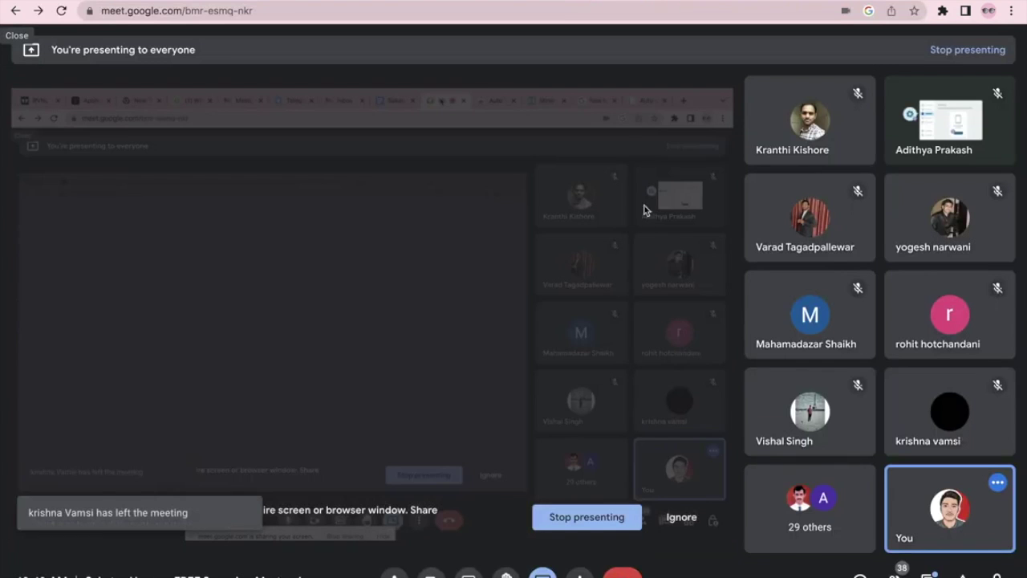
pyautogui.click(893, 572)
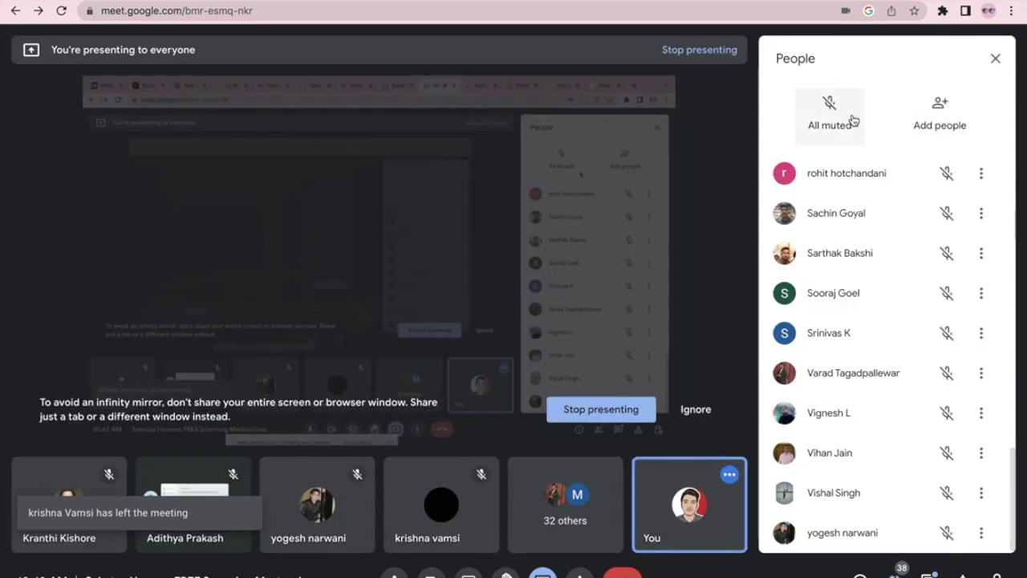
pyautogui.click(995, 60)
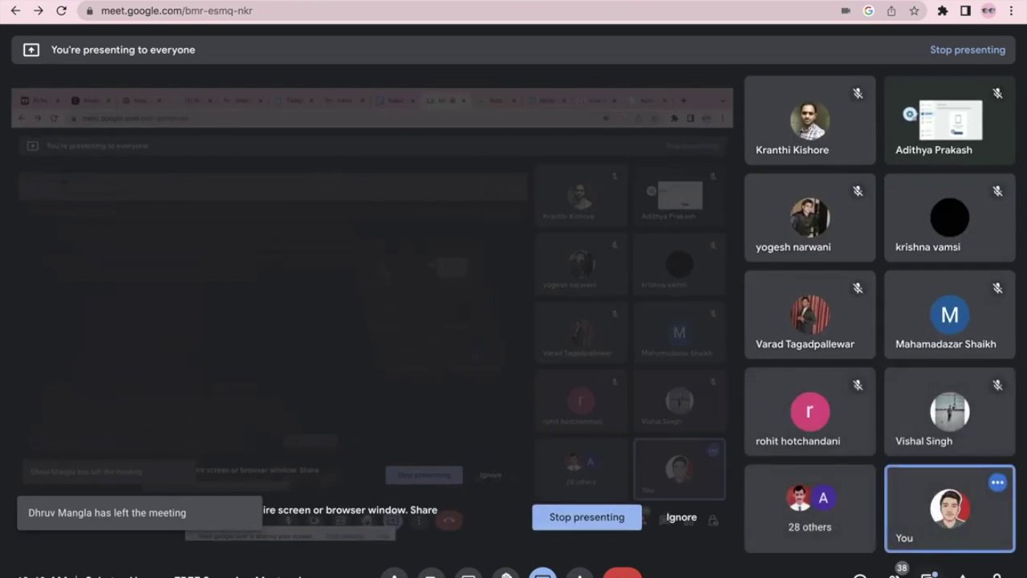
pyautogui.click(928, 571)
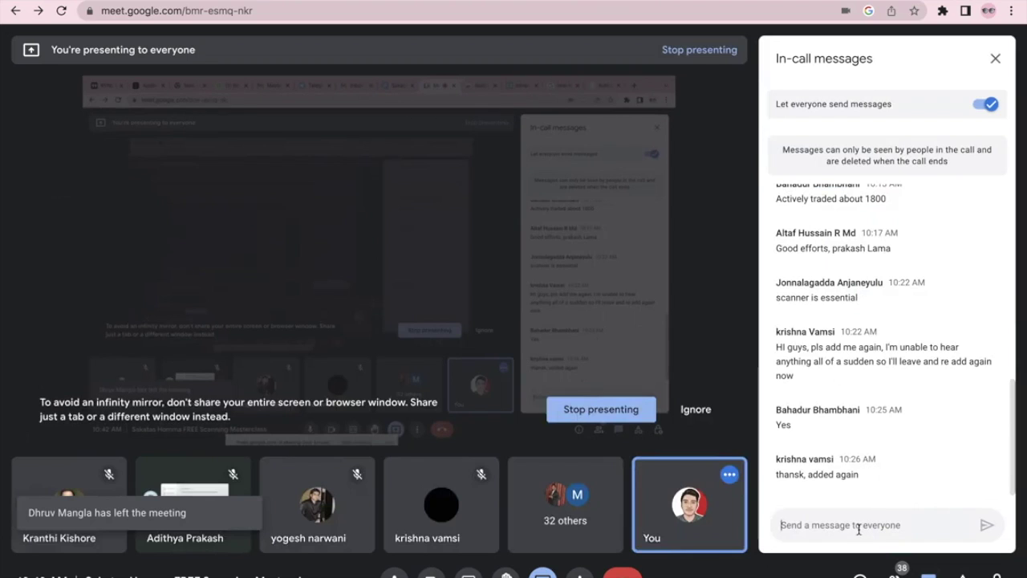
pyautogui.click(859, 526)
pyautogui.hotkey('ctrl', 'v')
pyautogui.press('Return')
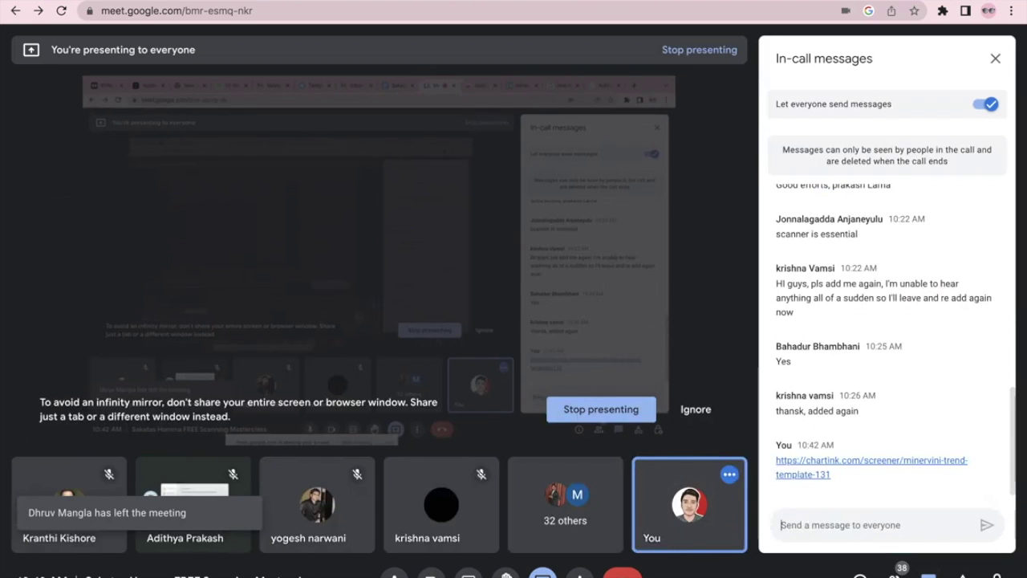